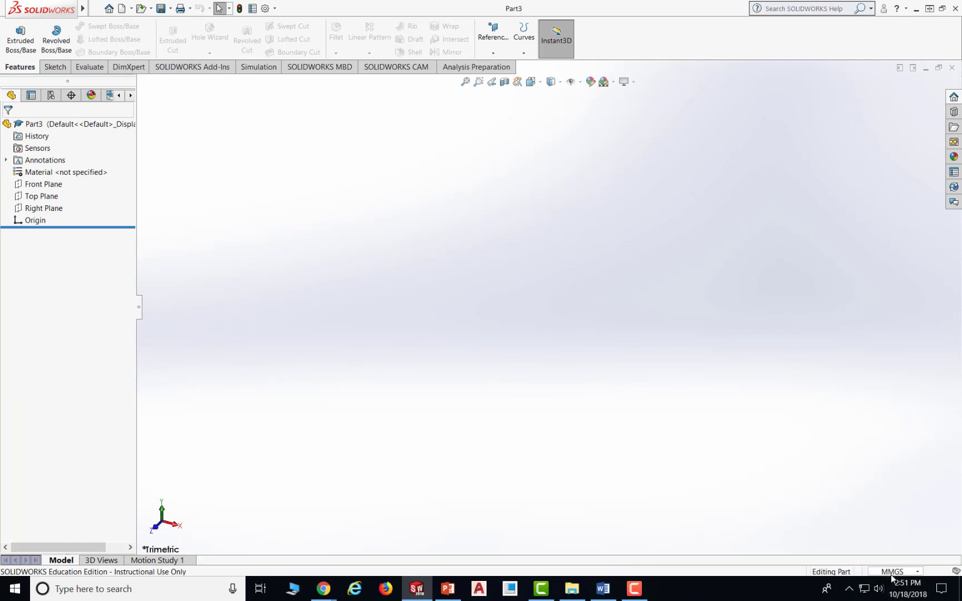
Start a new sketch on the Front Plane
{"action": "left_click", "coordinate": [55, 67]}
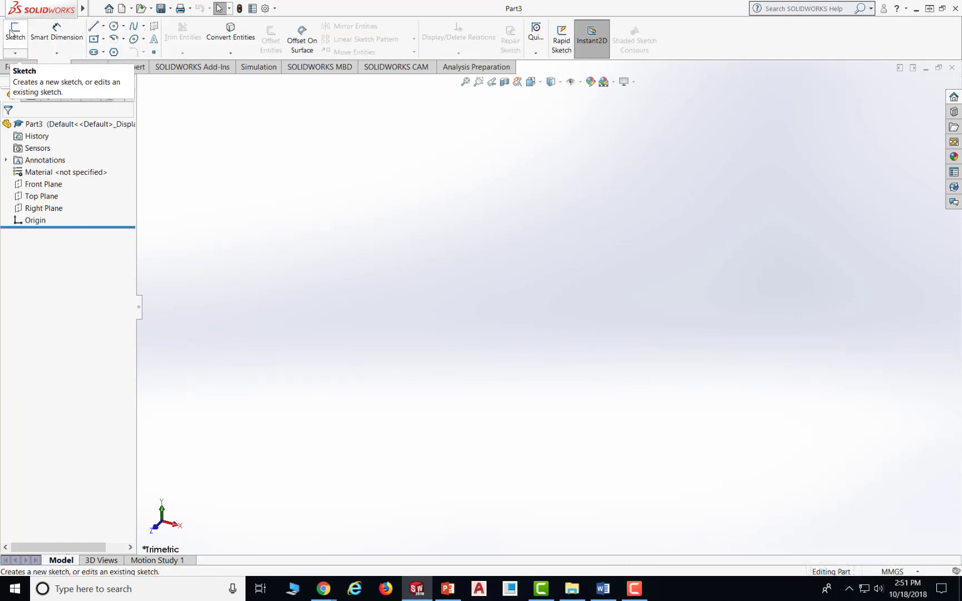
{"action": "left_click", "coordinate": [15, 32]}
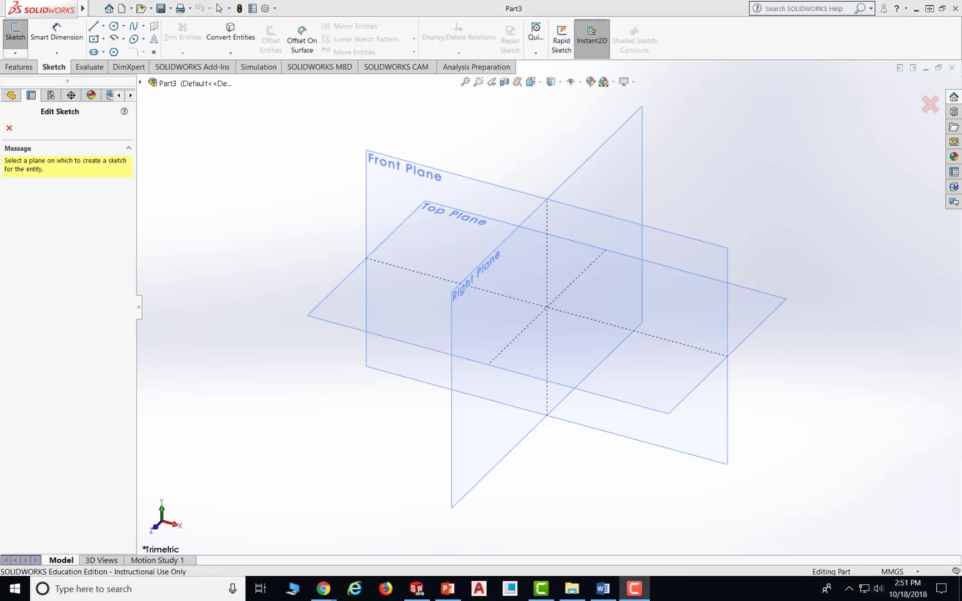
{"action": "left_click", "coordinate": [660, 251]}
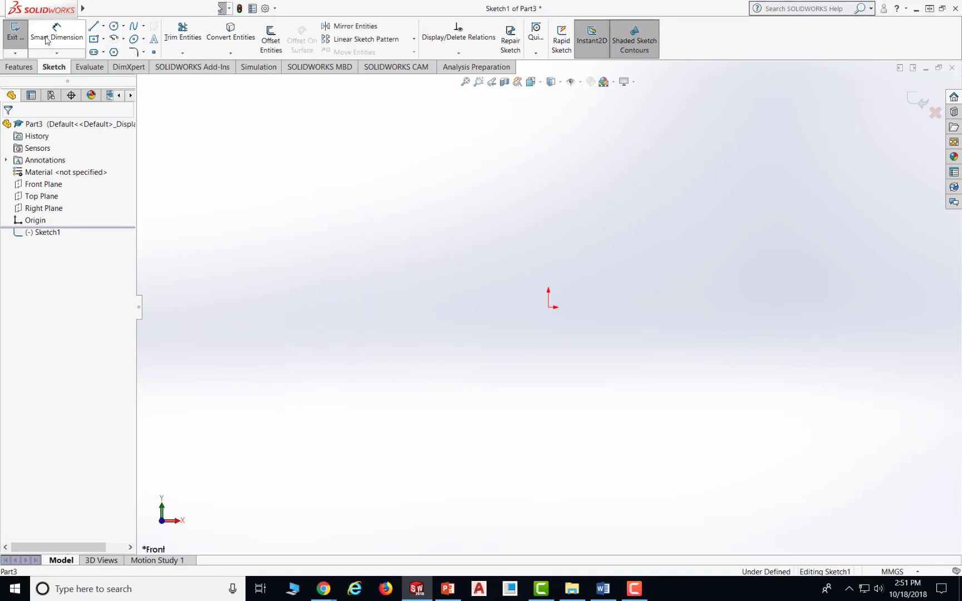
Draw the profile's stepped underside level with the origin: about 21 mm across, 8 mm up, a long horizontal run, 8 mm up, and a short inward ledge
{"action": "left_click", "coordinate": [97, 28]}
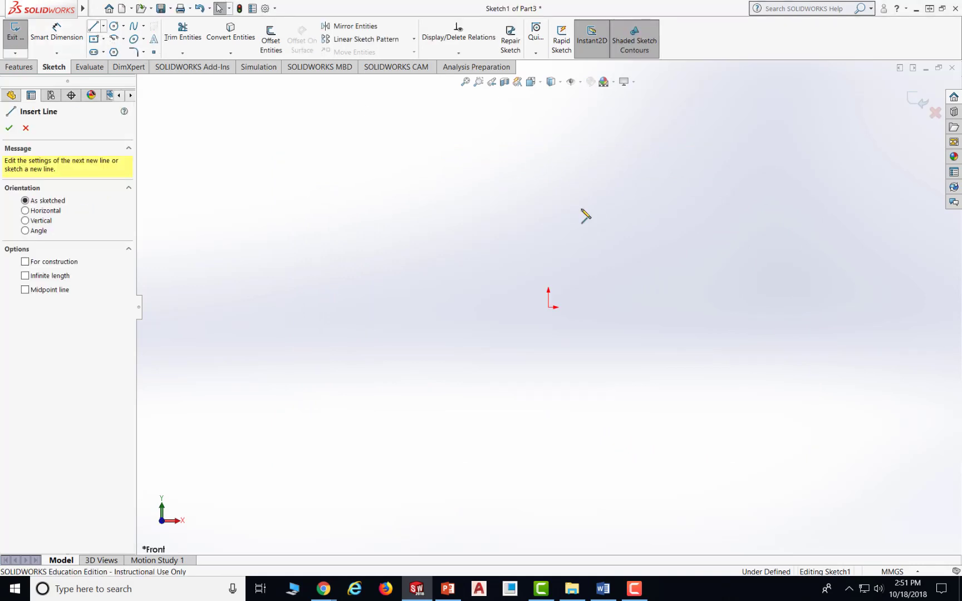
{"action": "left_click", "coordinate": [586, 307]}
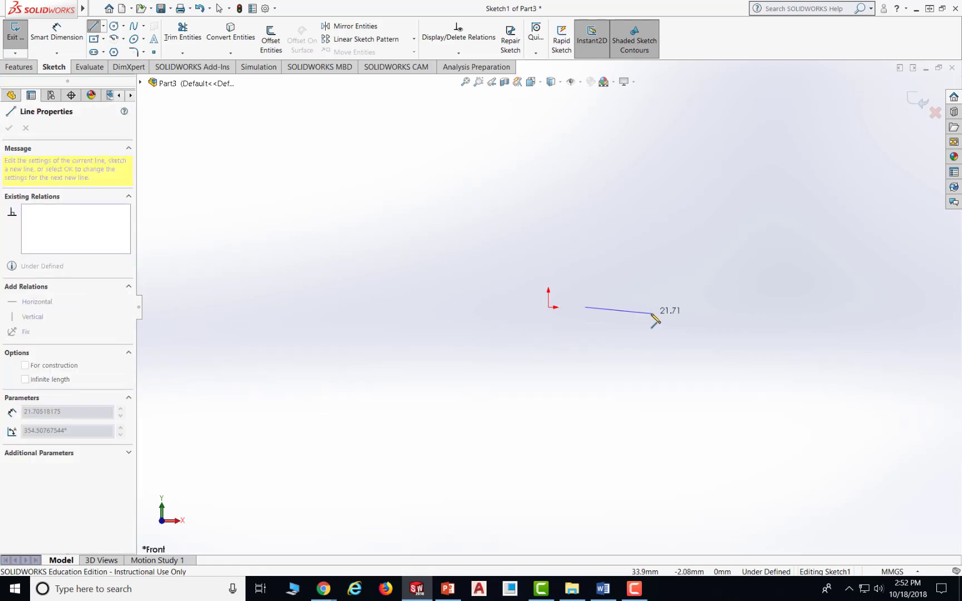
{"action": "left_click", "coordinate": [650, 307]}
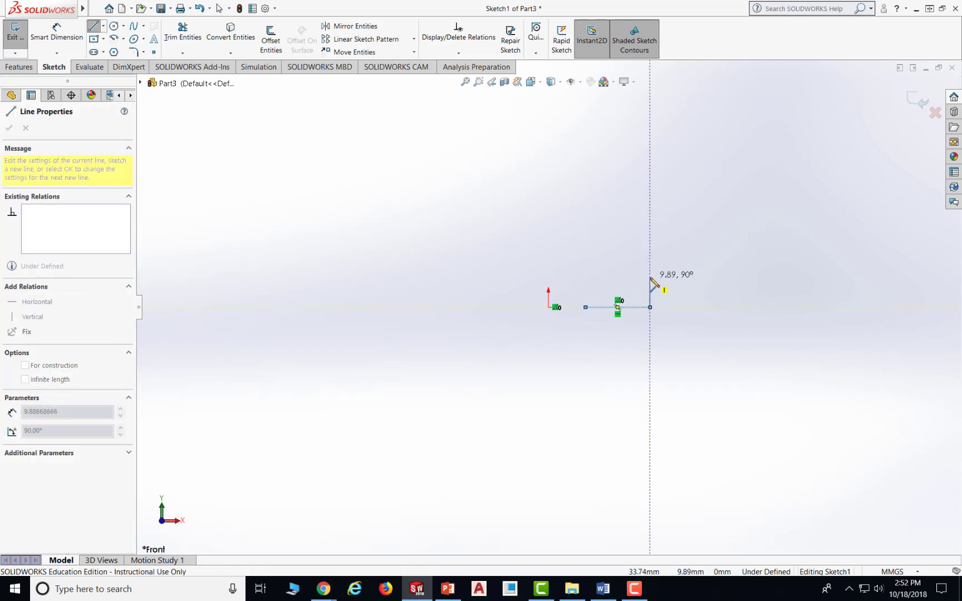
{"action": "left_click", "coordinate": [650, 283]}
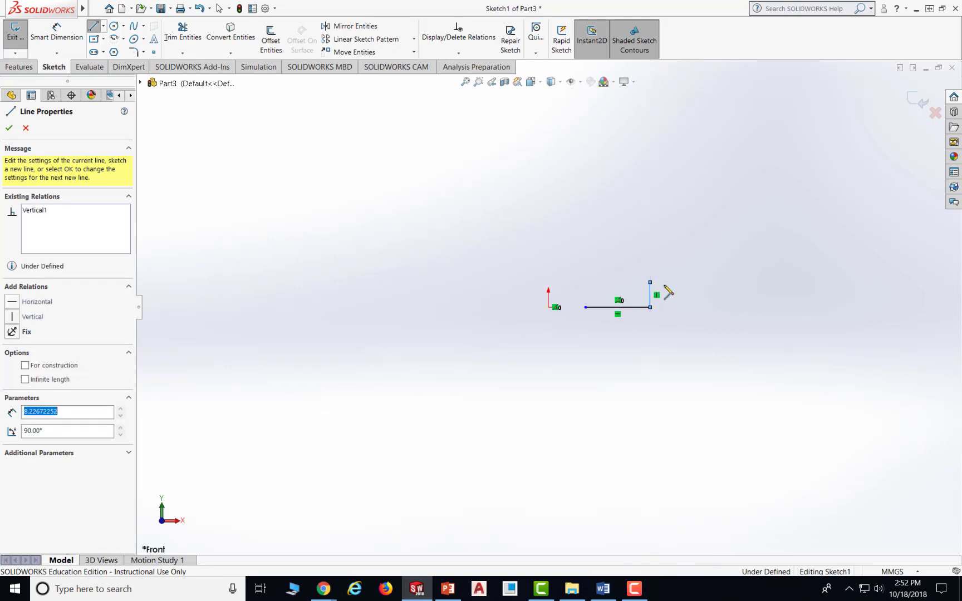
{"action": "left_click", "coordinate": [835, 282]}
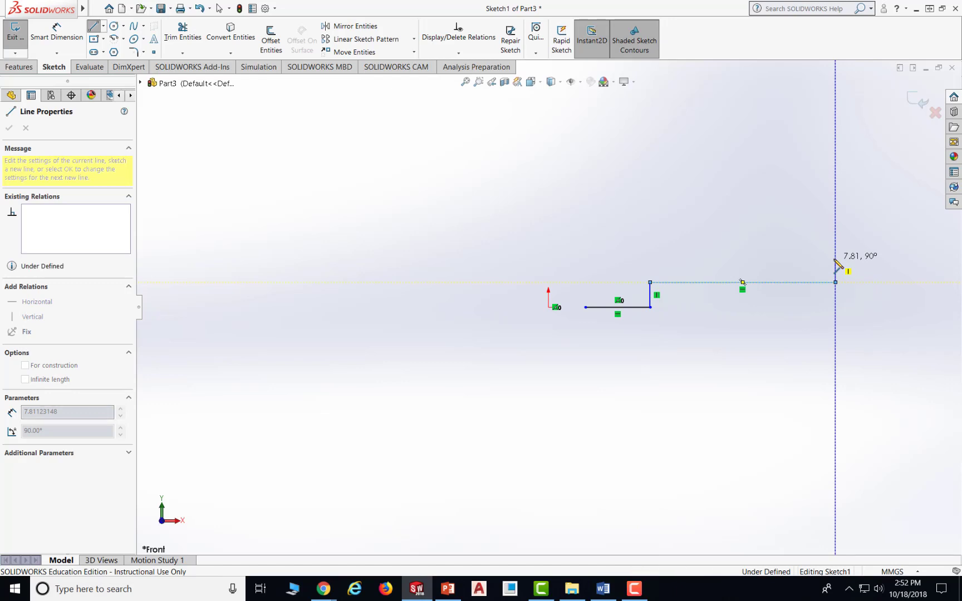
{"action": "left_click", "coordinate": [831, 258]}
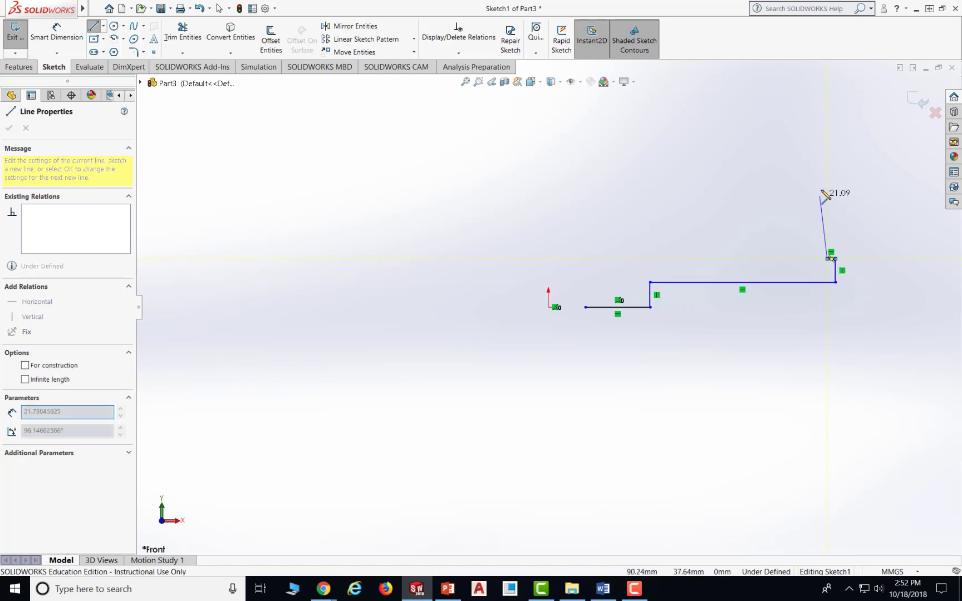
Continue the profile with an upright wall about 32 mm tall and 9 mm wide at its outer end
{"action": "left_click", "coordinate": [827, 162]}
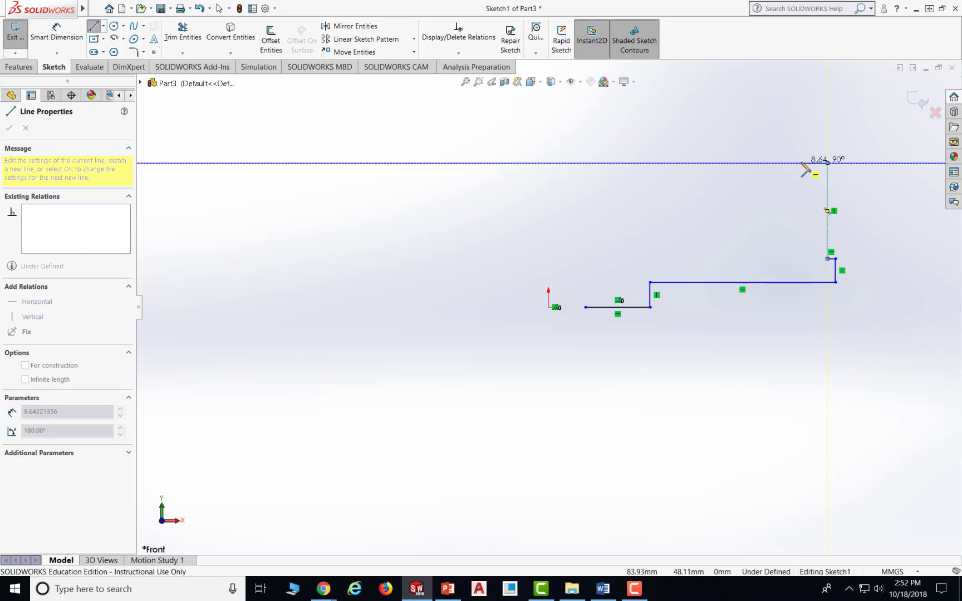
{"action": "left_click", "coordinate": [801, 162]}
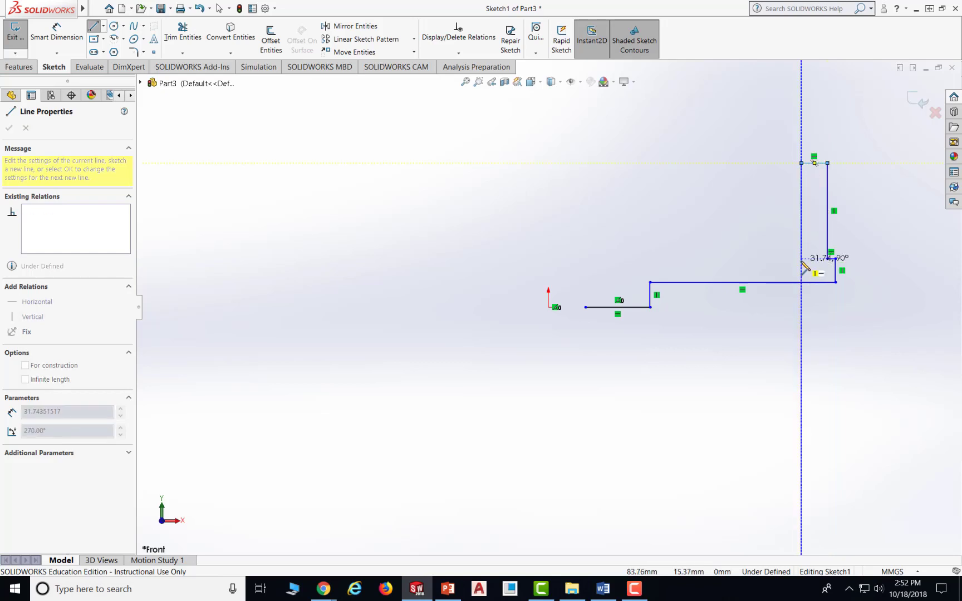
{"action": "left_click", "coordinate": [801, 259]}
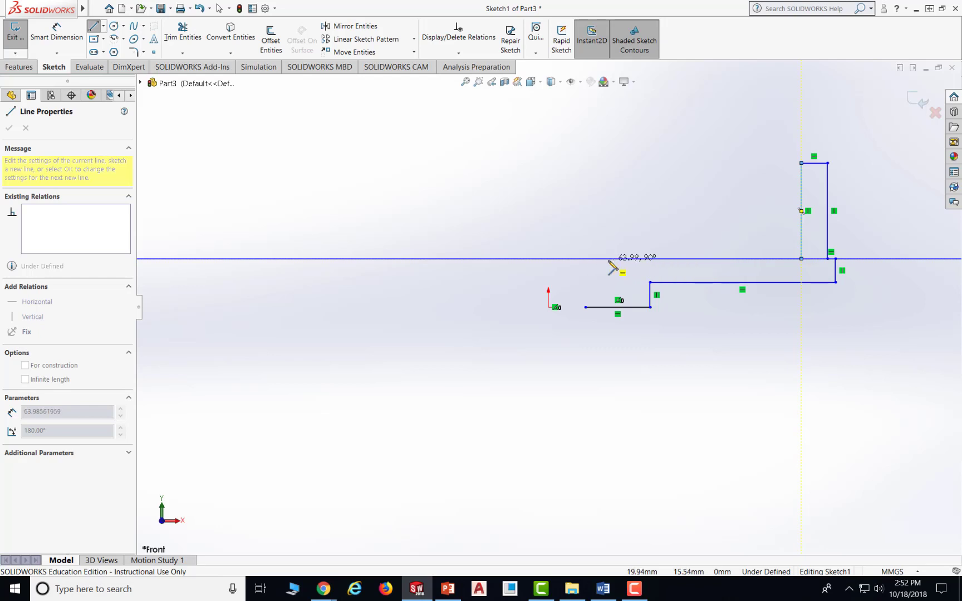
Draw the long inner floor line and a small lip about 6 mm wide, and close the profile with a vertical line about 22.5 mm long
{"action": "left_click", "coordinate": [604, 259]}
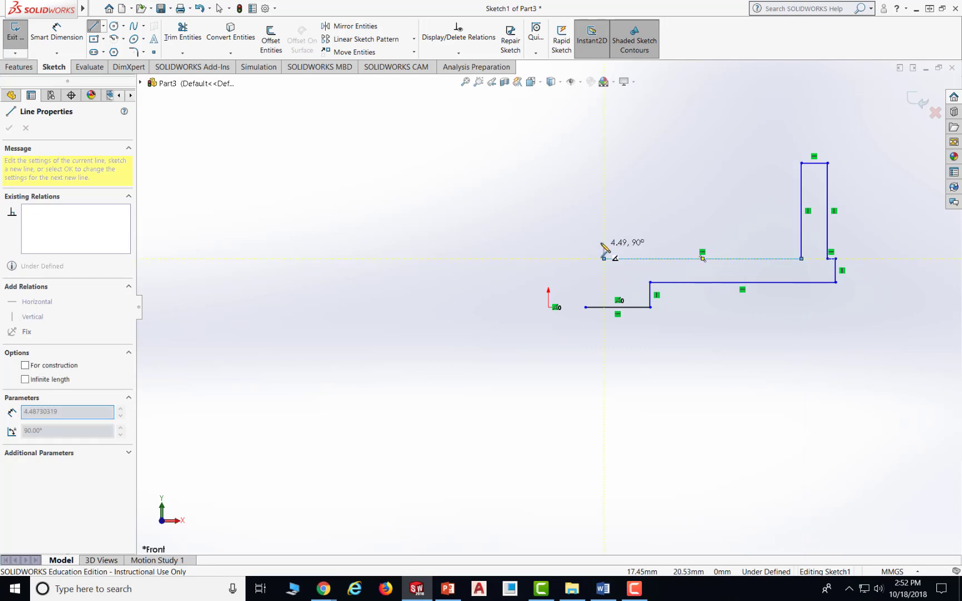
{"action": "left_click", "coordinate": [604, 240]}
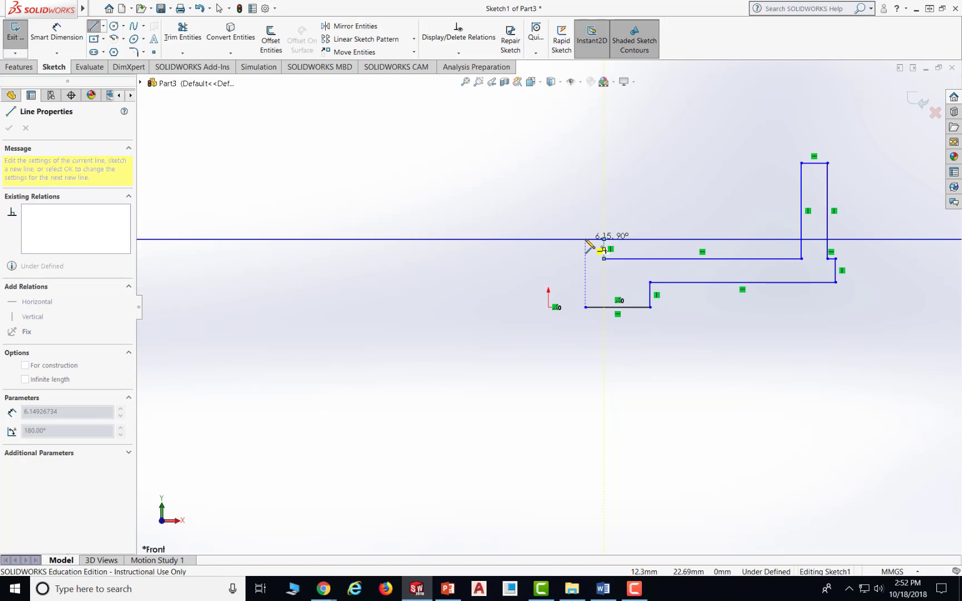
{"action": "left_click", "coordinate": [586, 240]}
{"action": "left_click", "coordinate": [586, 307]}
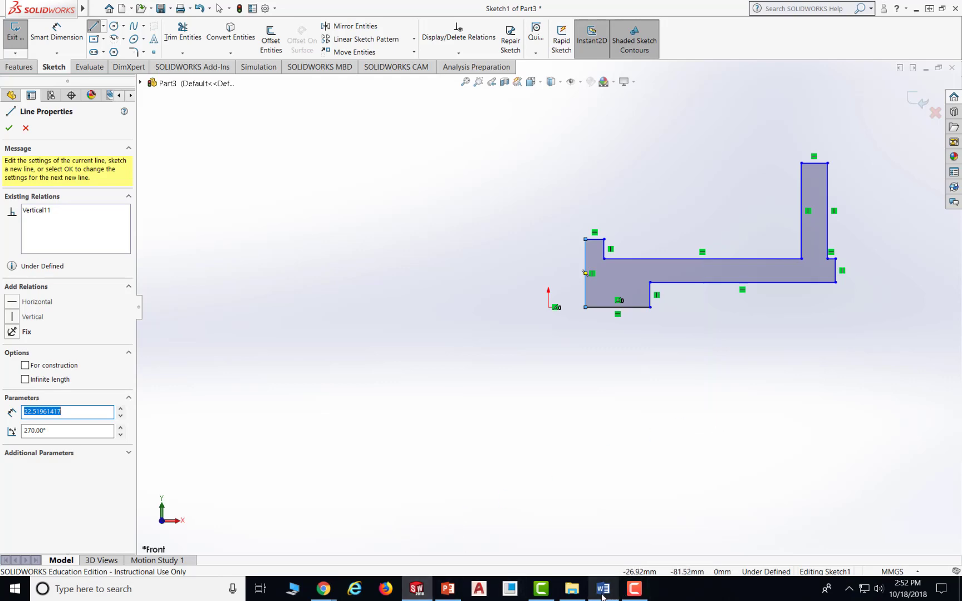
Check the base feature's reference sketch in PowerPoint, and dimension the origin to the profile's lower inner corner as 5 mm in SOLIDWORKS
{"action": "left_click", "coordinate": [447, 592]}
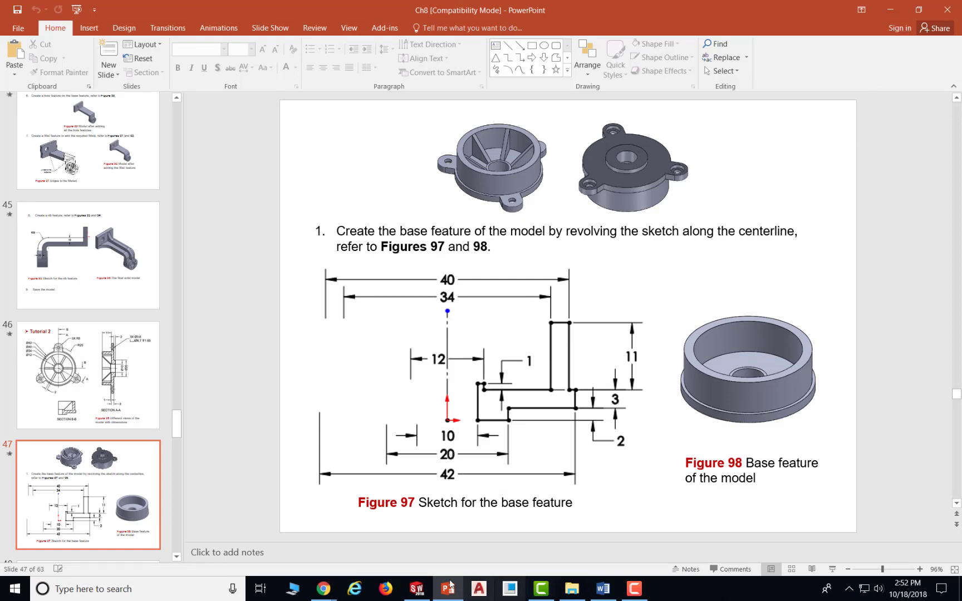
{"action": "left_click", "coordinate": [417, 589]}
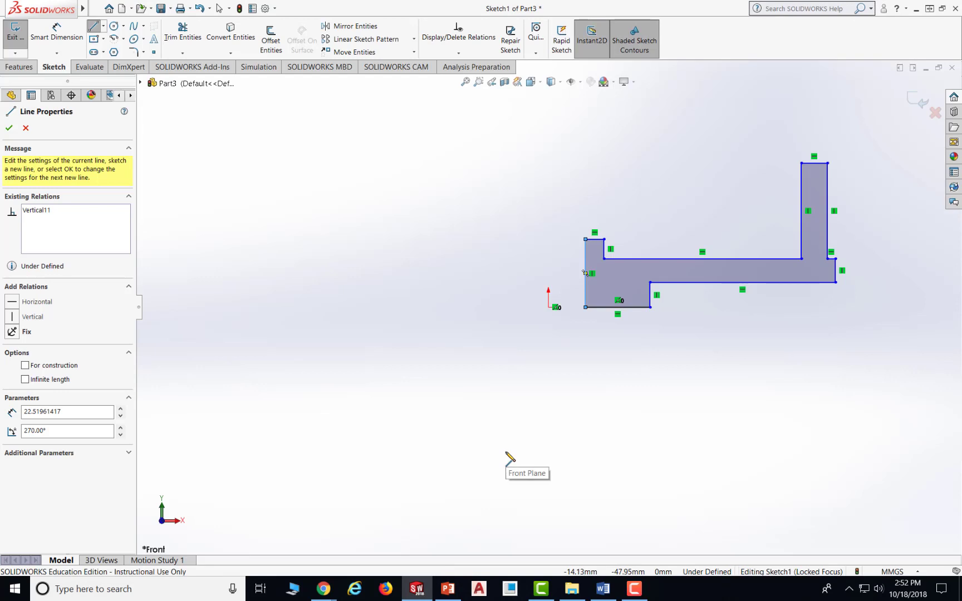
{"action": "left_click", "coordinate": [56, 35]}
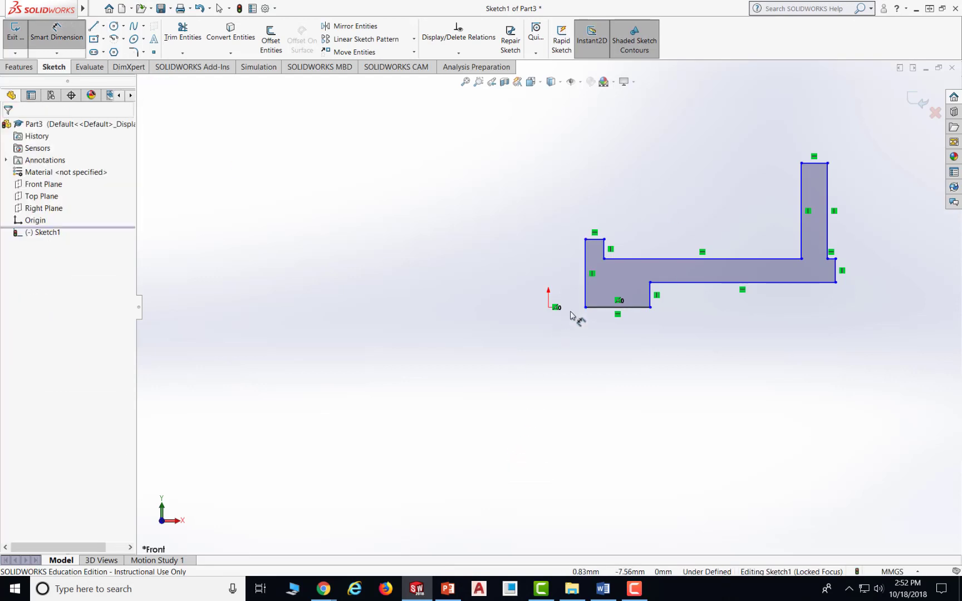
{"action": "left_click", "coordinate": [549, 308]}
{"action": "left_click", "coordinate": [549, 308]}
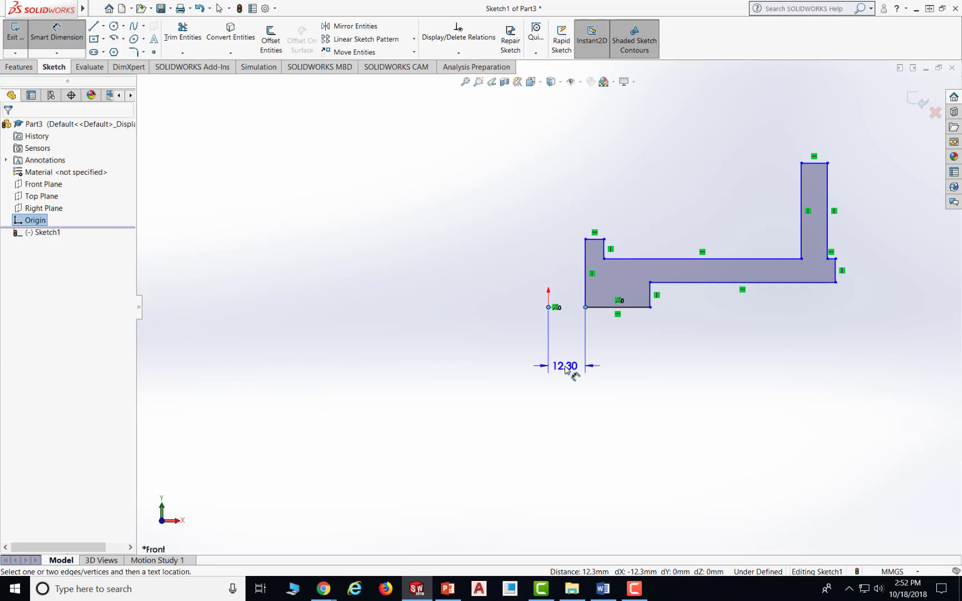
{"action": "left_click", "coordinate": [566, 369]}
{"action": "type", "text": "5"}
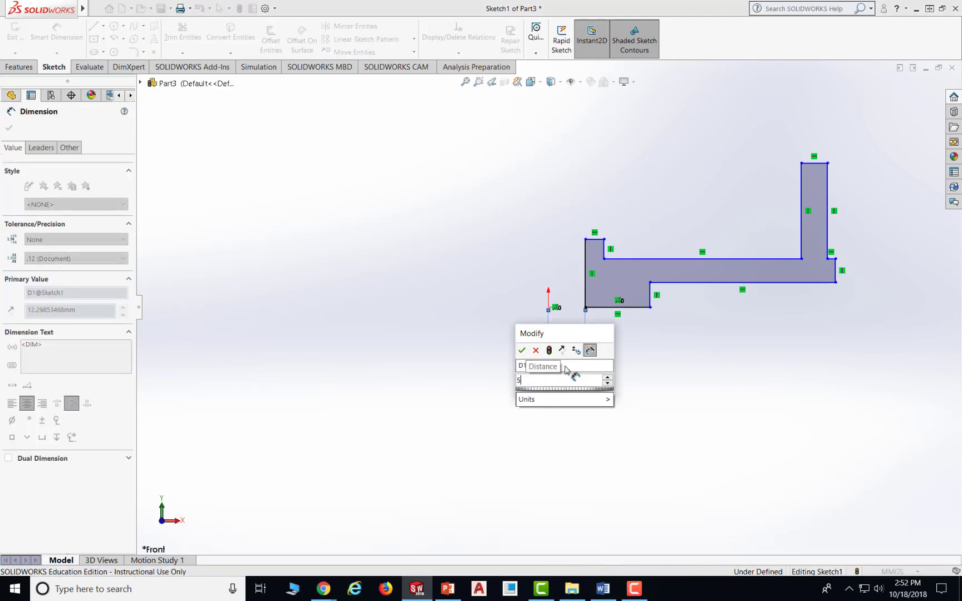
{"action": "key", "text": "Return"}
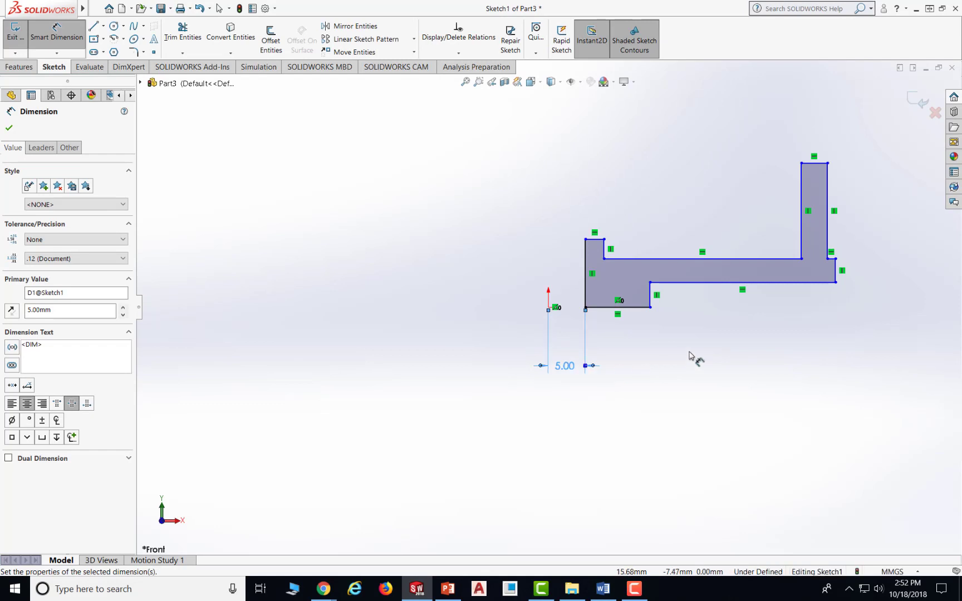
Dimension the horizontal distance from the origin to the outer end of the profile's lowest edge as 10 mm
{"action": "left_click", "coordinate": [650, 307]}
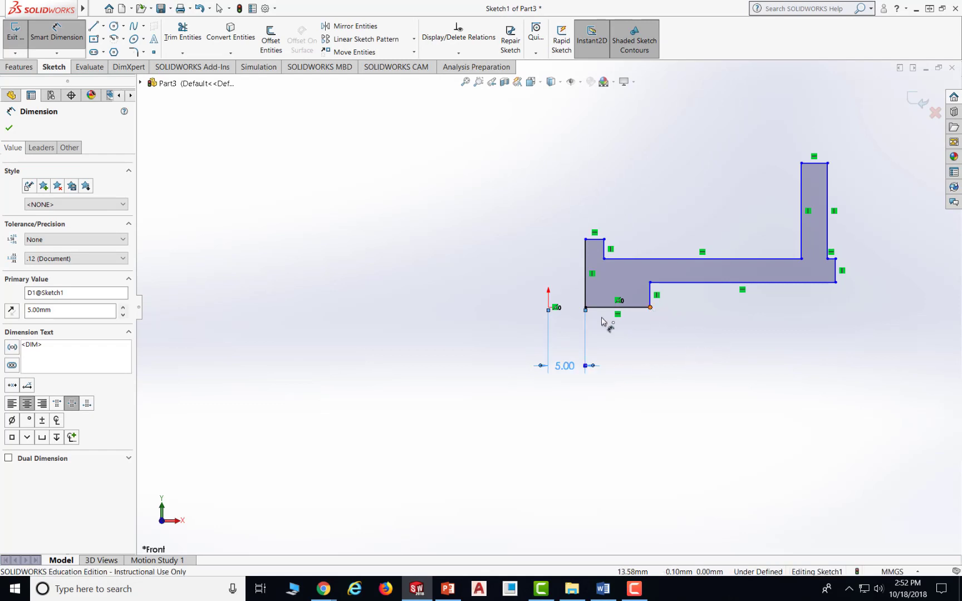
{"action": "left_click", "coordinate": [549, 307]}
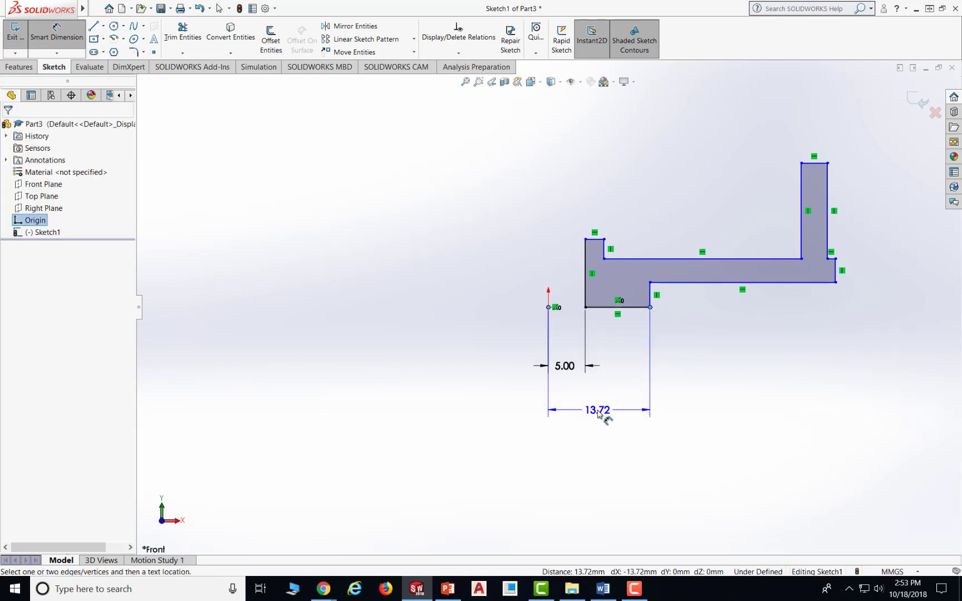
{"action": "left_click", "coordinate": [599, 413]}
{"action": "type", "text": "10"}
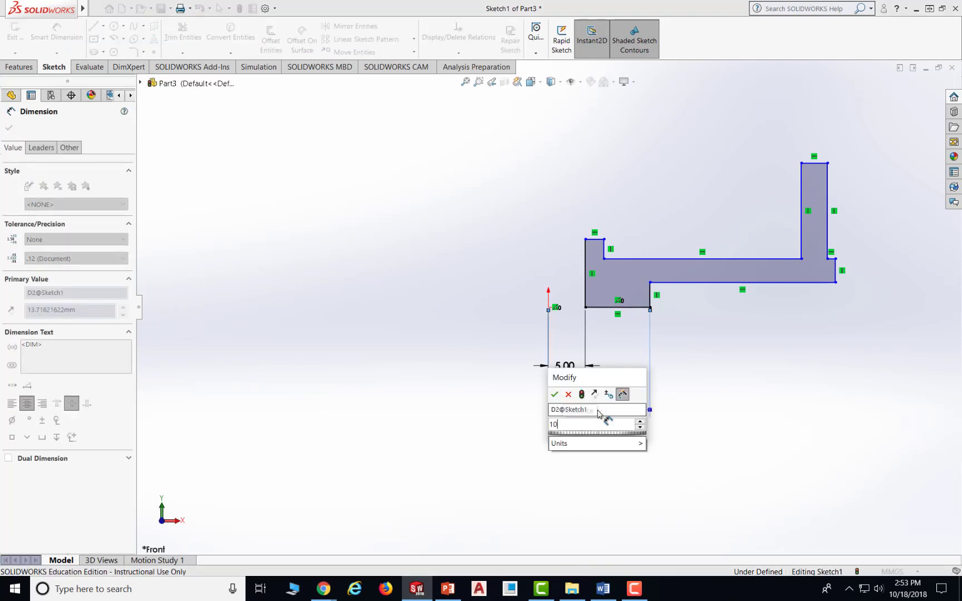
{"action": "key", "text": "Return"}
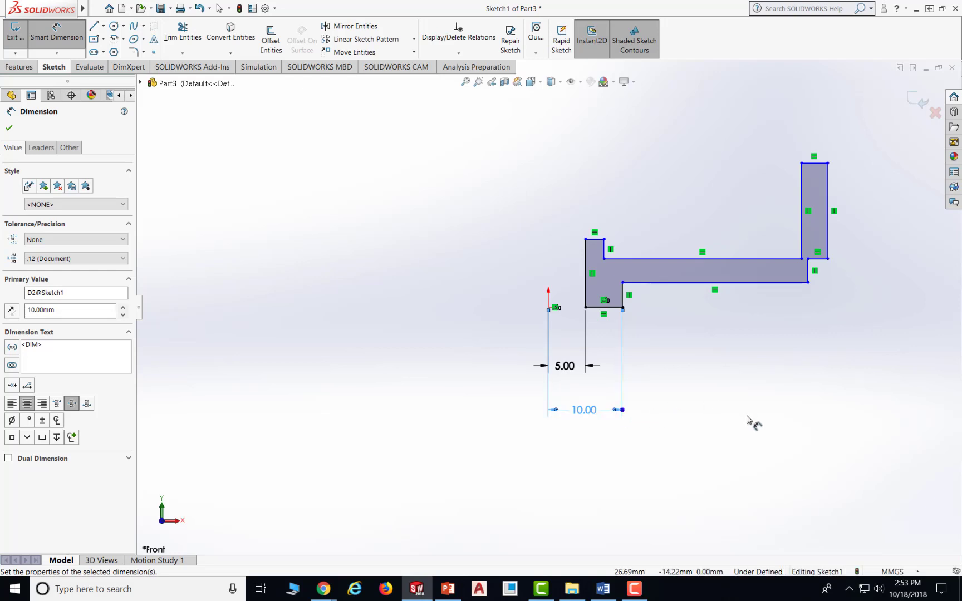
Dimension the horizontal distance from the origin to the base flange's outer vertical edge as 21 mm
{"action": "left_click", "coordinate": [809, 279]}
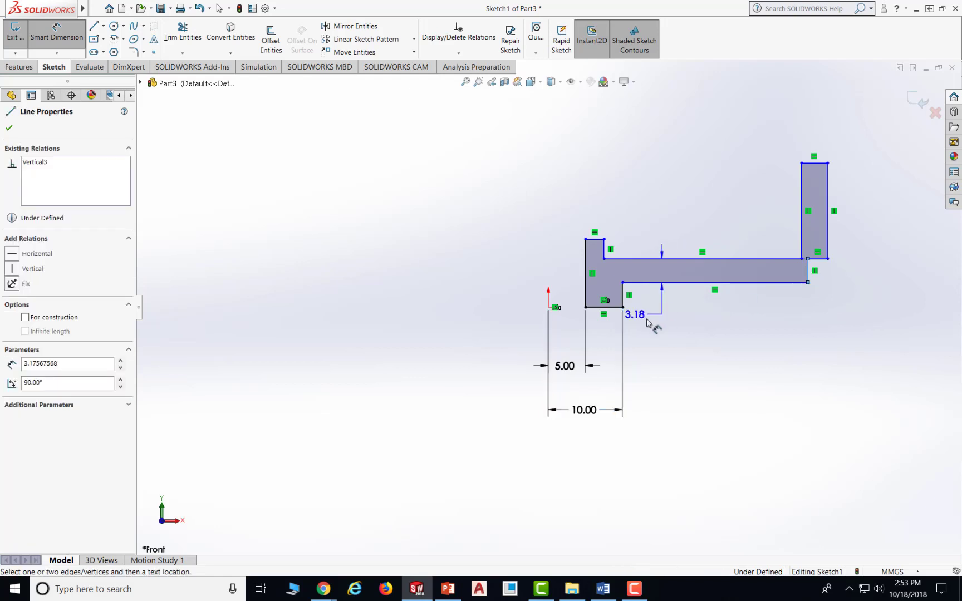
{"action": "left_click", "coordinate": [586, 307]}
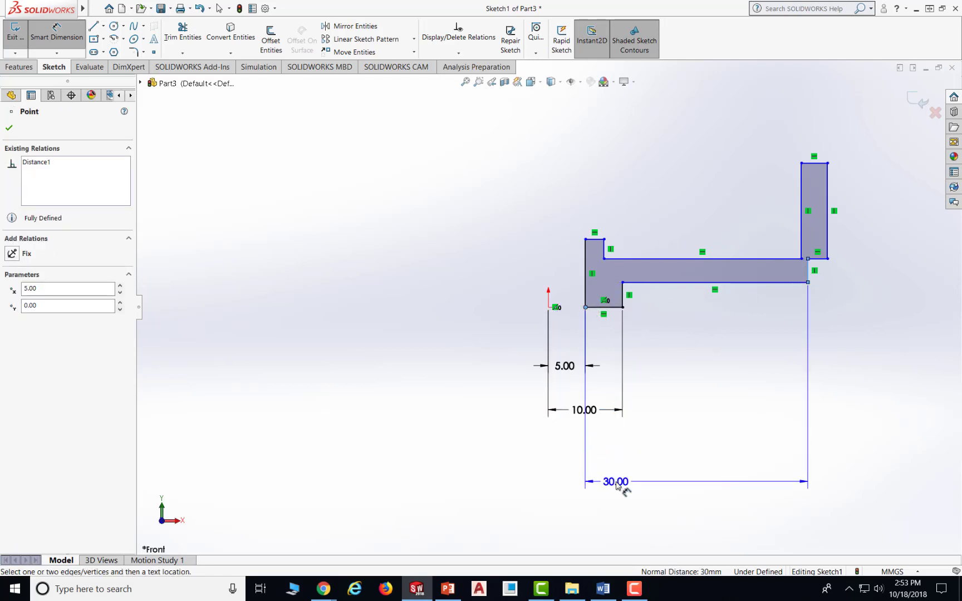
{"action": "key", "text": "Escape"}
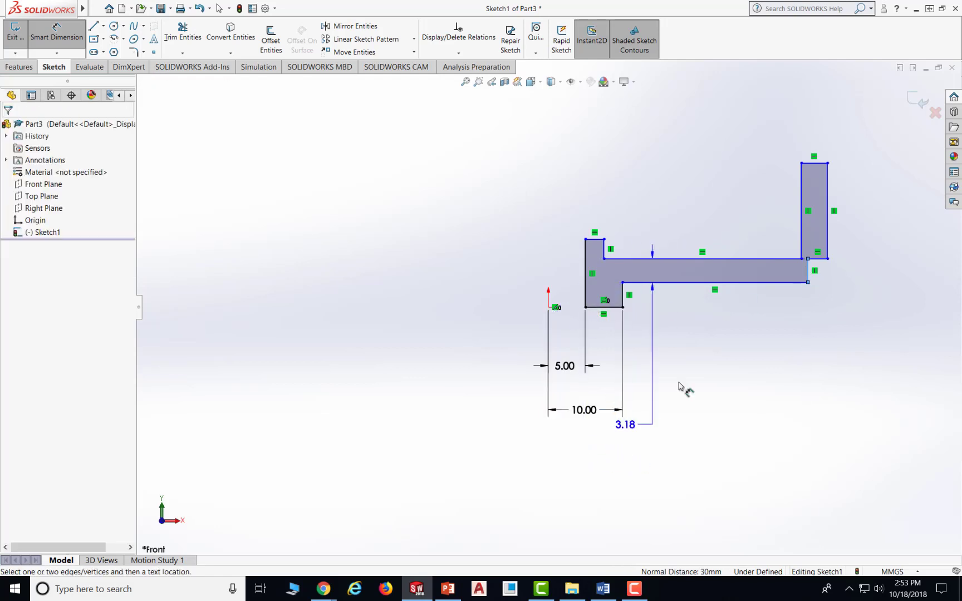
{"action": "left_click", "coordinate": [556, 306]}
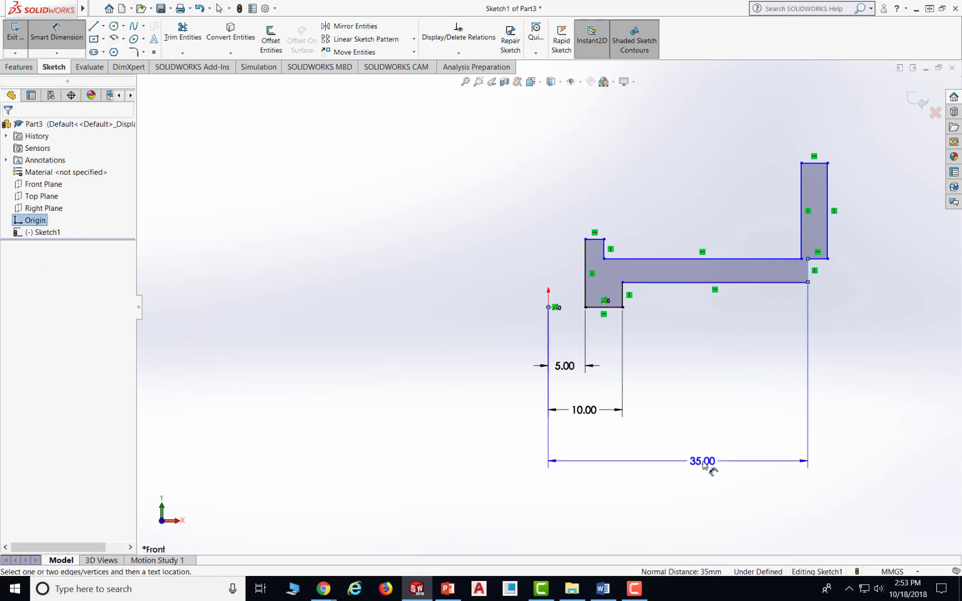
{"action": "left_click", "coordinate": [704, 465]}
{"action": "type", "text": "2"}
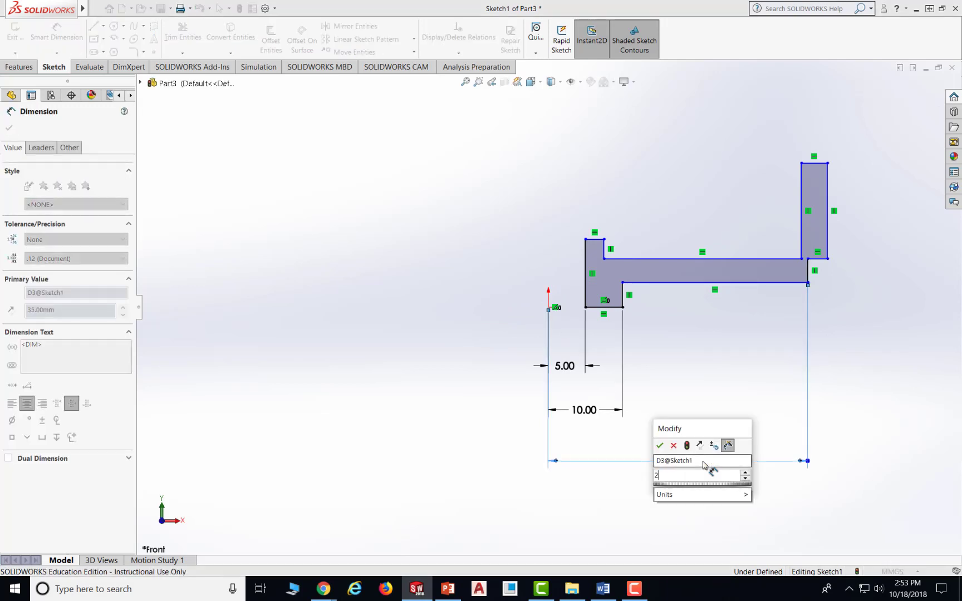
{"action": "type", "text": "1"}
{"action": "key", "text": "Return"}
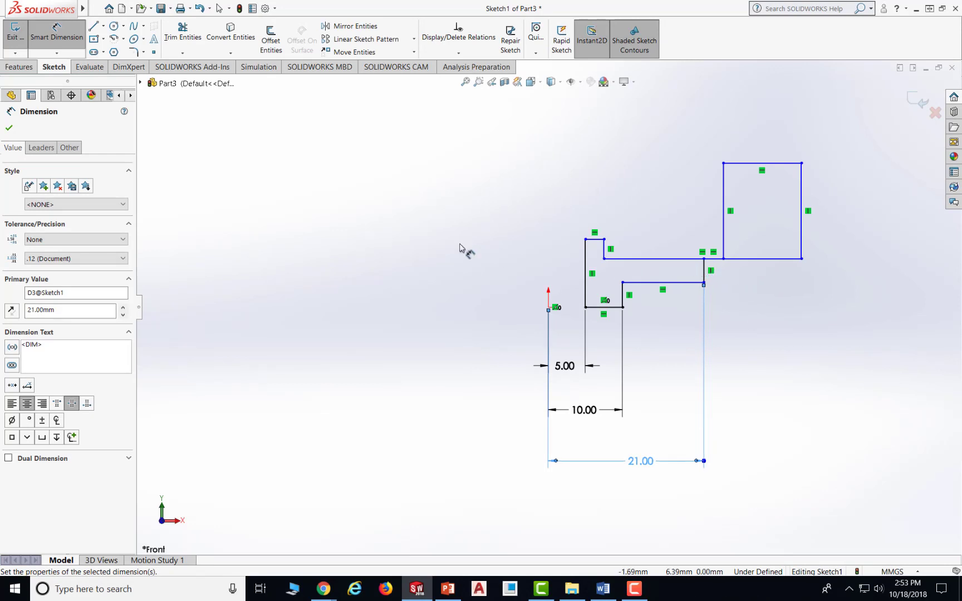
Move both vertical edges of the upright wall inward so the narrow wall stands just inside the flange's outer edge
{"action": "key", "text": "Escape"}
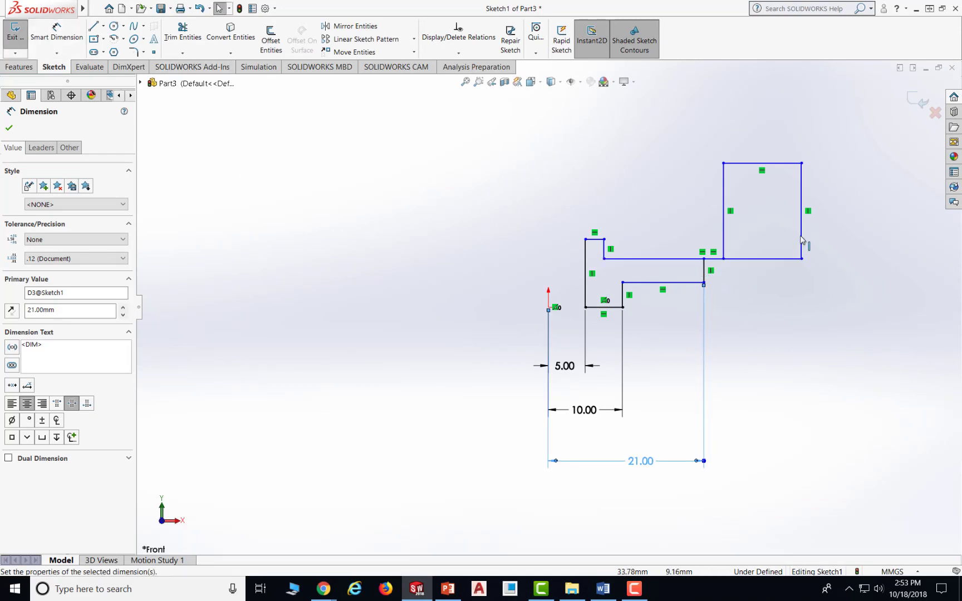
{"action": "left_click_drag", "start_coordinate": [725, 227], "coordinate": [657, 232]}
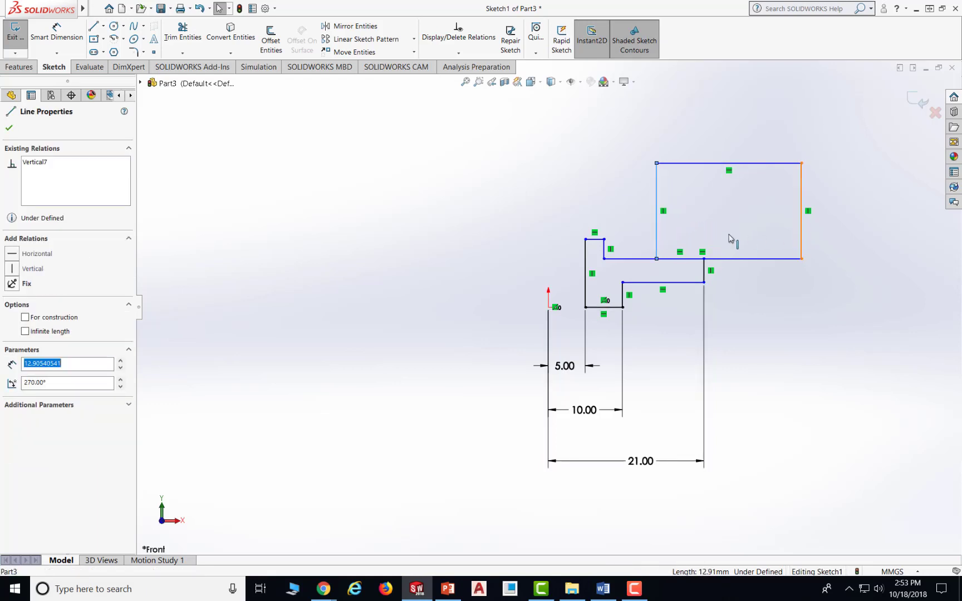
{"action": "left_click_drag", "start_coordinate": [731, 238], "coordinate": [674, 243]}
{"action": "left_click", "coordinate": [819, 334]}
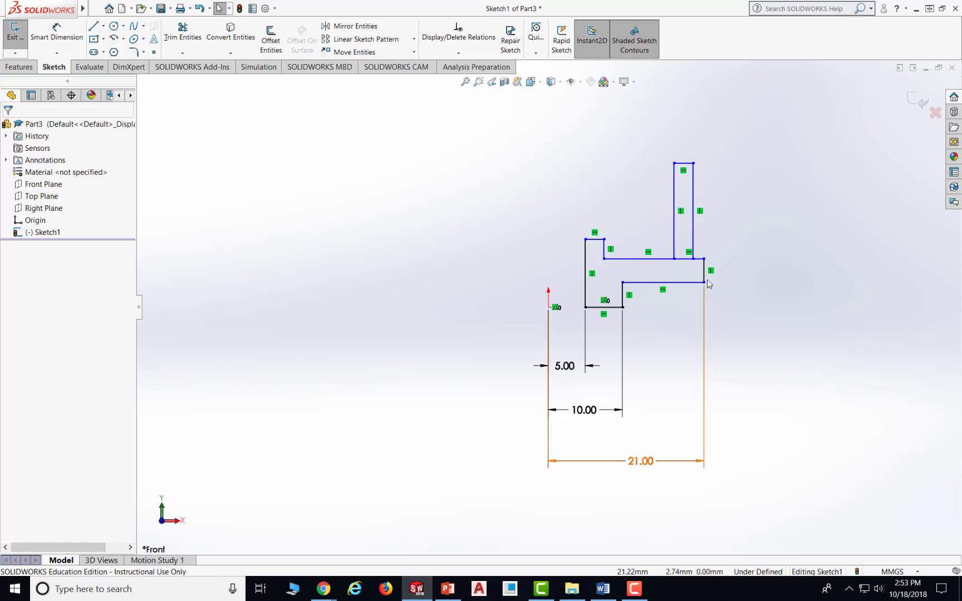
Reposition the upright wall's vertical edges and top corners to form a closed wall about 2.1 mm thick, just inside the flange's outer edge
{"action": "left_click", "coordinate": [704, 259]}
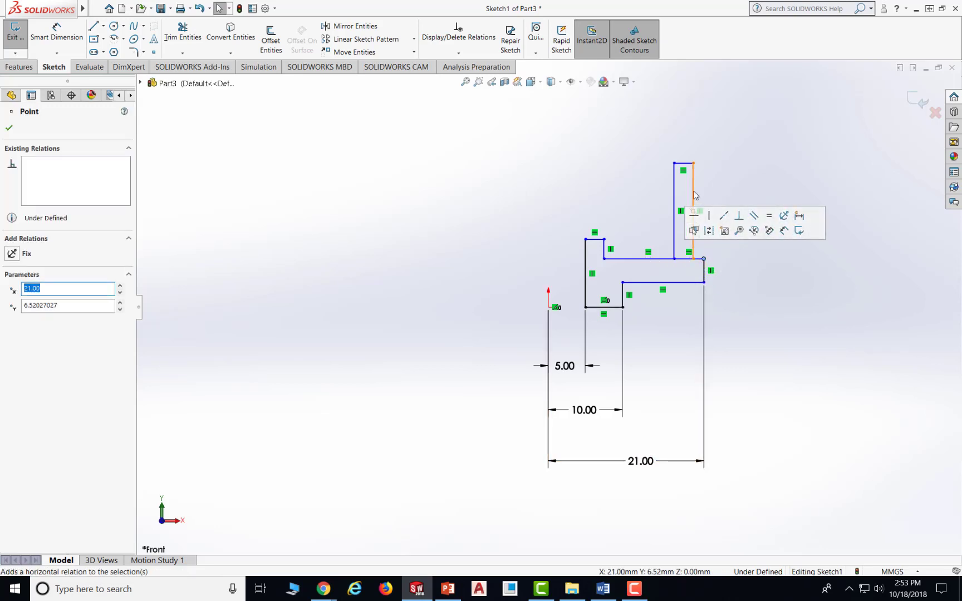
{"action": "left_click_drag", "start_coordinate": [694, 211], "coordinate": [766, 198]}
{"action": "mouse_move", "coordinate": [675, 199]}
{"action": "left_mouse_down"}
{"action": "mouse_move", "coordinate": [725, 201]}
{"action": "mouse_move", "coordinate": [664, 196]}
{"action": "left_mouse_up"}
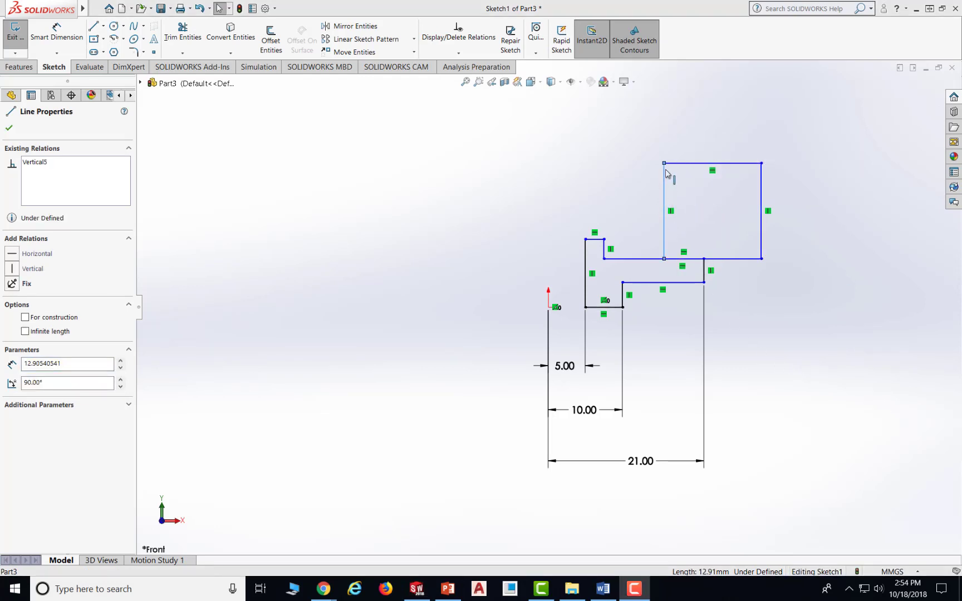
{"action": "mouse_move", "coordinate": [664, 163]}
{"action": "left_mouse_down"}
{"action": "mouse_move", "coordinate": [805, 167]}
{"action": "mouse_move", "coordinate": [771, 160]}
{"action": "mouse_move", "coordinate": [679, 168]}
{"action": "left_mouse_up"}
{"action": "left_click", "coordinate": [806, 168]}
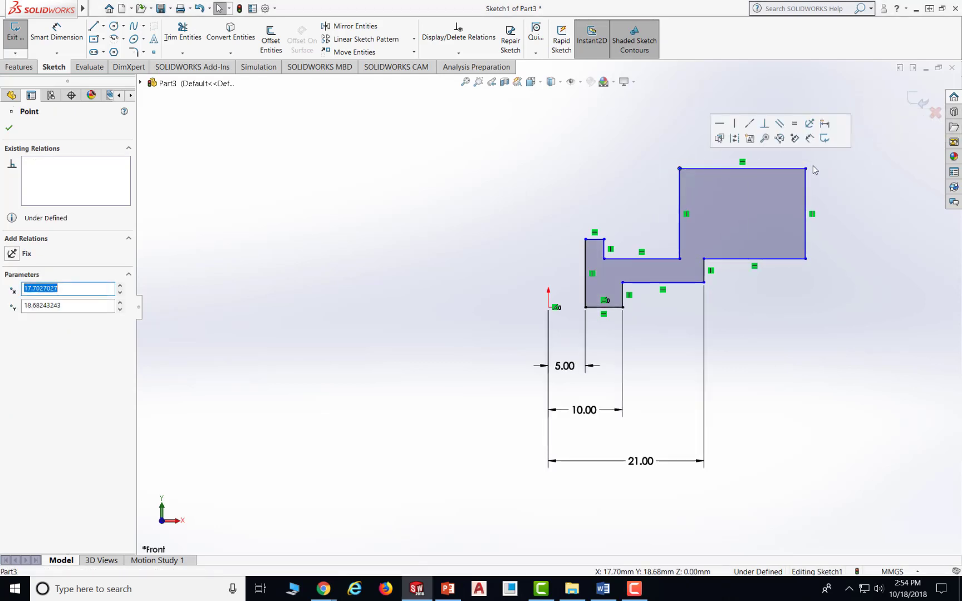
{"action": "left_click_drag", "start_coordinate": [806, 168], "coordinate": [696, 162]}
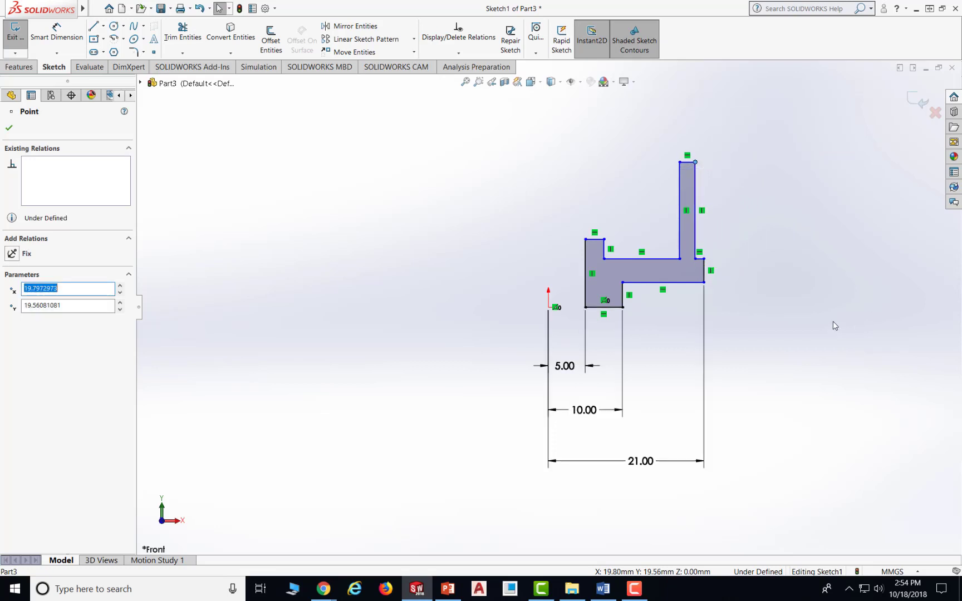
{"action": "left_click", "coordinate": [834, 325]}
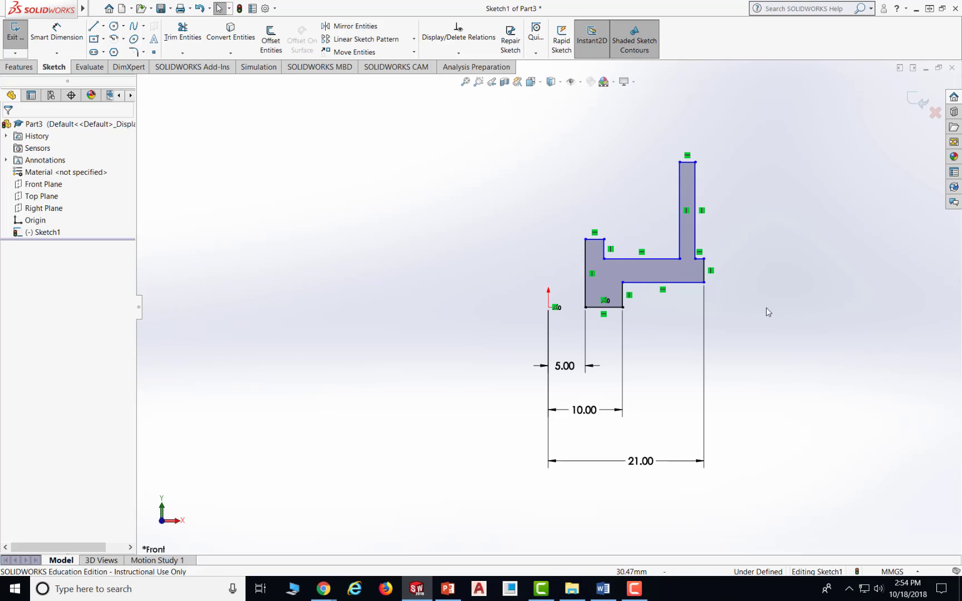
Dimension the short vertical step between the profile's lowest edge and the flange's underside as 2 mm
{"action": "left_click", "coordinate": [623, 294]}
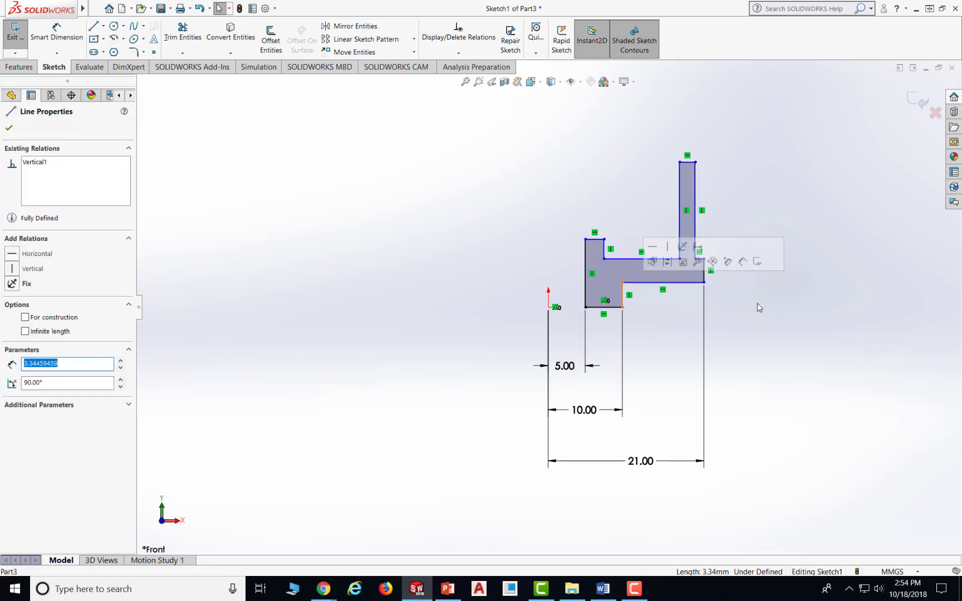
{"action": "left_click", "coordinate": [57, 31]}
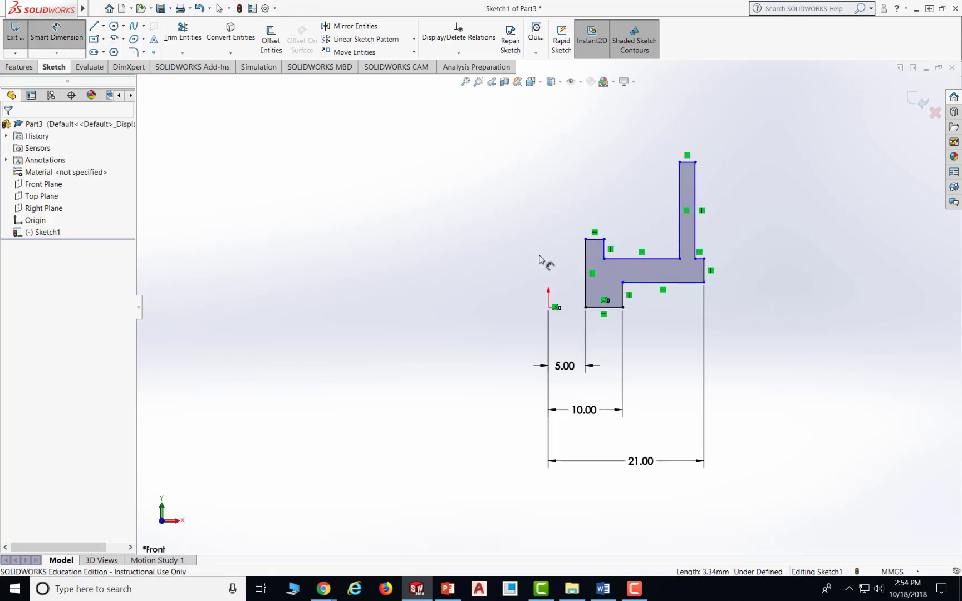
{"action": "left_click", "coordinate": [619, 285]}
{"action": "left_click", "coordinate": [623, 294]}
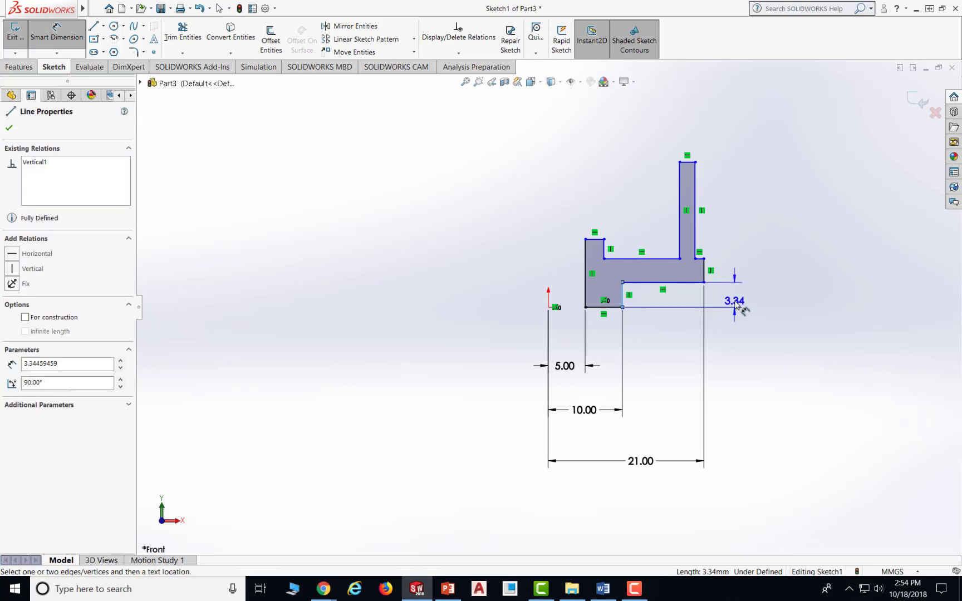
{"action": "left_click", "coordinate": [743, 301]}
{"action": "type", "text": "2"}
{"action": "key", "text": "Return"}
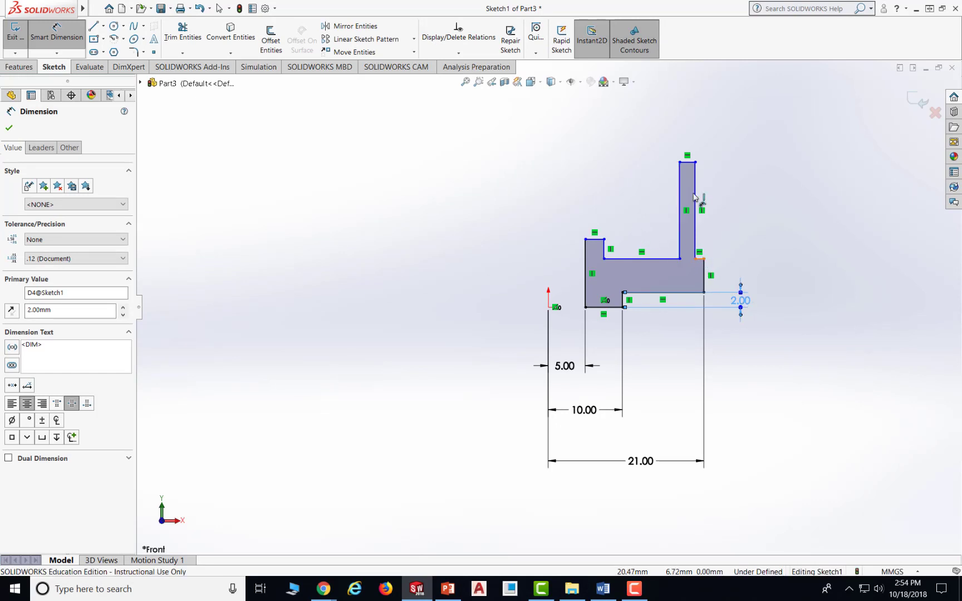
Dimension the upright wall's height from the flange's outer ledge to the wall's top edge as 11 mm
{"action": "left_click", "coordinate": [688, 163]}
{"action": "left_click", "coordinate": [691, 166]}
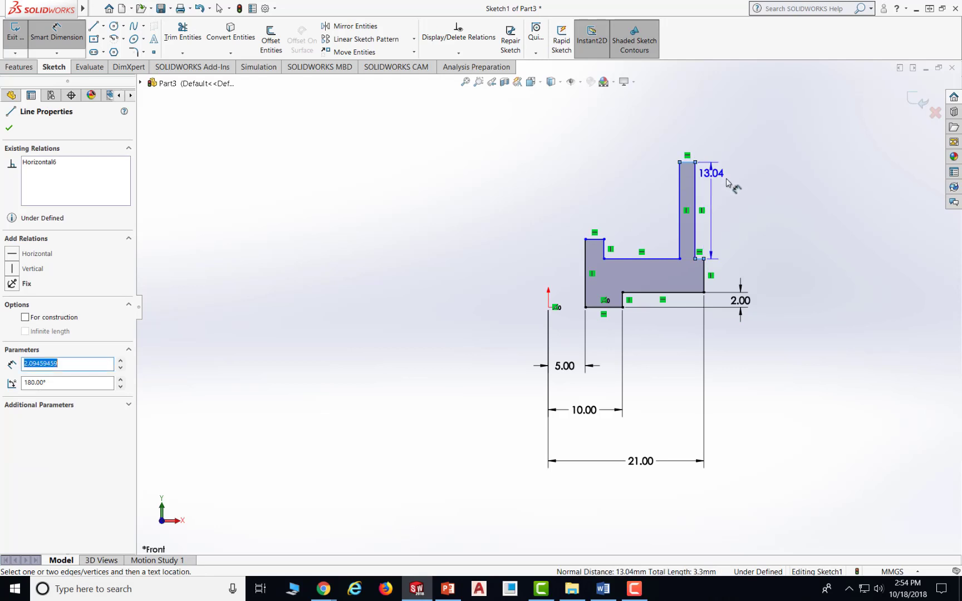
{"action": "left_click", "coordinate": [786, 208]}
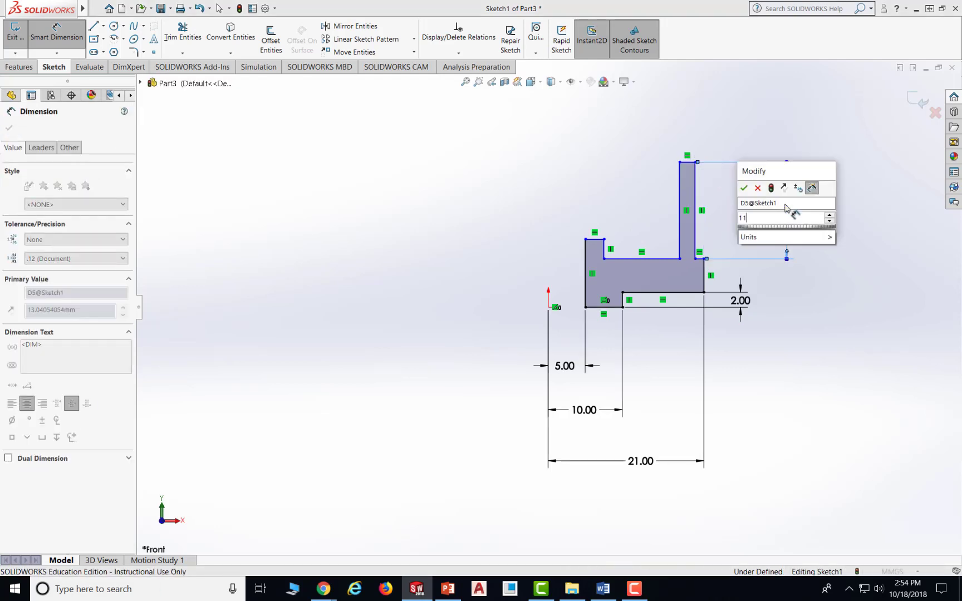
{"action": "type", "text": "11"}
{"action": "key", "text": "Return"}
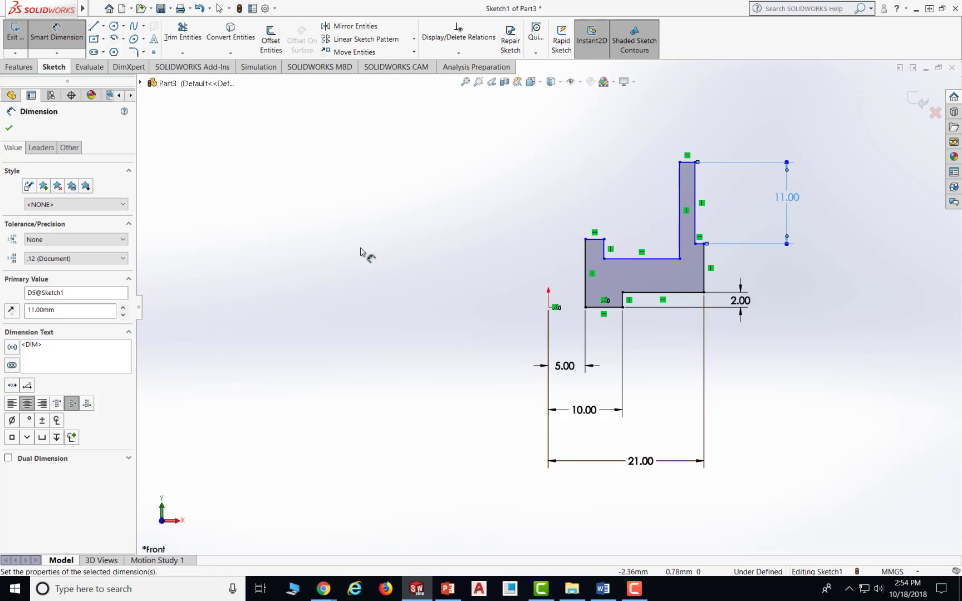
Sketch a vertical centerline about 30 mm long through the origin, extending above and below it
{"action": "left_click", "coordinate": [104, 26]}
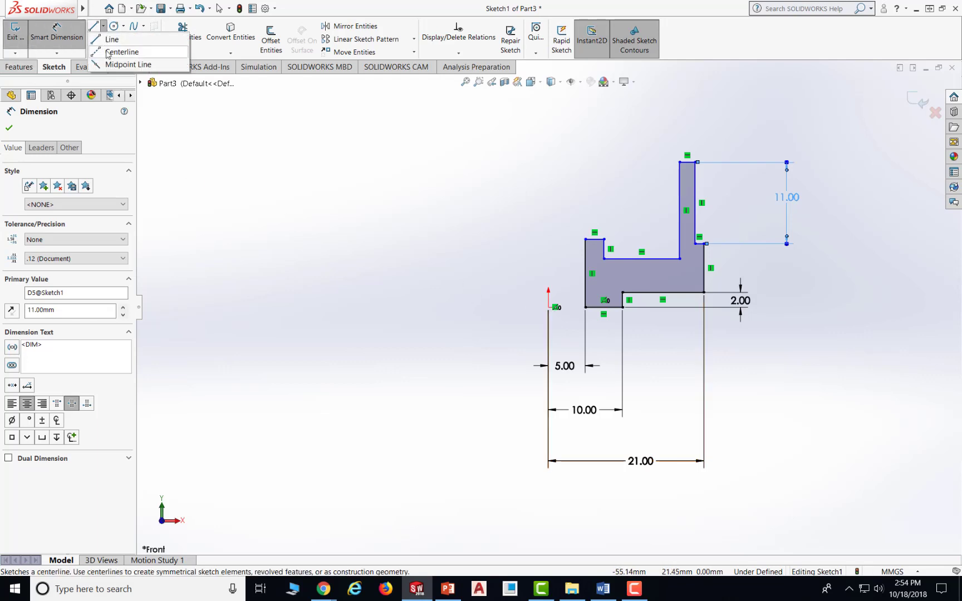
{"action": "left_click", "coordinate": [125, 48]}
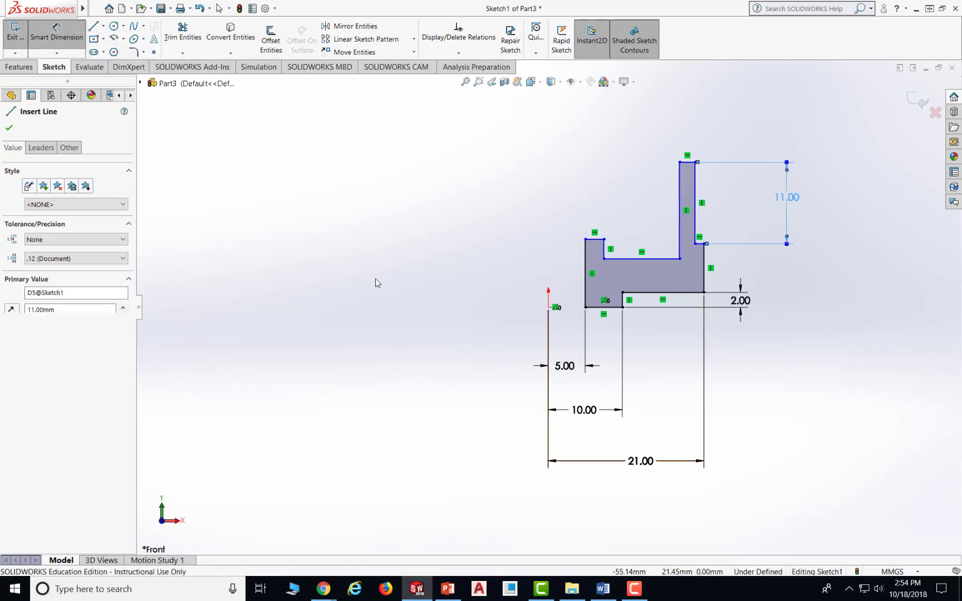
{"action": "left_click", "coordinate": [549, 132]}
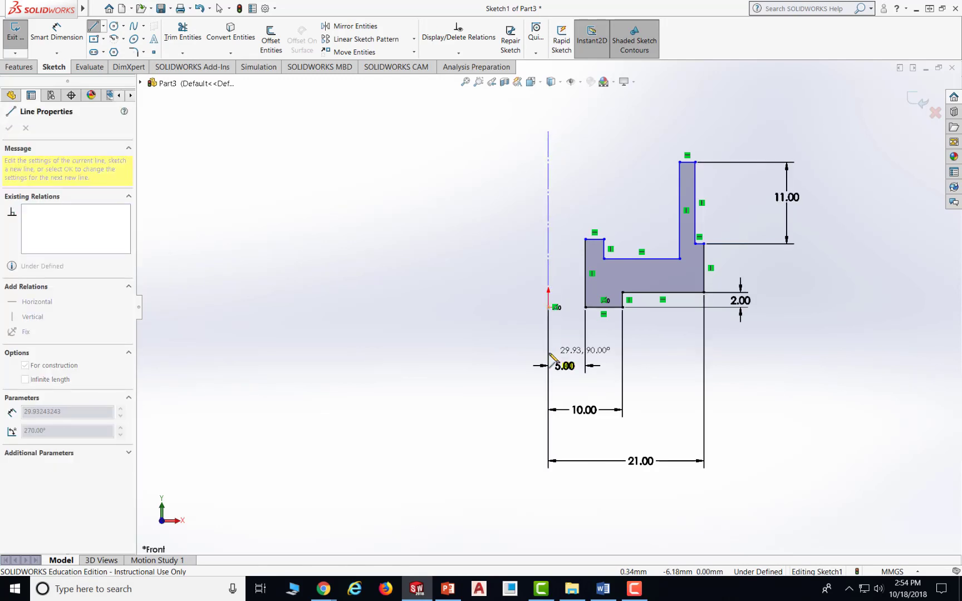
{"action": "key", "text": "Escape"}
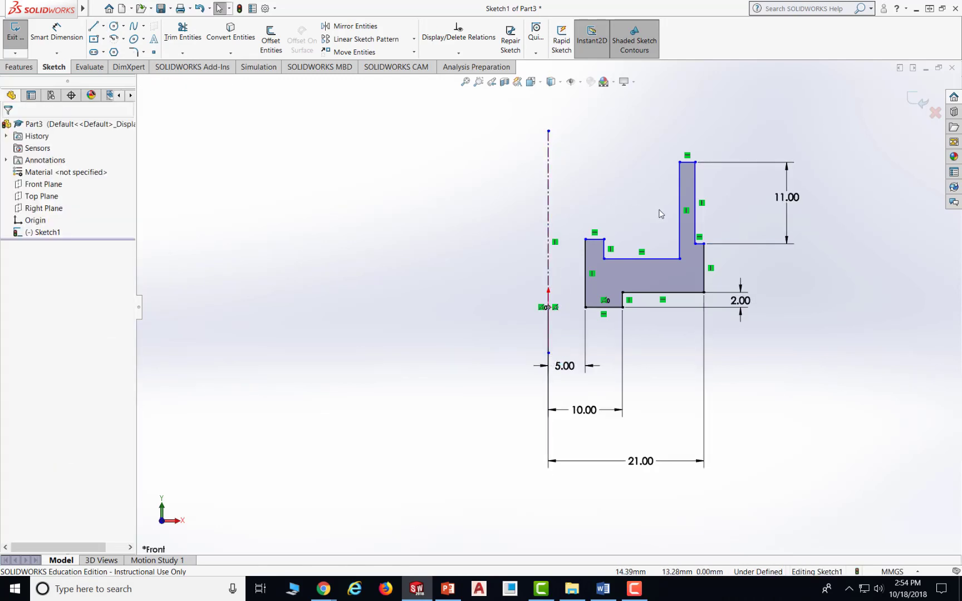
Dimension the distance from the centerline to the upright wall's inner vertical edge as 17 mm
{"action": "left_click", "coordinate": [56, 30]}
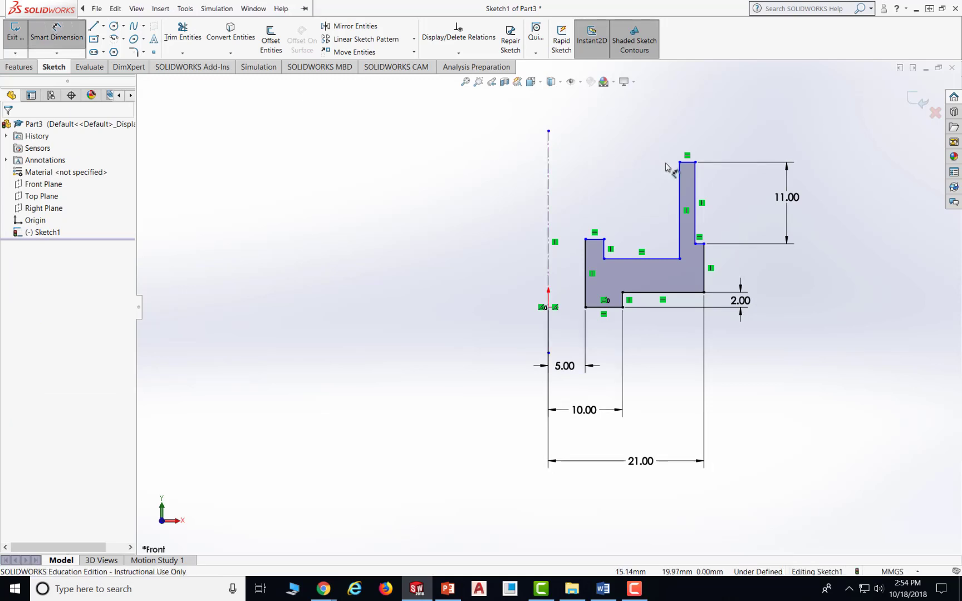
{"action": "left_click", "coordinate": [680, 179]}
{"action": "left_click", "coordinate": [549, 177]}
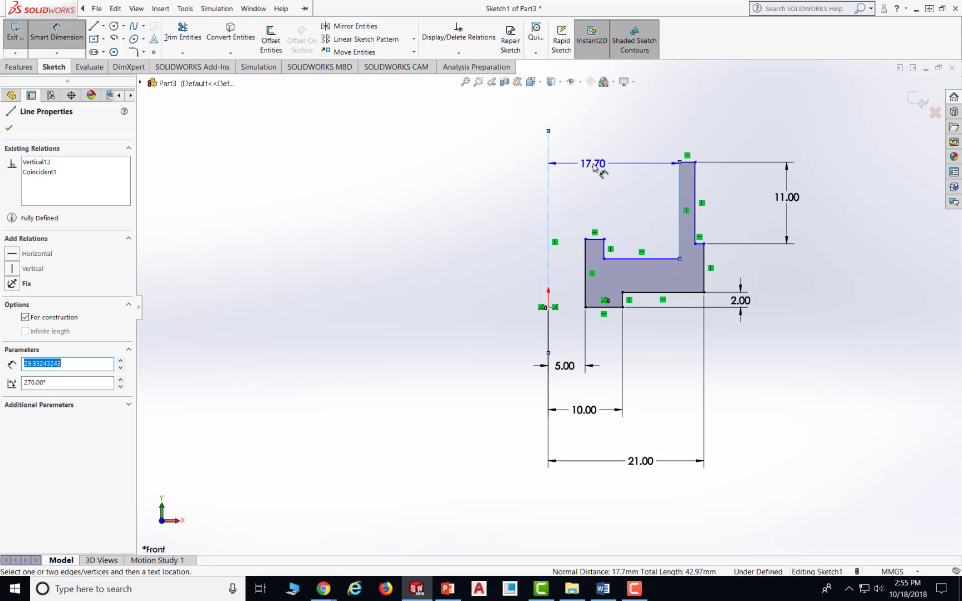
{"action": "left_click", "coordinate": [599, 150]}
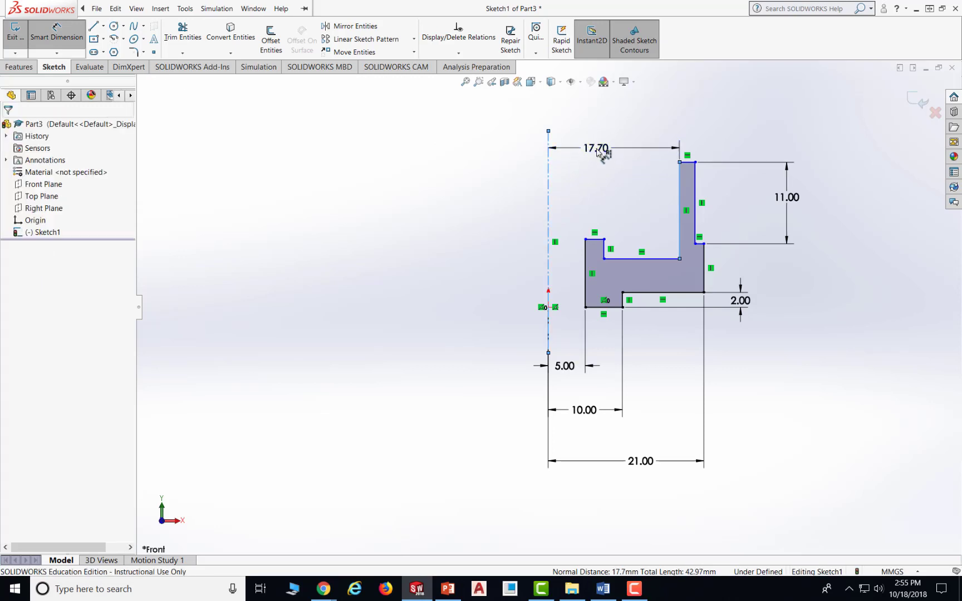
{"action": "type", "text": "17"}
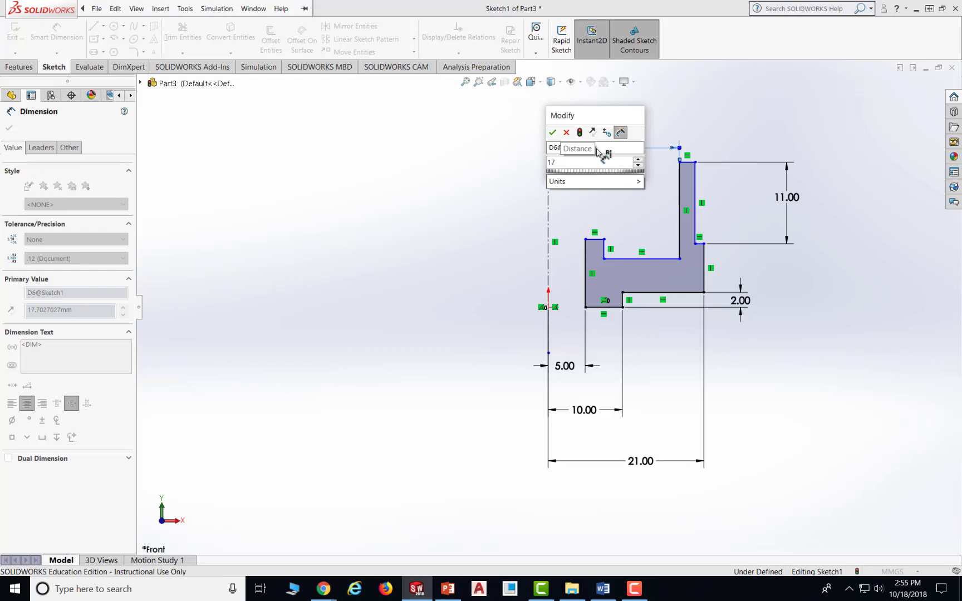
{"action": "key", "text": "Return"}
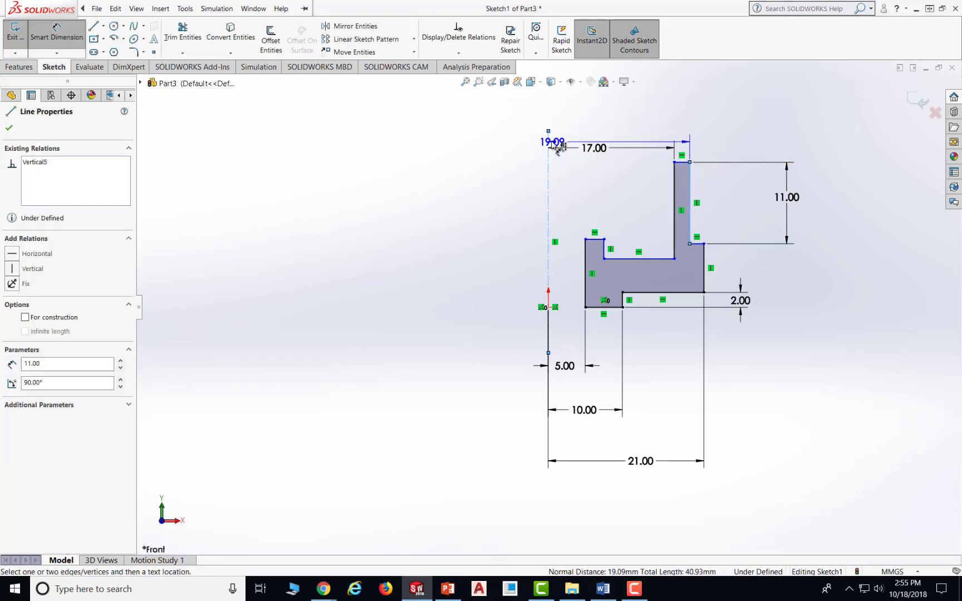
Dimension the distance from the centerline to the upright wall's outer vertical edge as 20 mm
{"action": "left_click", "coordinate": [529, 136]}
{"action": "left_click_drag", "start_coordinate": [529, 136], "coordinate": [609, 134]}
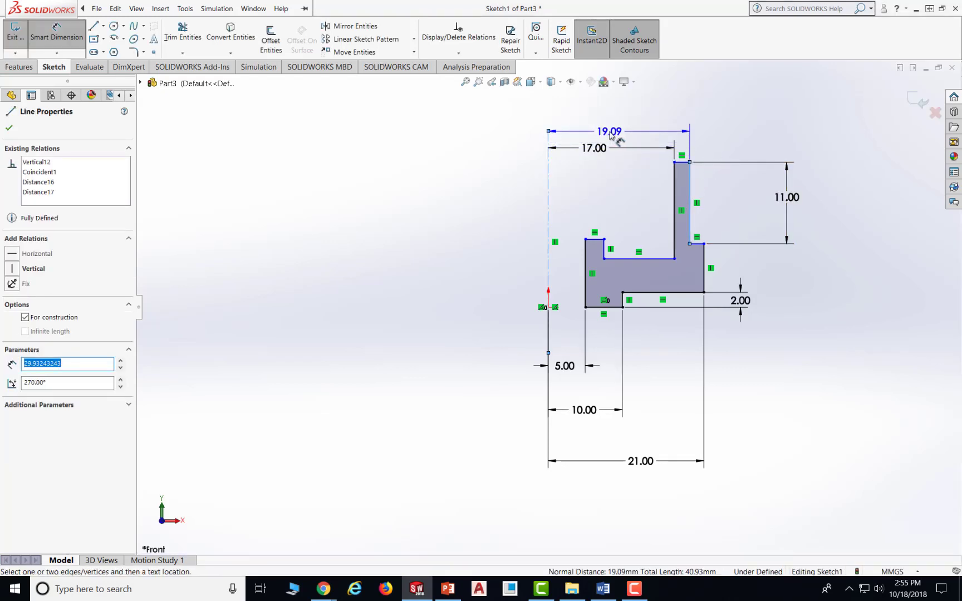
{"action": "double_click", "coordinate": [608, 134]}
{"action": "type", "text": "20"}
{"action": "key", "text": "Return"}
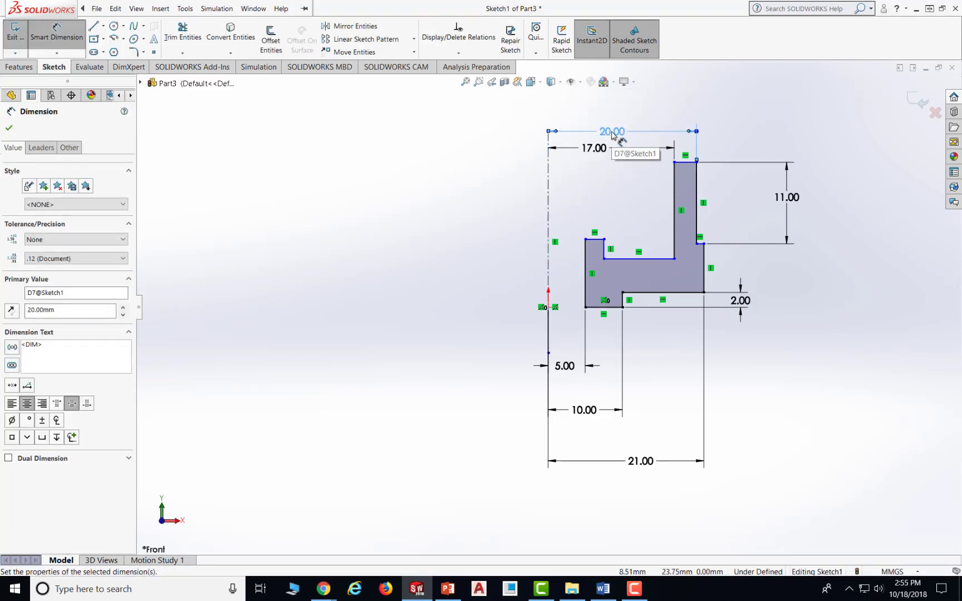
Dimension the flange's thickness between its outer top ledge and its underside as 3 mm
{"action": "left_click", "coordinate": [704, 255]}
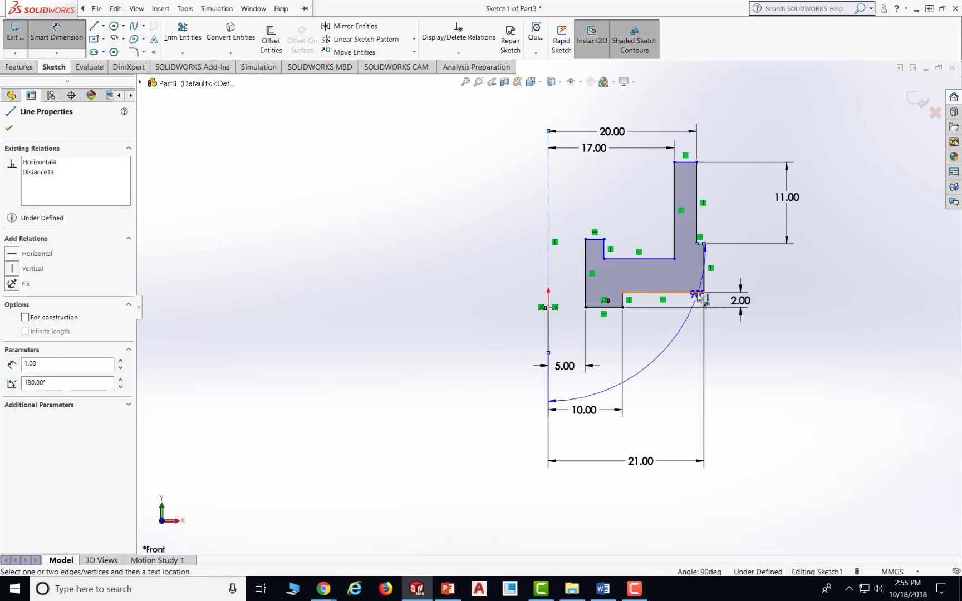
{"action": "left_click", "coordinate": [697, 295]}
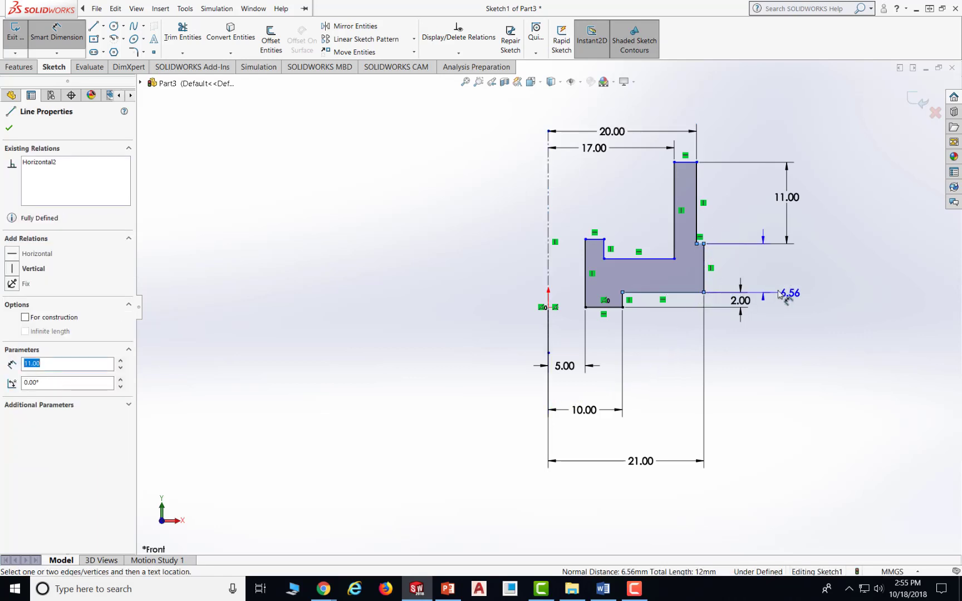
{"action": "left_click", "coordinate": [768, 273]}
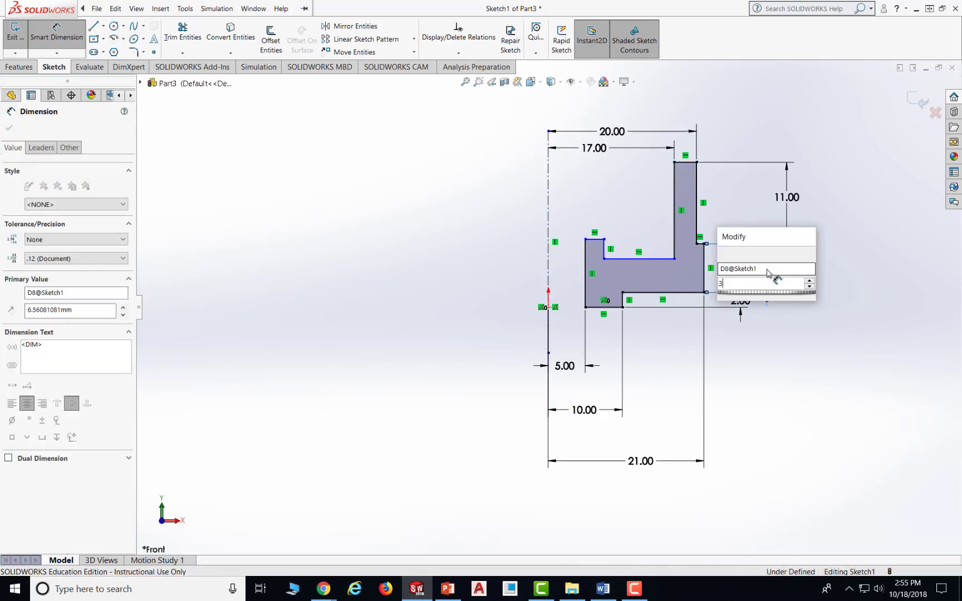
{"action": "type", "text": "3"}
{"action": "key", "text": "Return"}
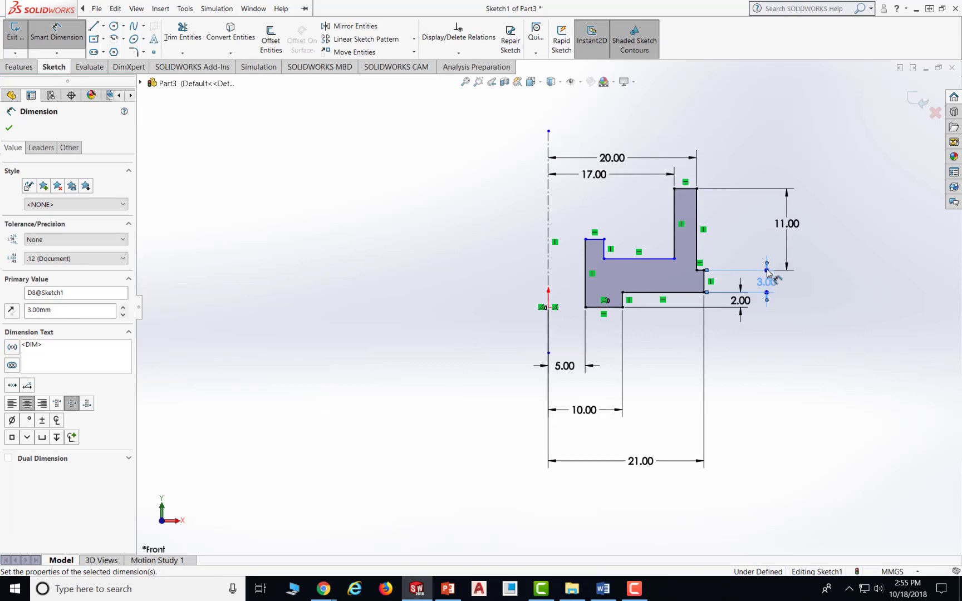
Add a collinear relation between the flange's inner top edge and the short ledge outside the upright wall
{"action": "left_click", "coordinate": [469, 53]}
{"action": "left_click", "coordinate": [471, 87]}
{"action": "left_click", "coordinate": [649, 259]}
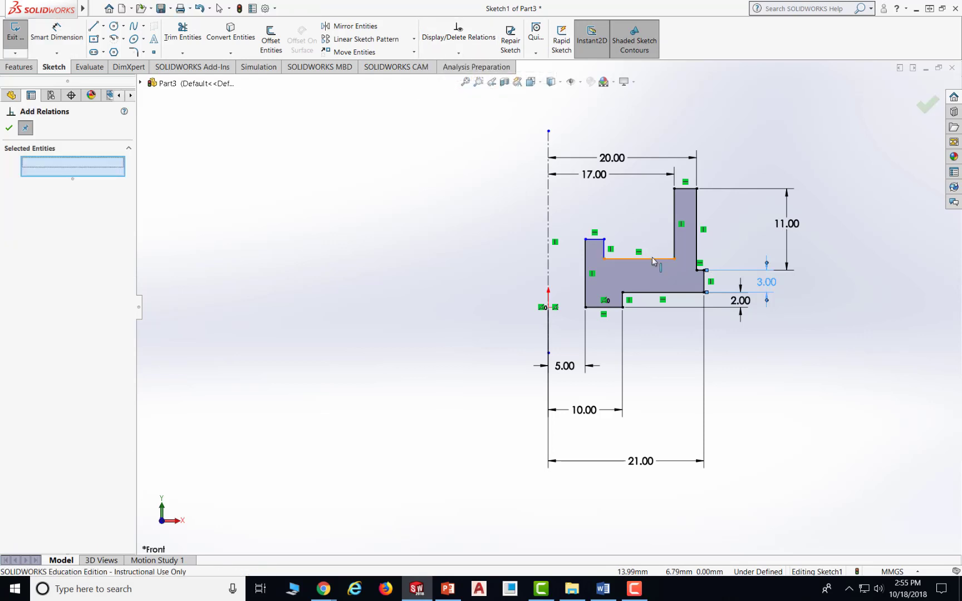
{"action": "left_click", "coordinate": [701, 271]}
{"action": "left_click", "coordinate": [12, 351]}
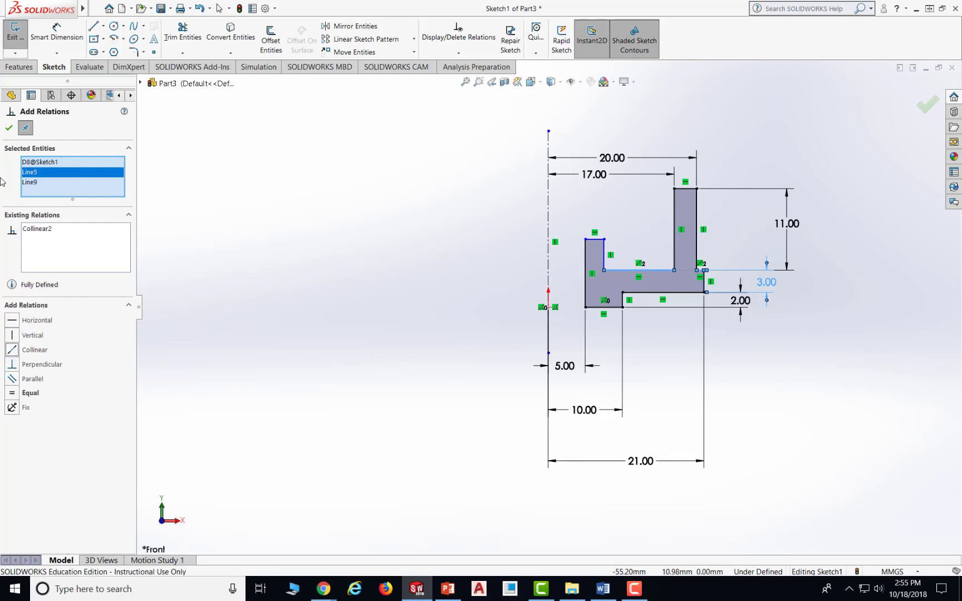
{"action": "left_click", "coordinate": [9, 128]}
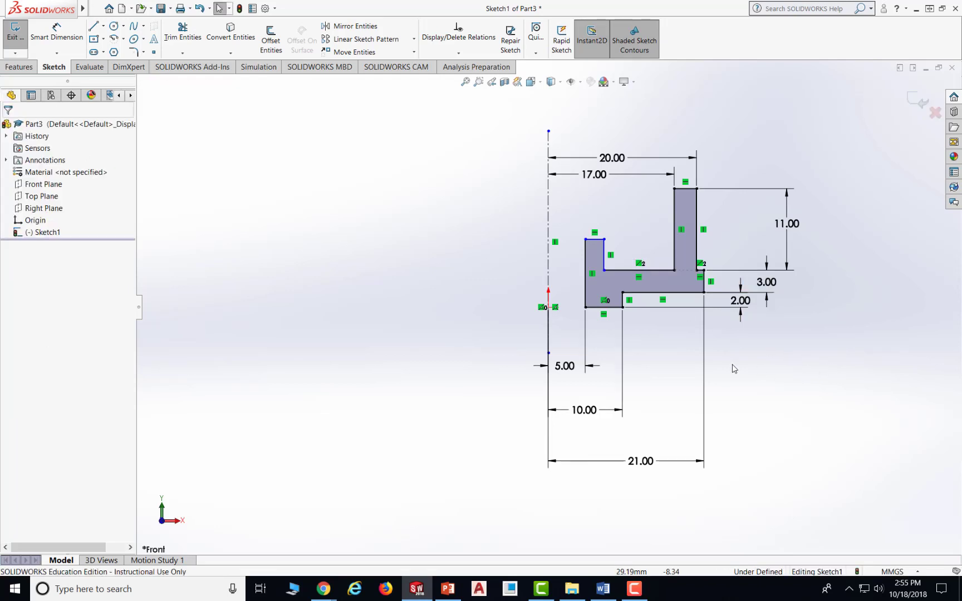
Dimension the distance from the centerline to the inner collar's outer vertical edge as 6 mm
{"action": "left_click", "coordinate": [606, 251]}
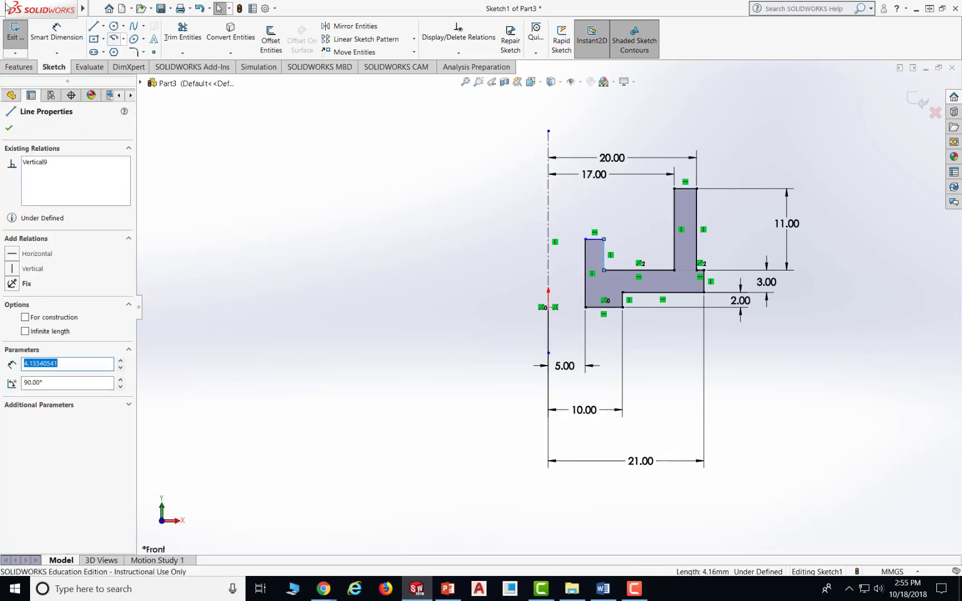
{"action": "left_click", "coordinate": [56, 32]}
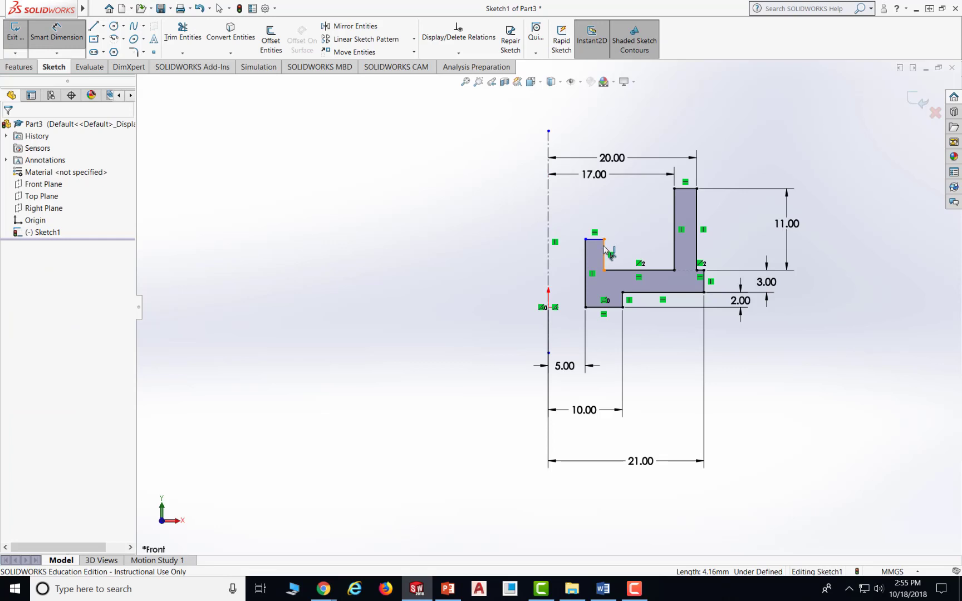
{"action": "left_click", "coordinate": [604, 254]}
{"action": "left_click", "coordinate": [548, 227]}
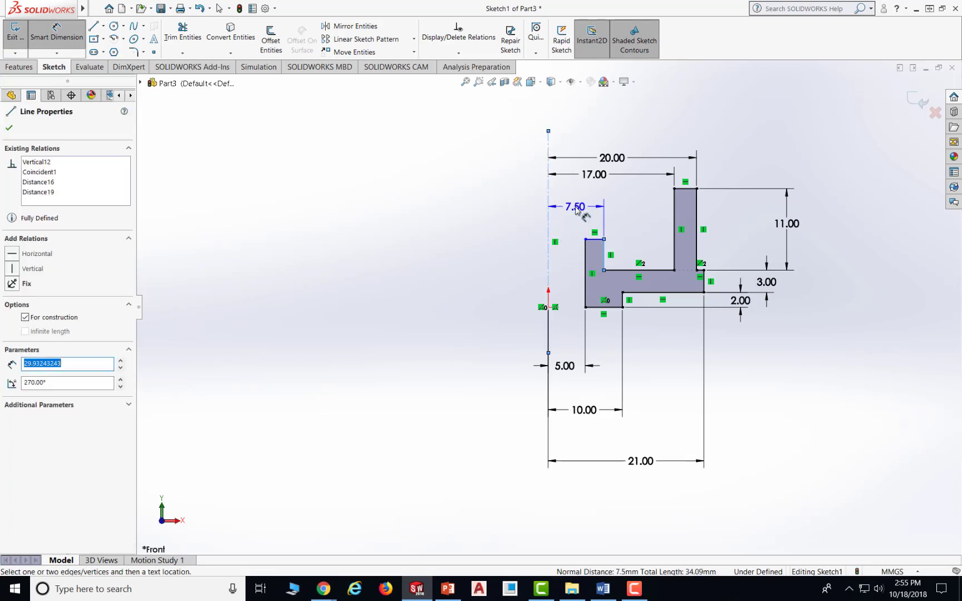
{"action": "left_click", "coordinate": [576, 209]}
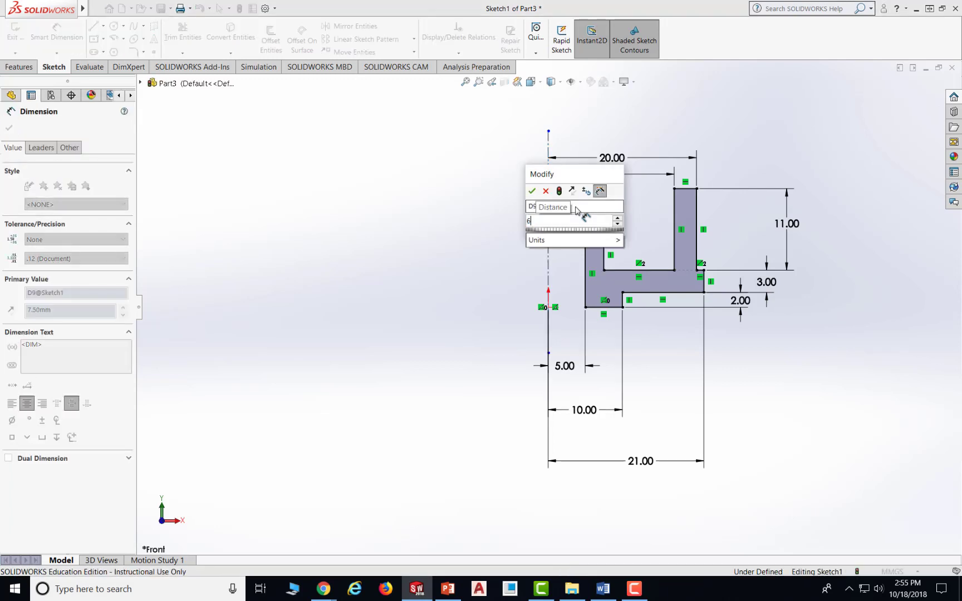
{"action": "key", "text": "Return"}
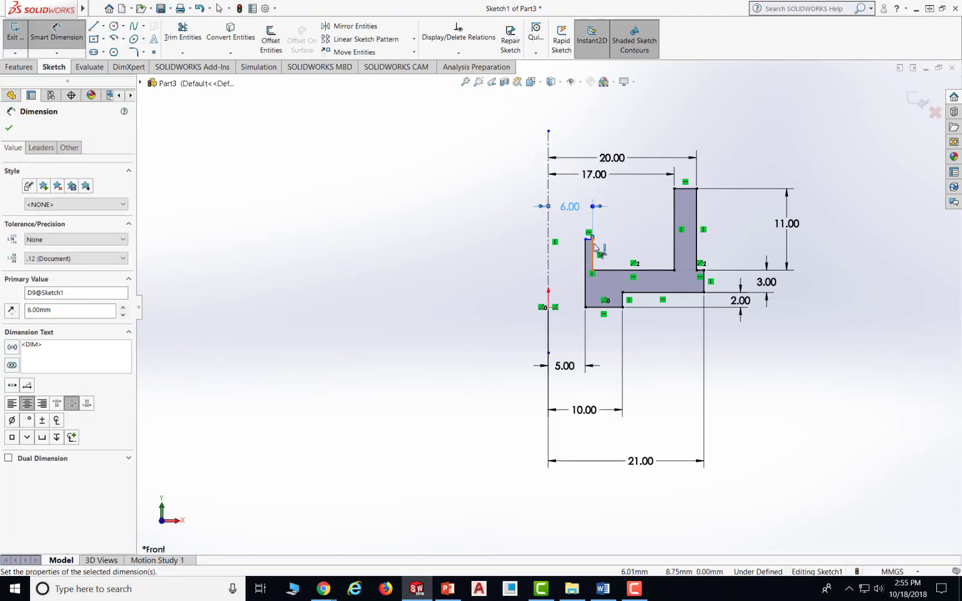
Dimension the inner collar's height above the flange's inner top edge as 1 mm
{"action": "left_click", "coordinate": [594, 255]}
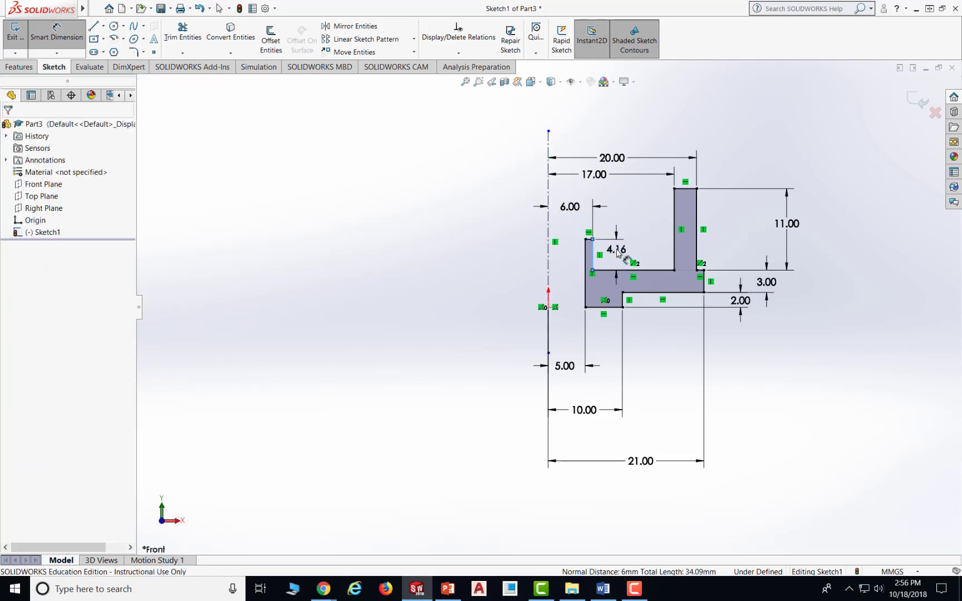
{"action": "left_click", "coordinate": [617, 251]}
{"action": "type", "text": "1.00mm"}
{"action": "key", "text": "Return"}
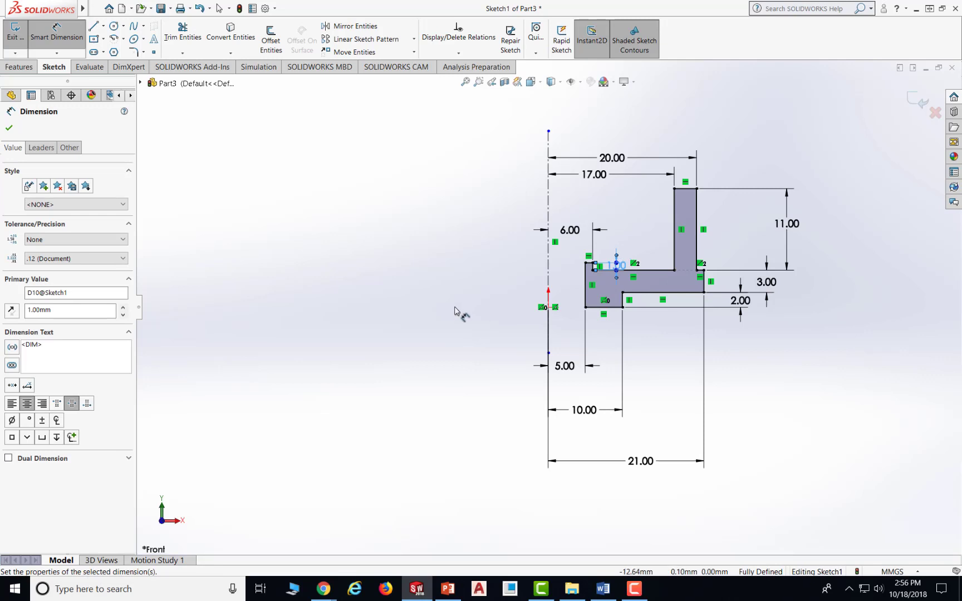
{"action": "left_click", "coordinate": [455, 310]}
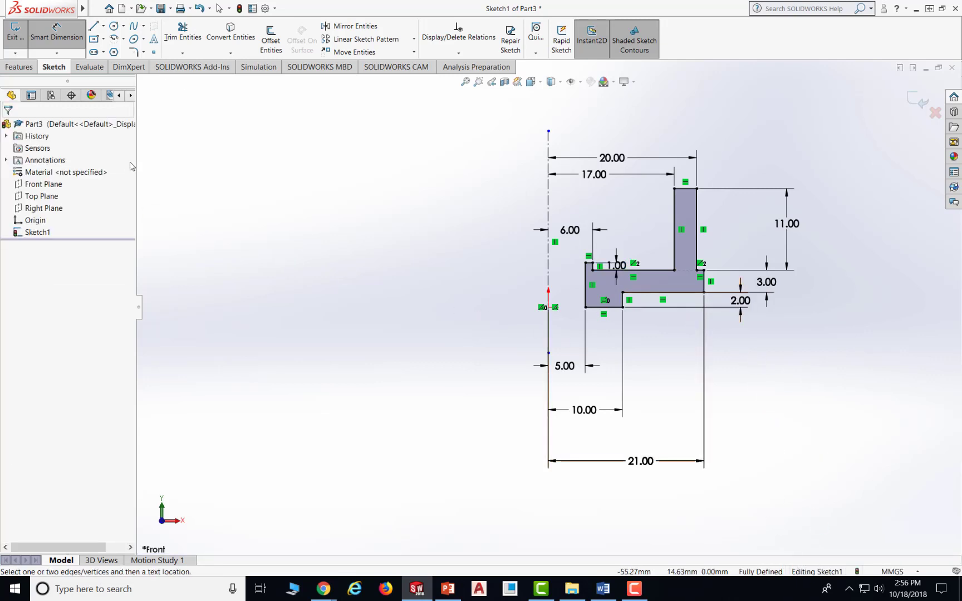
Save the part in the Temp folder under the file name C8T2
{"action": "left_click", "coordinate": [157, 11]}
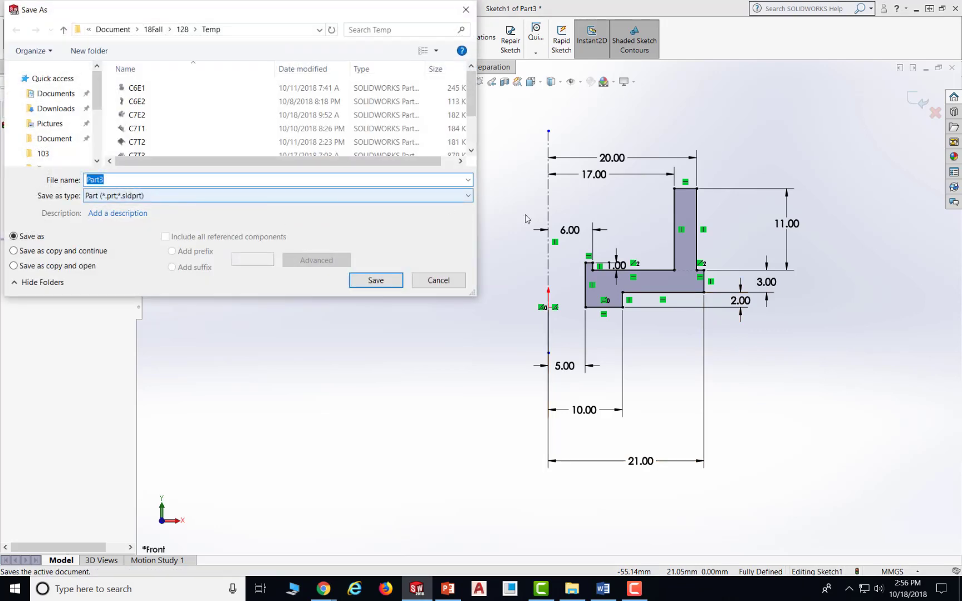
{"action": "key", "text": "F9"}
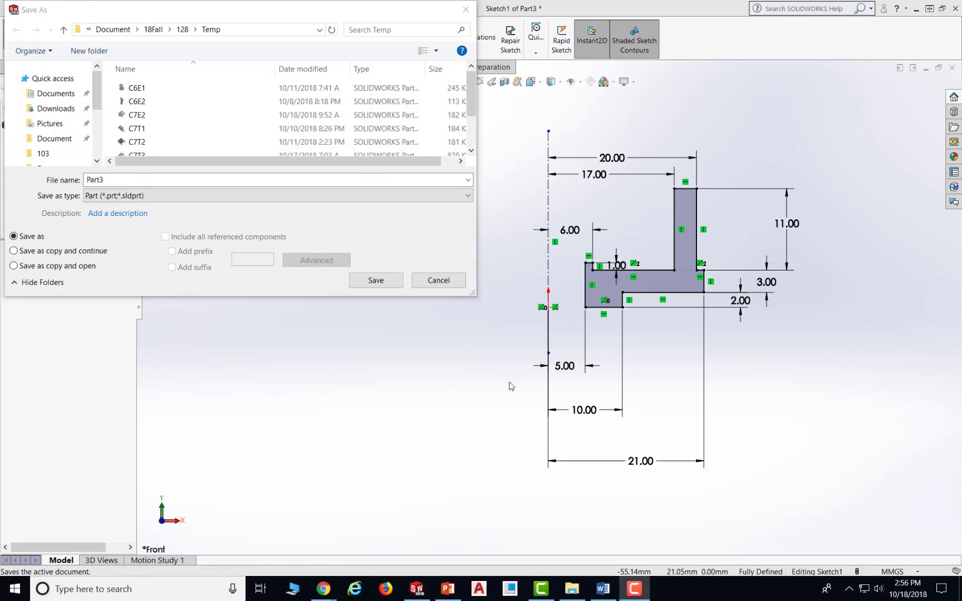
{"action": "left_click", "coordinate": [137, 142]}
{"action": "double_click", "coordinate": [92, 181]}
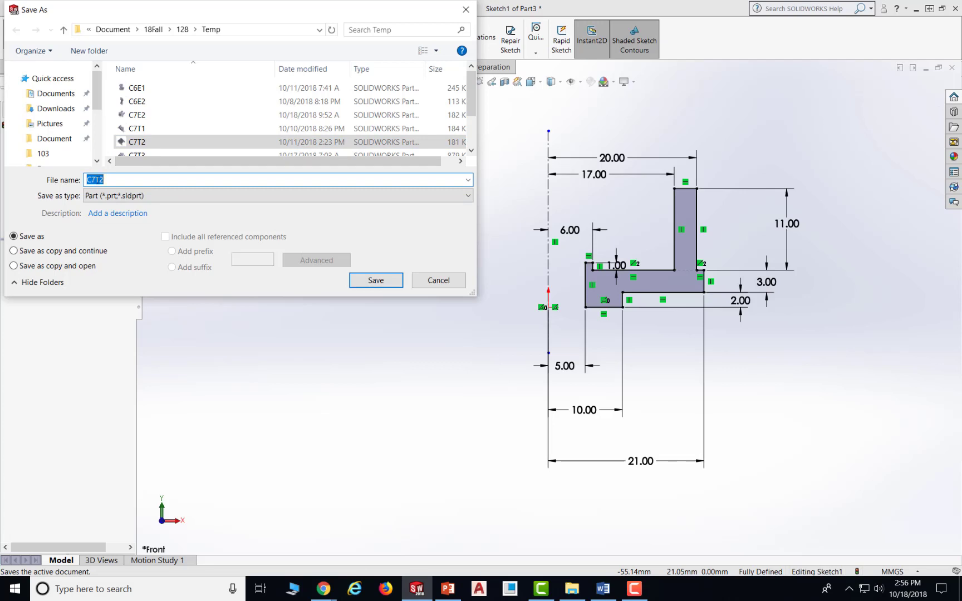
{"action": "left_click", "coordinate": [101, 179]}
{"action": "key", "text": "BackSpace"}
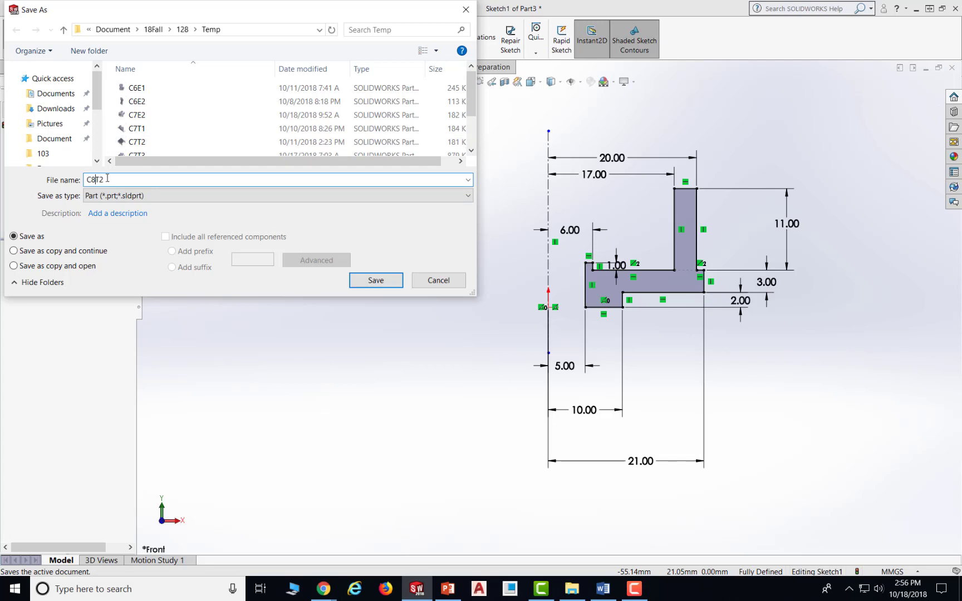
{"action": "left_click", "coordinate": [355, 277]}
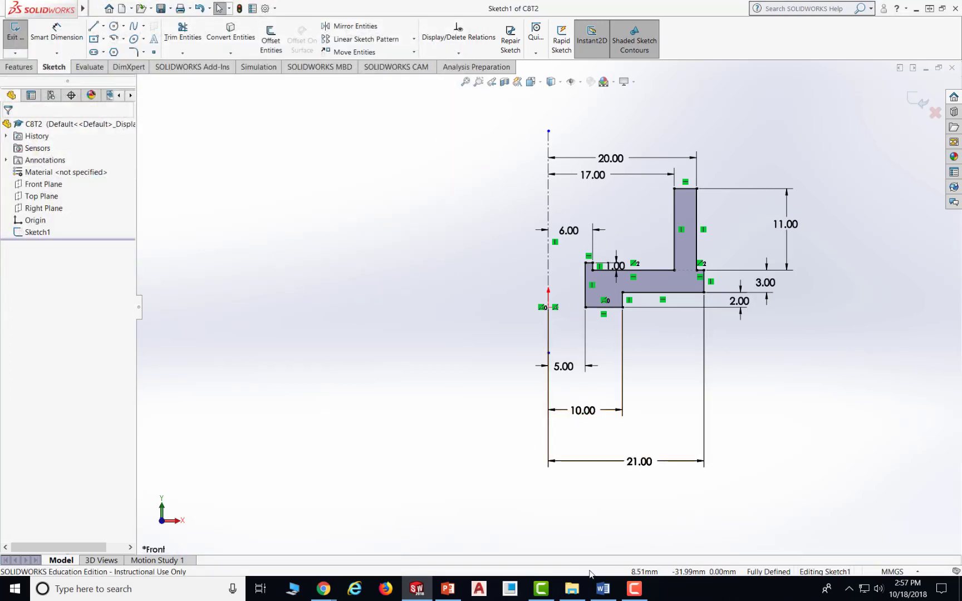
Check the PowerPoint slides for the base feature's sketch and the second feature's instructions, then return to SOLIDWORKS
{"action": "left_click", "coordinate": [448, 589]}
{"action": "scroll", "coordinate": [630, 380], "scroll_direction": "down", "scroll_amount": 1}
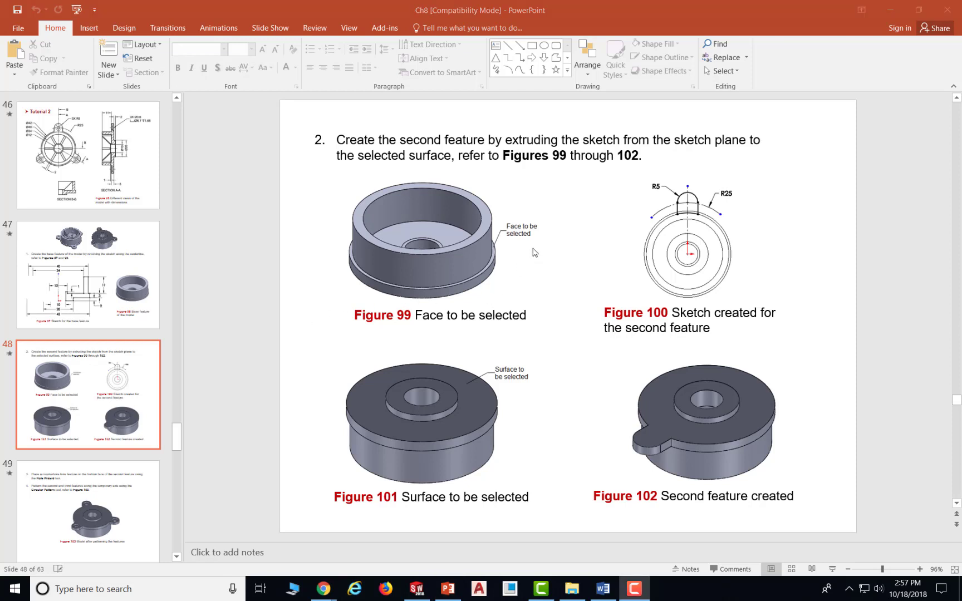
{"action": "scroll", "coordinate": [533, 252], "scroll_direction": "up", "scroll_amount": 1}
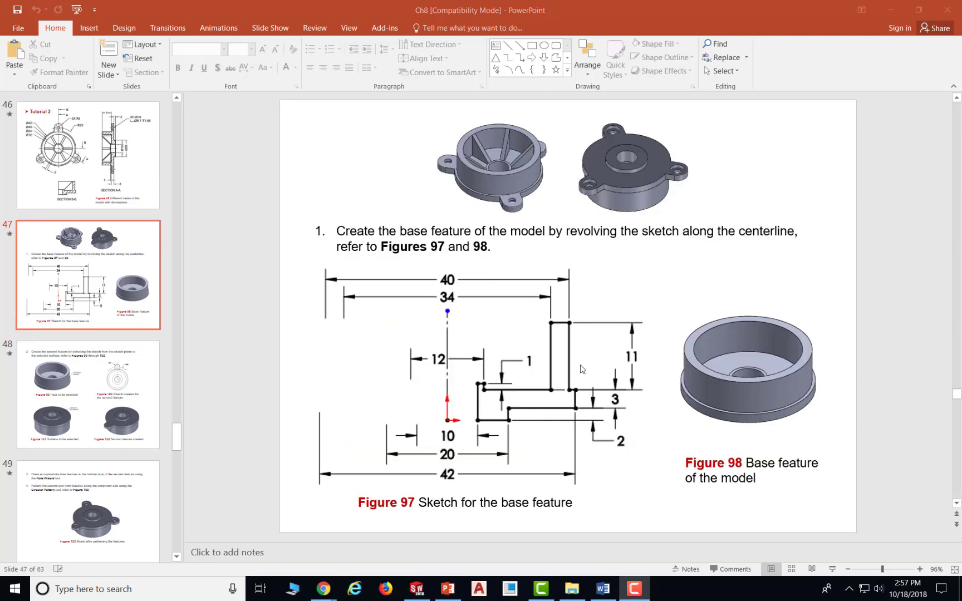
{"action": "scroll", "coordinate": [628, 328], "scroll_direction": "down", "scroll_amount": 1}
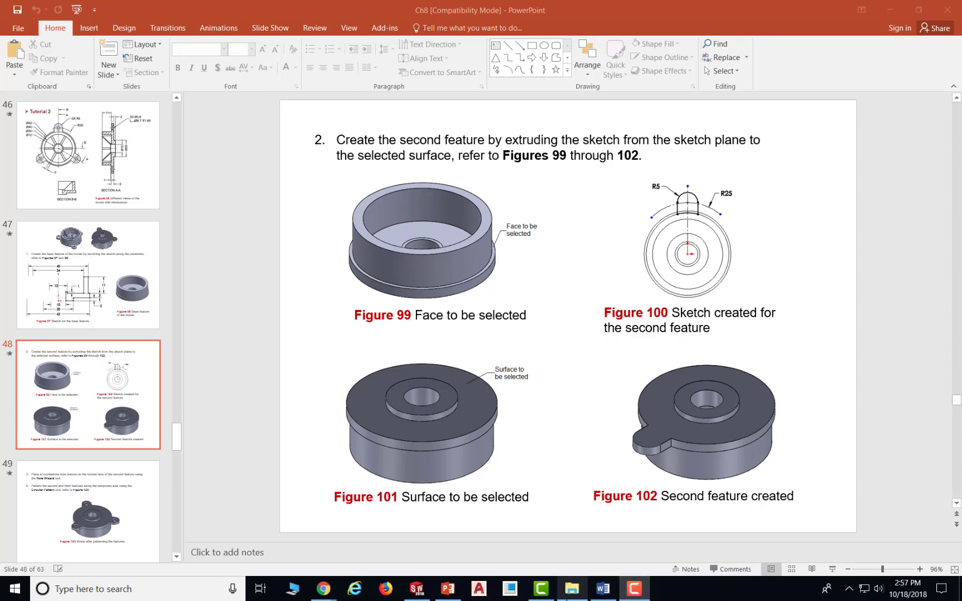
{"action": "left_click", "coordinate": [454, 595]}
{"action": "left_click", "coordinate": [416, 588]}
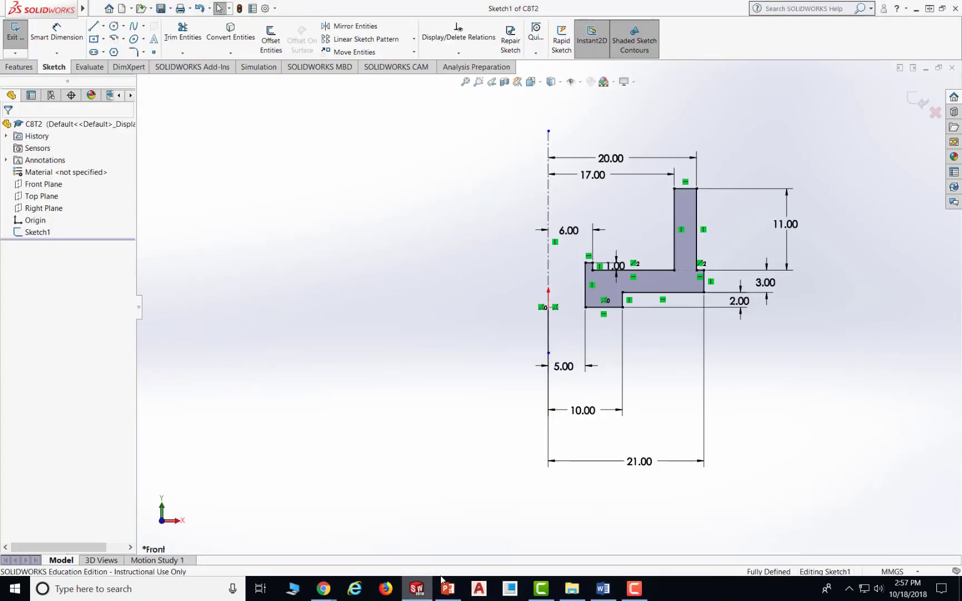
Revolve the profile sketch 360 degrees about the centerline as a solid base and save the part
{"action": "left_click", "coordinate": [11, 70]}
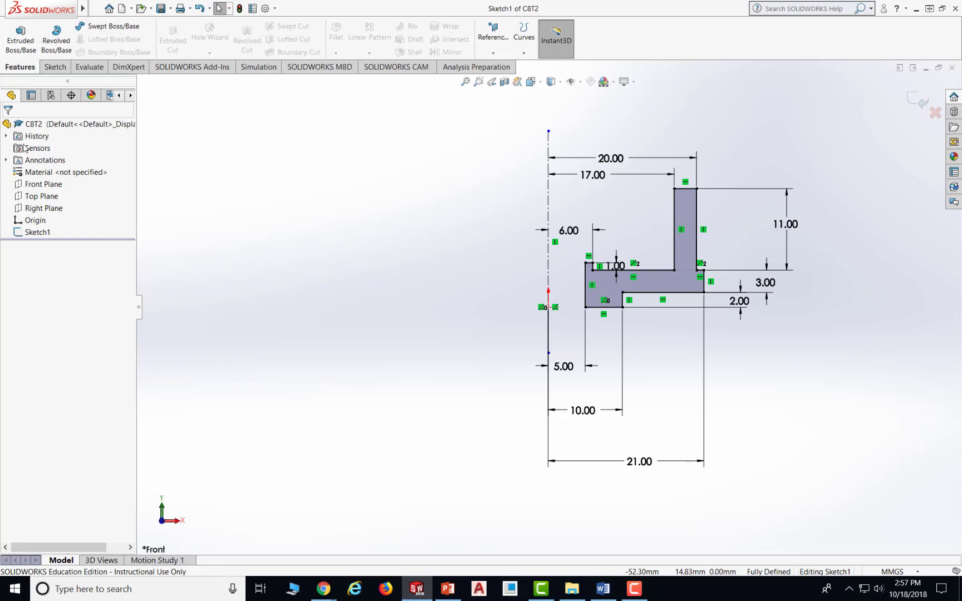
{"action": "left_click", "coordinate": [36, 232]}
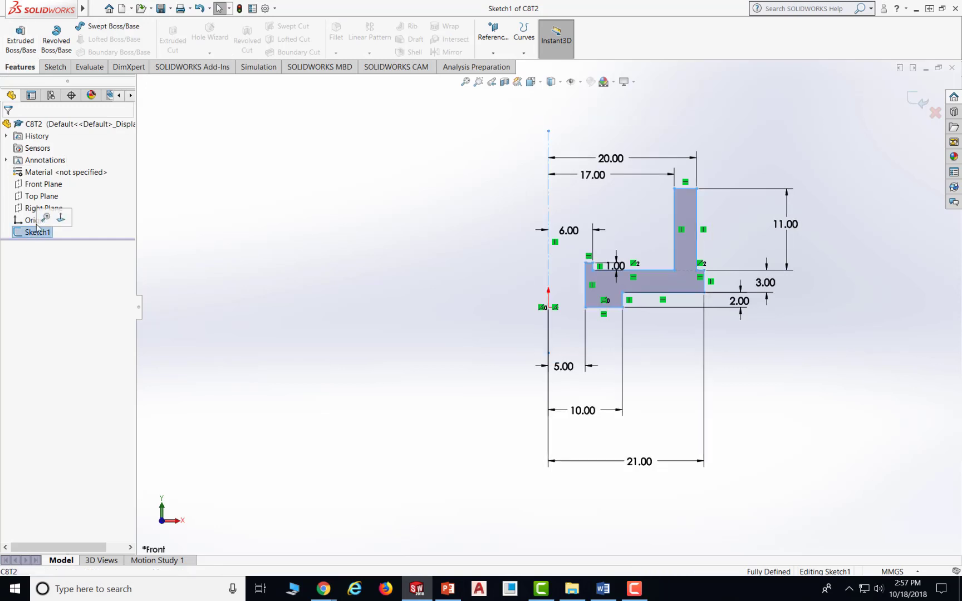
{"action": "left_click", "coordinate": [56, 37]}
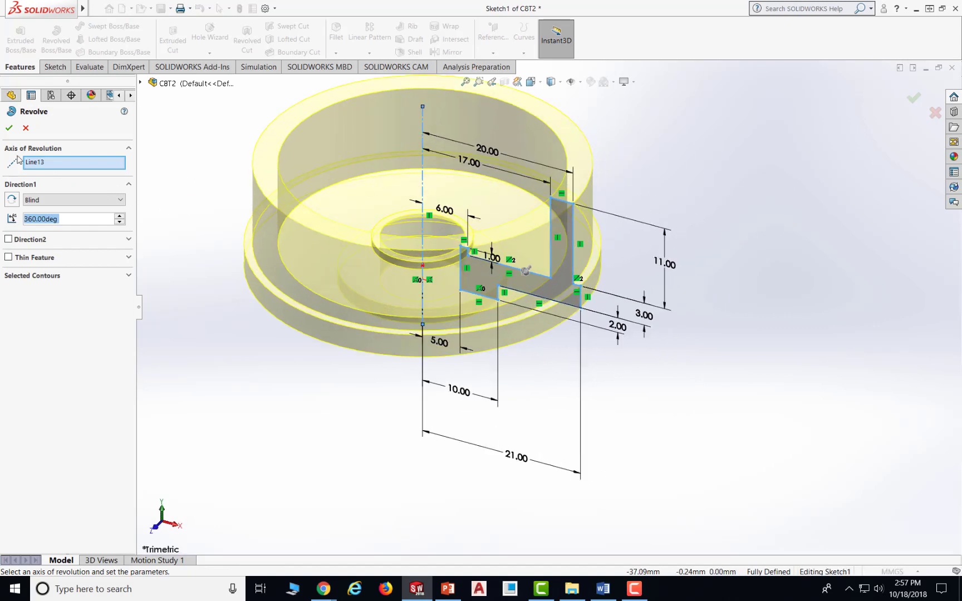
{"action": "left_click", "coordinate": [9, 127]}
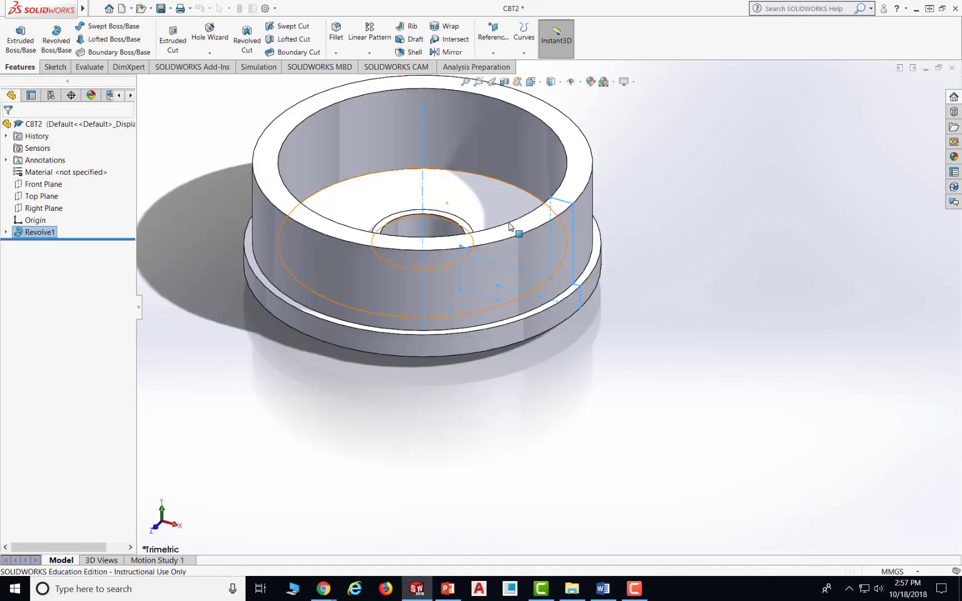
{"action": "left_click", "coordinate": [676, 289]}
{"action": "left_click", "coordinate": [162, 9]}
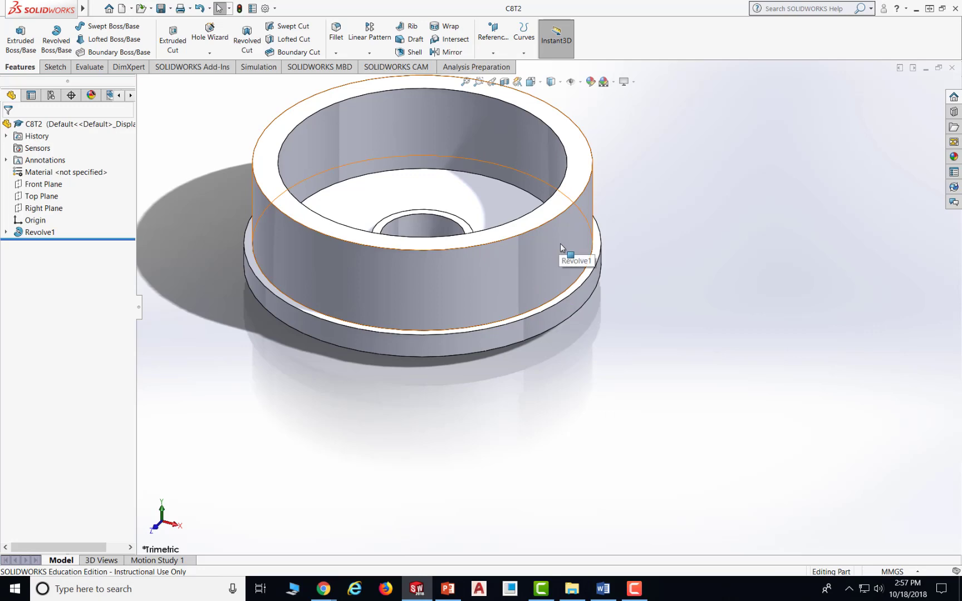
Start a new sketch on the flange's outer ring-shaped underside face, using the Bottom view orientation
{"action": "middle_click_drag", "start_coordinate": [552, 281], "coordinate": [541, 146]}
{"action": "key", "text": "Escape"}
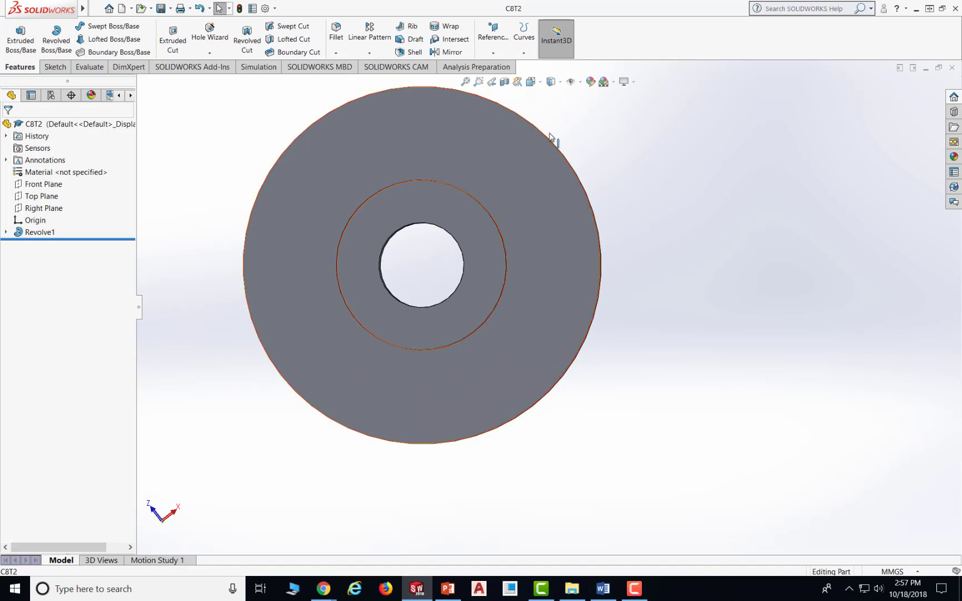
{"action": "left_click", "coordinate": [560, 81]}
{"action": "left_click", "coordinate": [540, 85]}
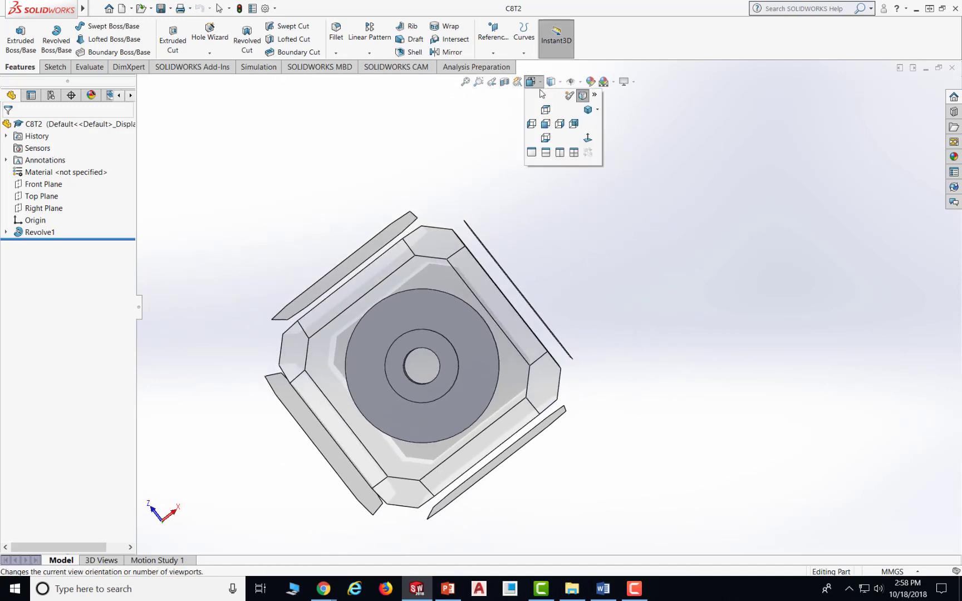
{"action": "left_click", "coordinate": [548, 140]}
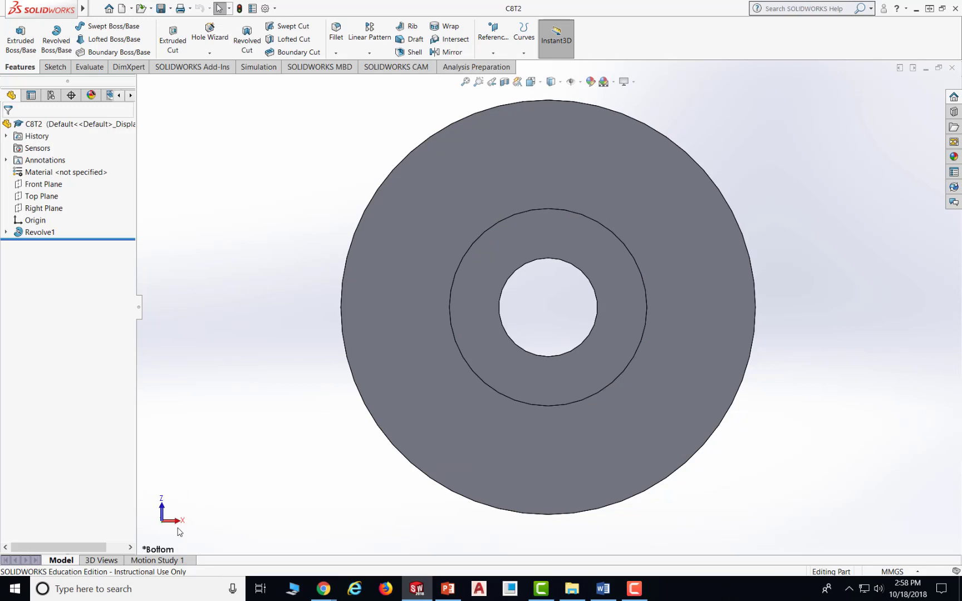
{"action": "left_click", "coordinate": [448, 588]}
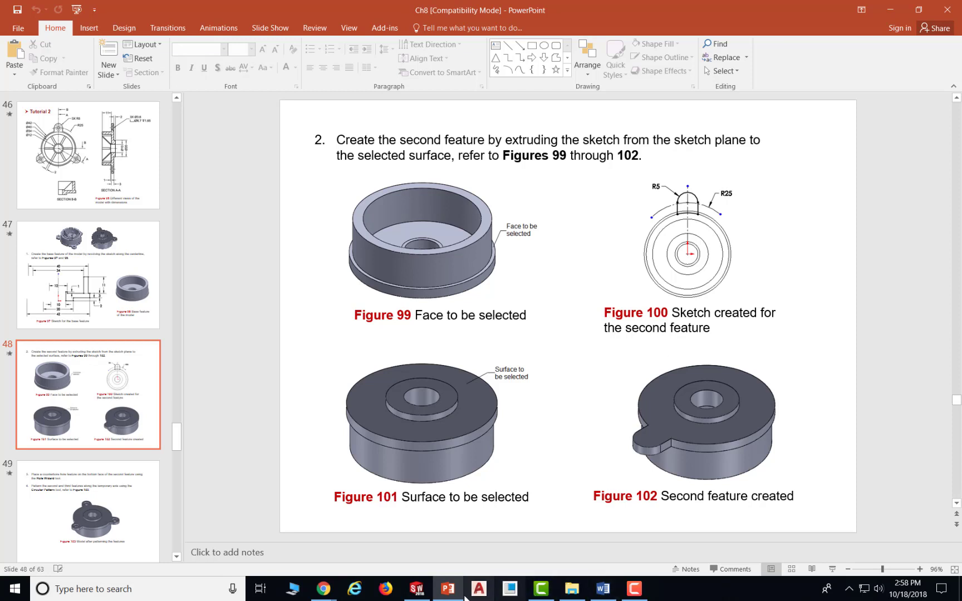
{"action": "left_click", "coordinate": [418, 590]}
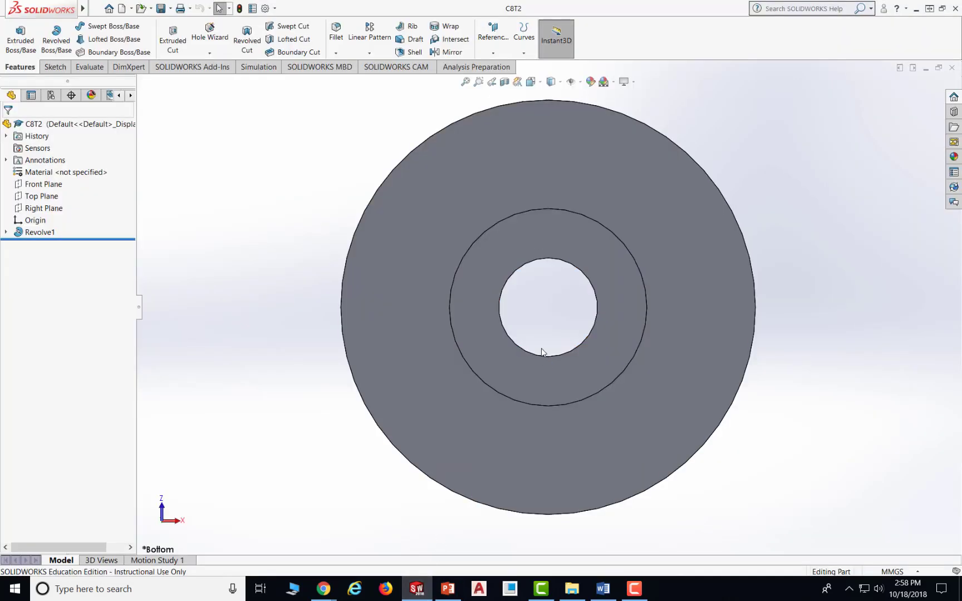
{"action": "scroll", "coordinate": [576, 166], "scroll_direction": "up", "scroll_amount": 2}
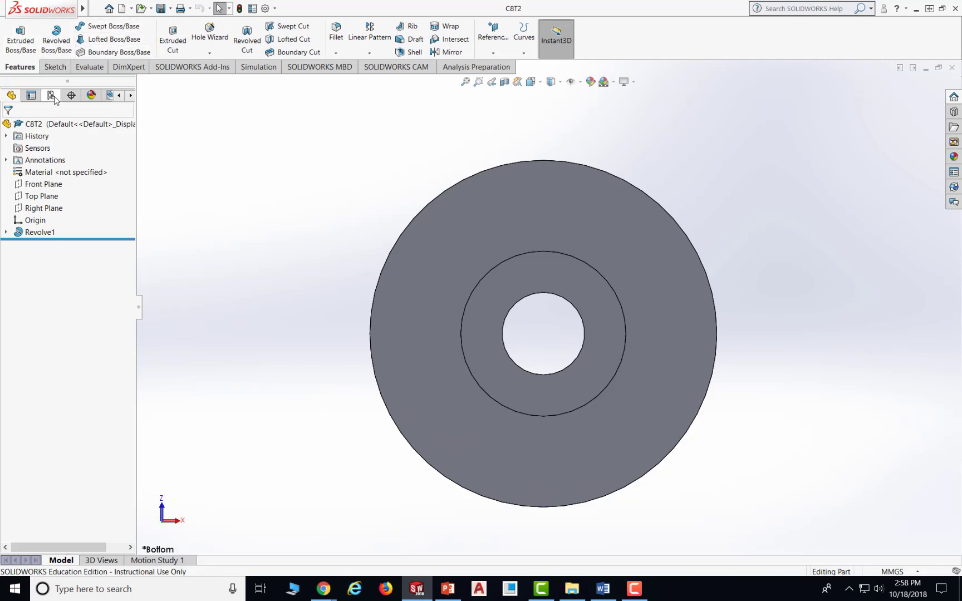
{"action": "left_click", "coordinate": [55, 67]}
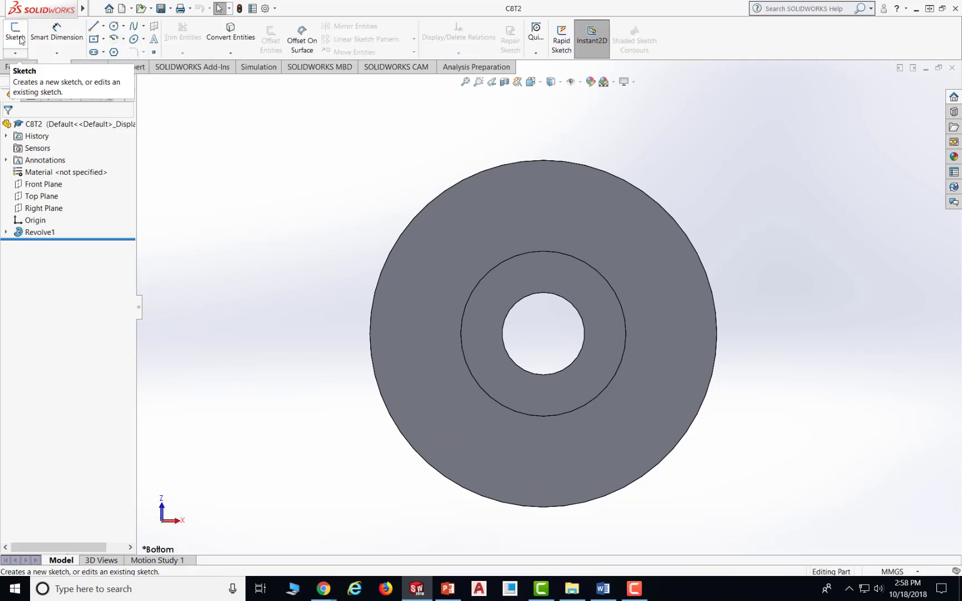
{"action": "left_click", "coordinate": [20, 41]}
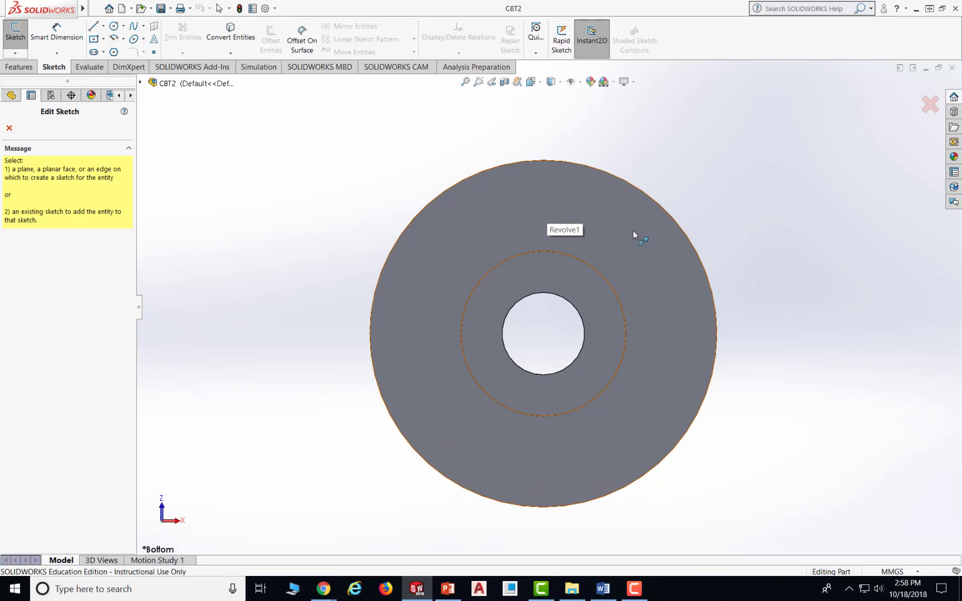
{"action": "left_click", "coordinate": [606, 213]}
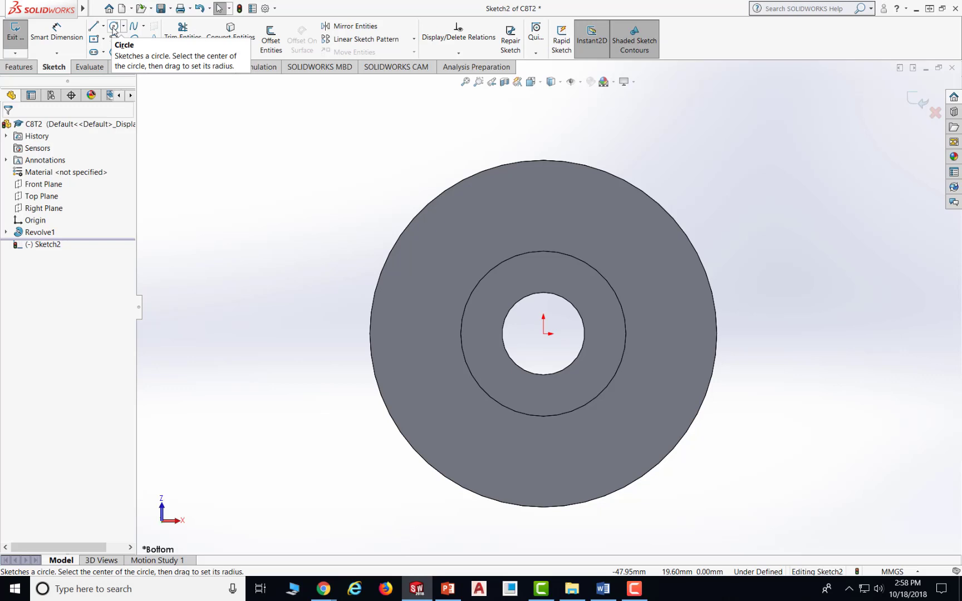
Sketch a circle centered on the origin with a radius of about 19.4 mm on the underside face
{"action": "left_click", "coordinate": [113, 27]}
{"action": "left_click", "coordinate": [544, 334]}
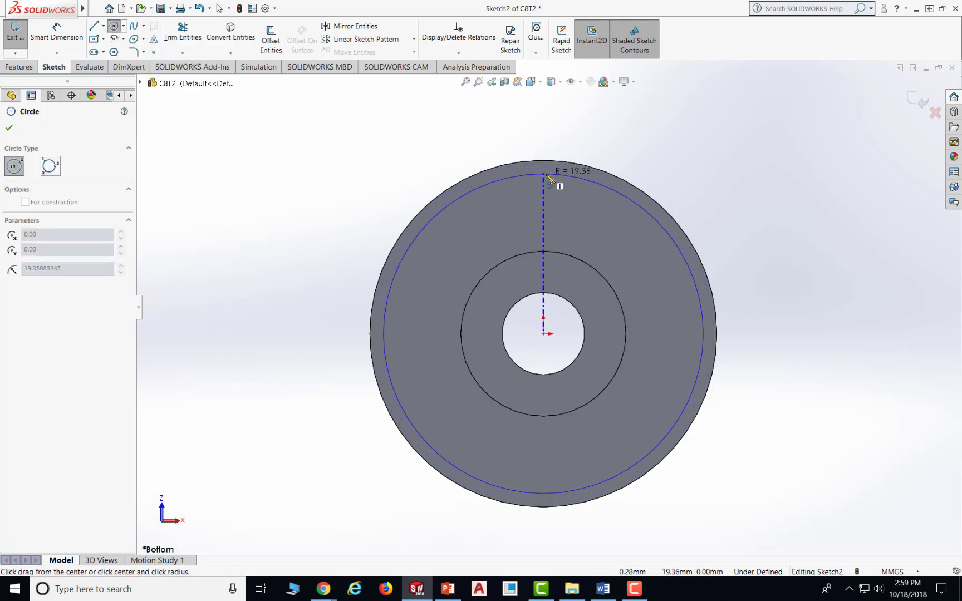
{"action": "left_click", "coordinate": [546, 175]}
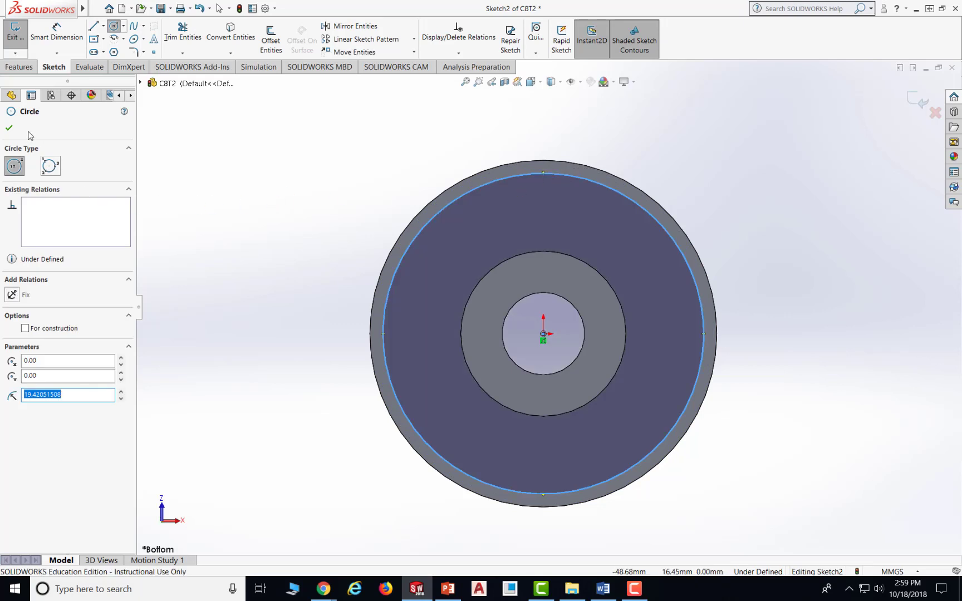
{"action": "left_click", "coordinate": [9, 130]}
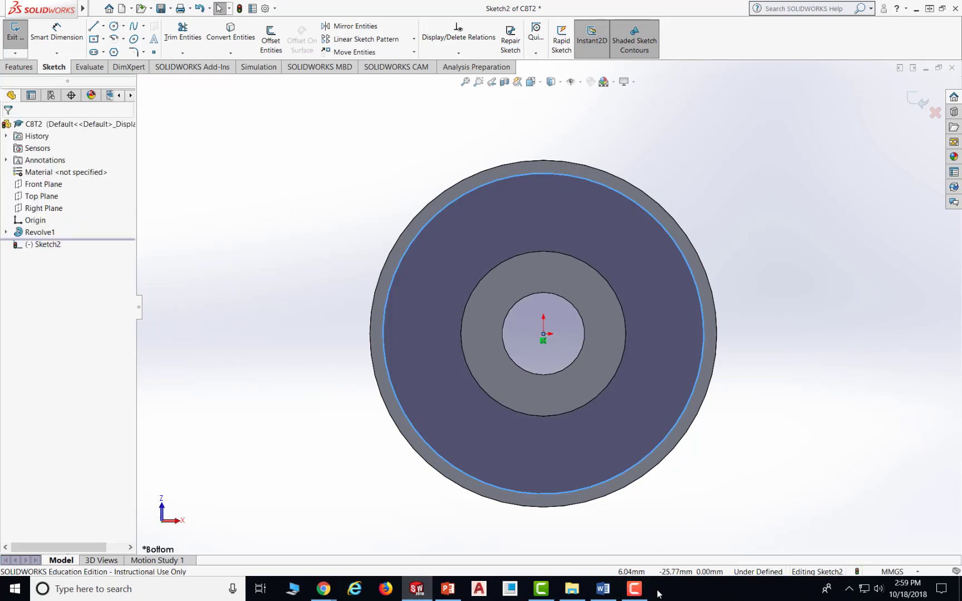
Check the PowerPoint slides for the second feature's sketch and the base profile's dimensions, then return to SOLIDWORKS
{"action": "left_click", "coordinate": [447, 591]}
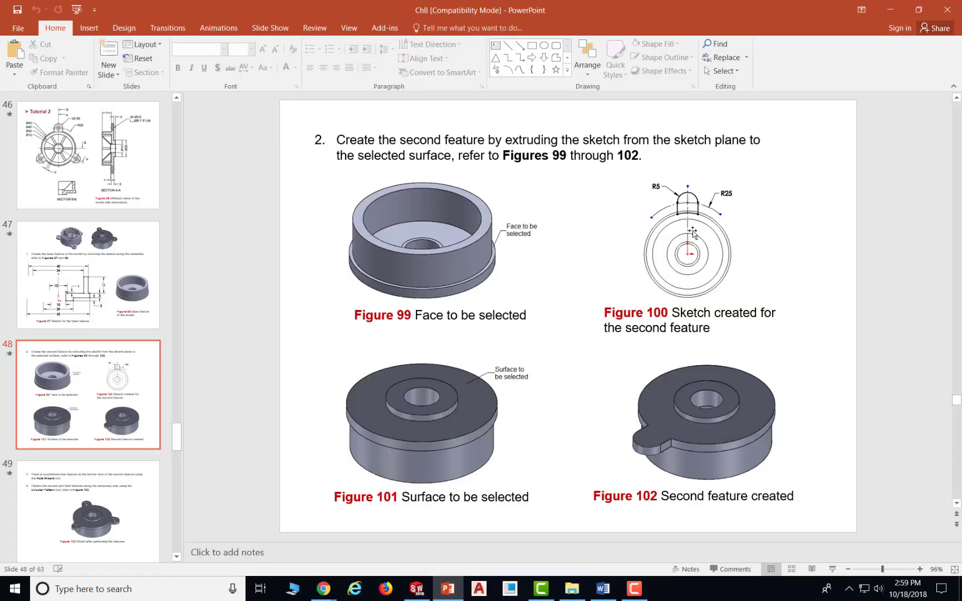
{"action": "scroll", "coordinate": [672, 222], "scroll_direction": "up", "scroll_amount": 1}
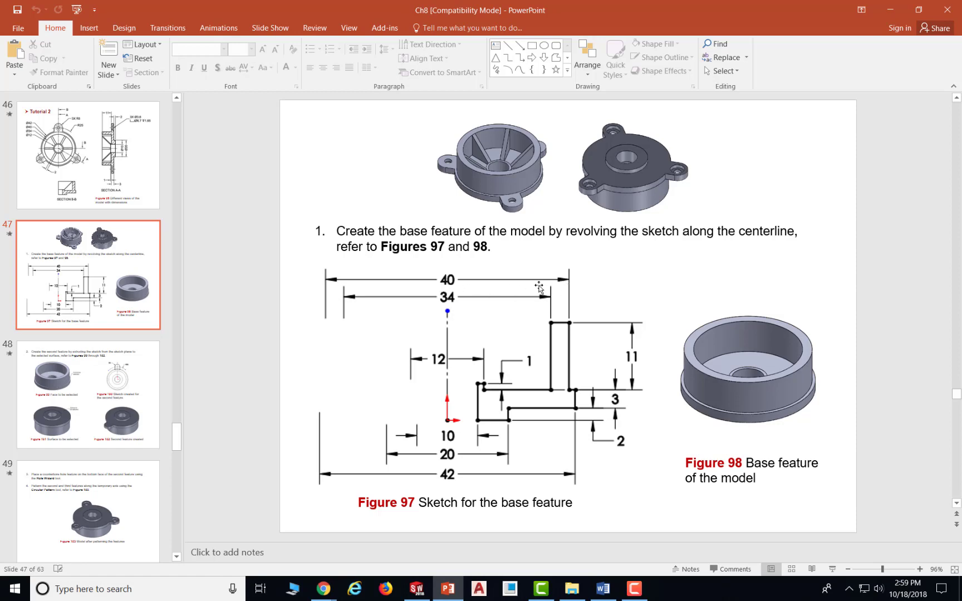
{"action": "mouse_move", "coordinate": [616, 599]}
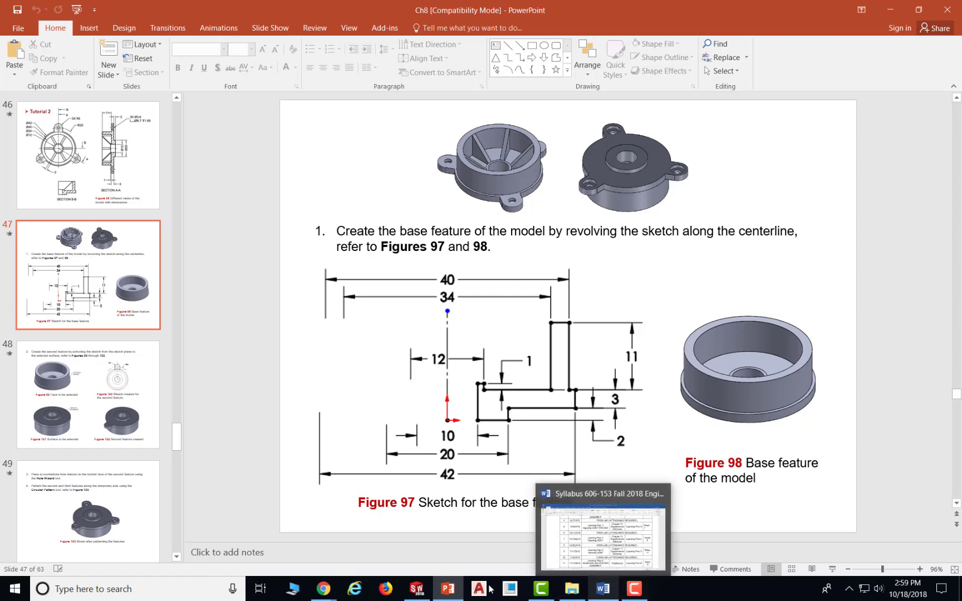
{"action": "left_click", "coordinate": [416, 589]}
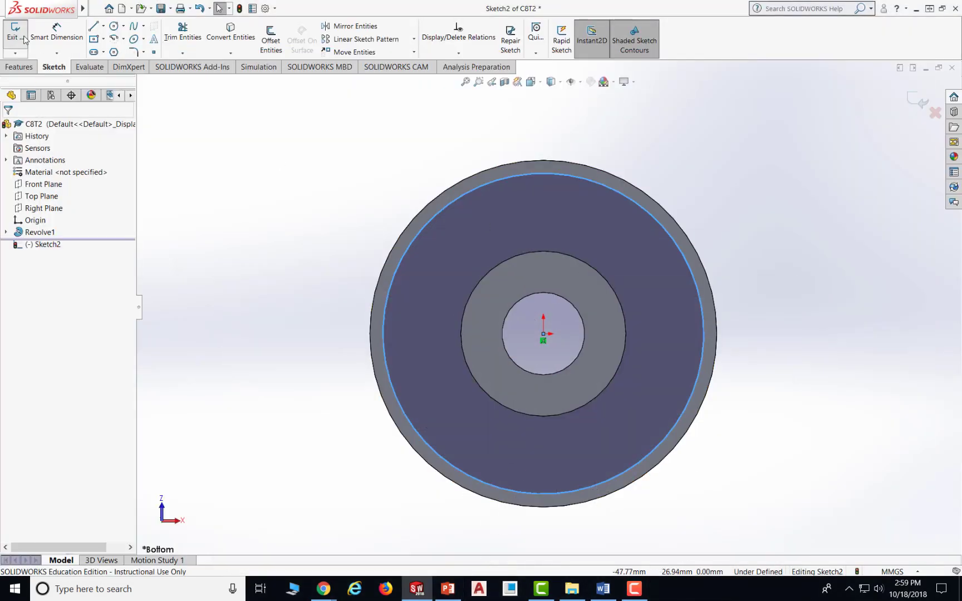
Dimension the origin-centered sketch circle with a diameter of 40 mm
{"action": "left_click", "coordinate": [57, 33]}
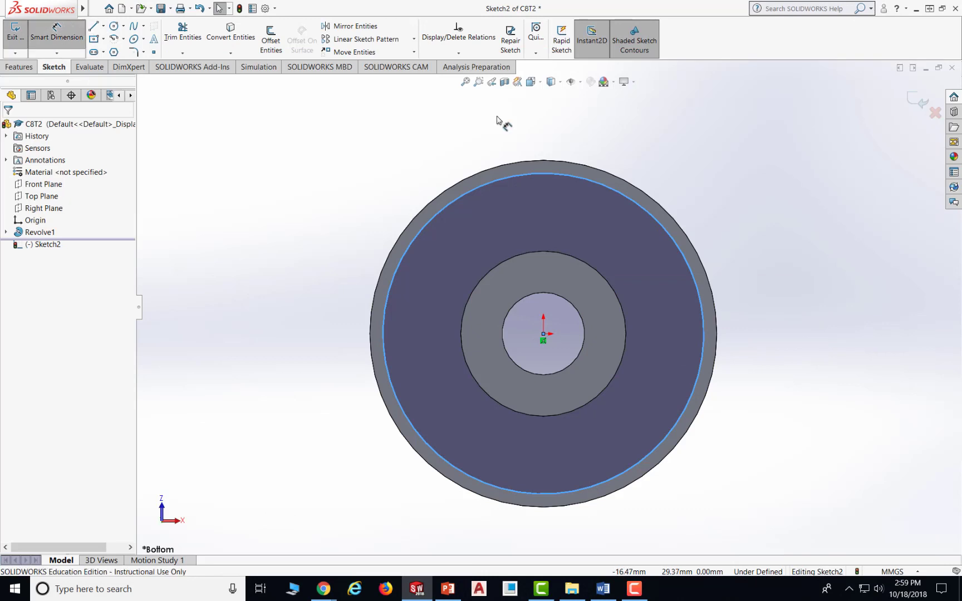
{"action": "left_click", "coordinate": [563, 174]}
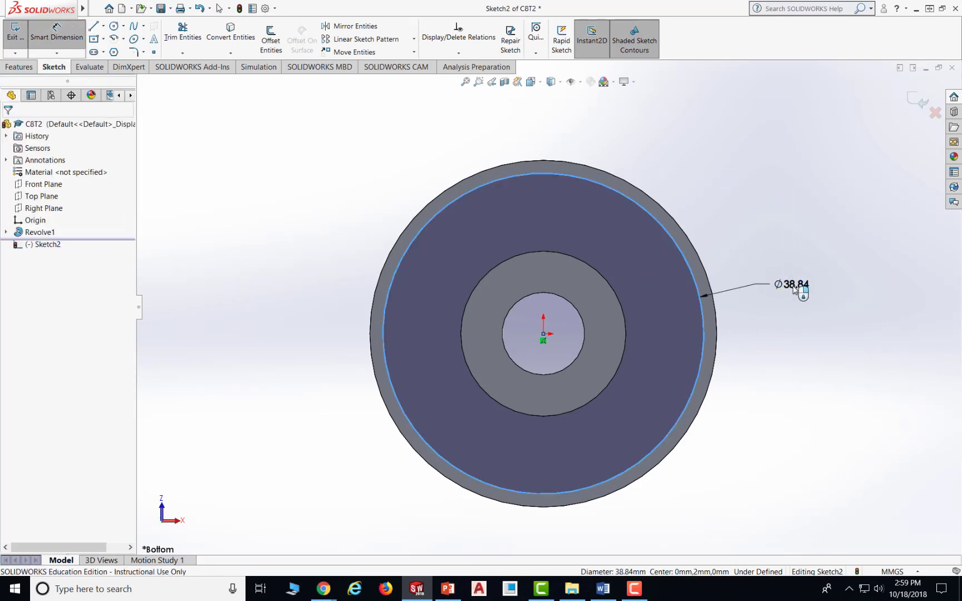
{"action": "left_click", "coordinate": [794, 290]}
{"action": "type", "text": "40"}
{"action": "key", "text": "Return"}
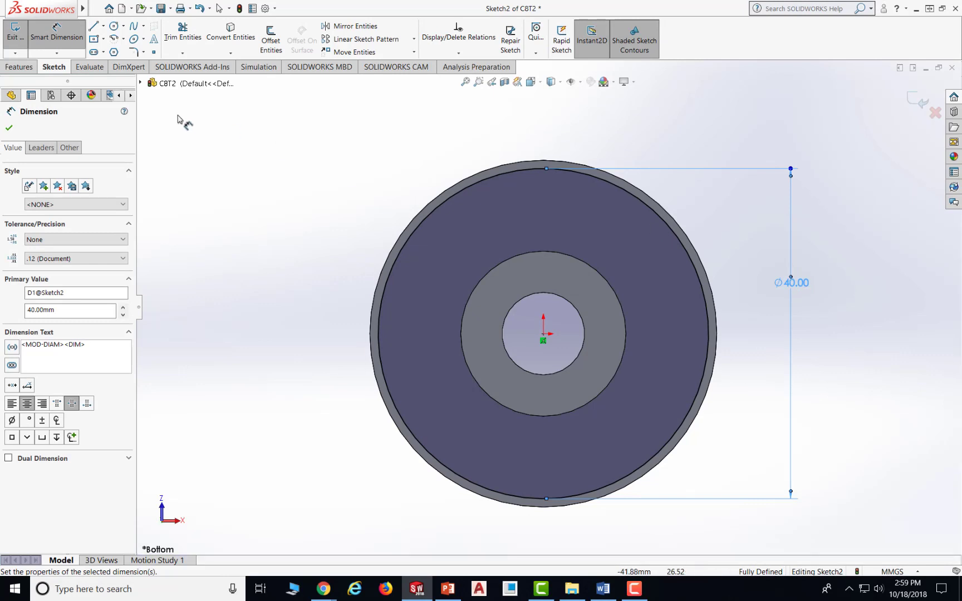
{"action": "left_click", "coordinate": [9, 129]}
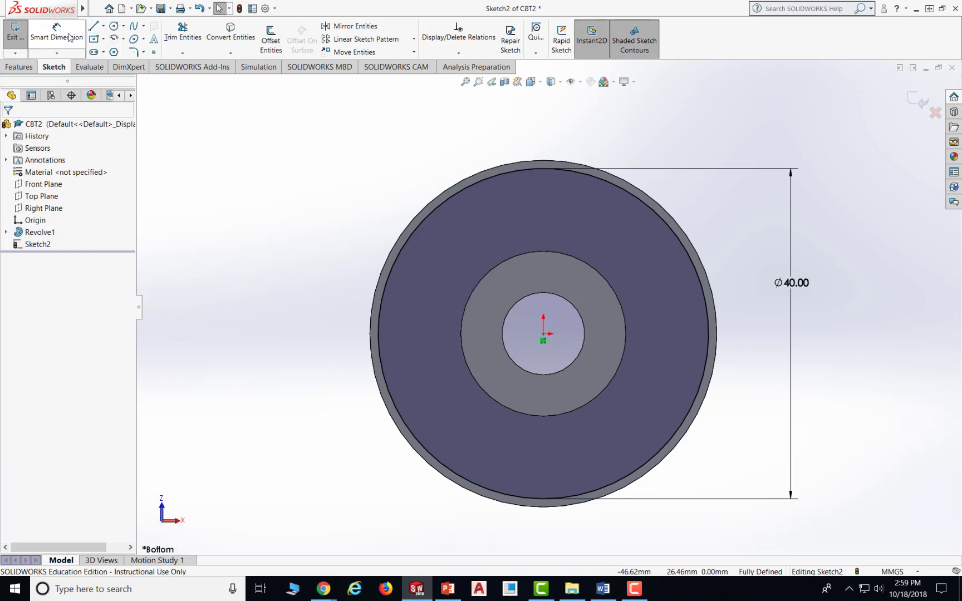
Sketch a vertical line about 4 mm long upward from the 40 mm circle's upper edge, slightly right of the origin
{"action": "left_click", "coordinate": [93, 25]}
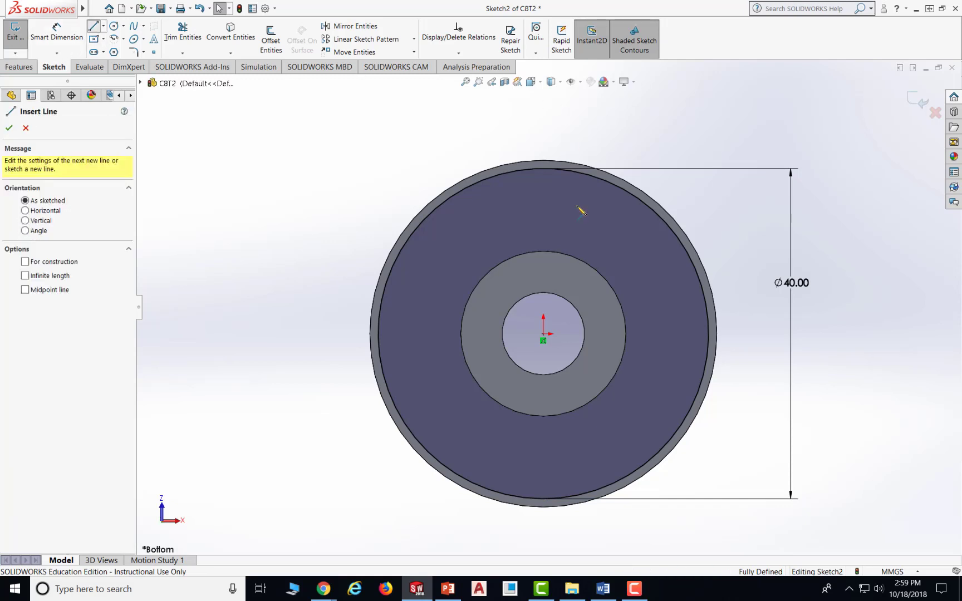
{"action": "left_click", "coordinate": [563, 169]}
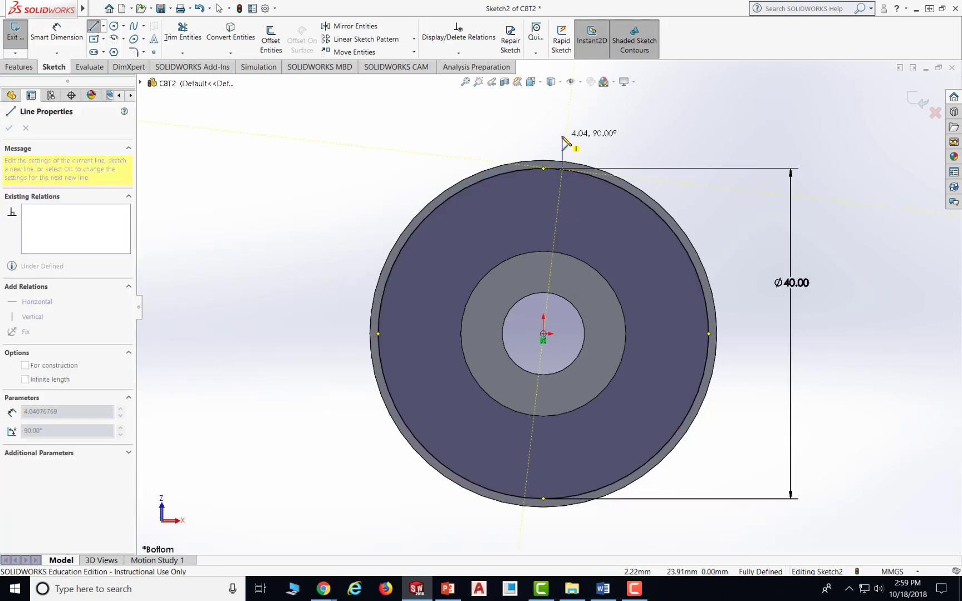
{"action": "left_click", "coordinate": [562, 133]}
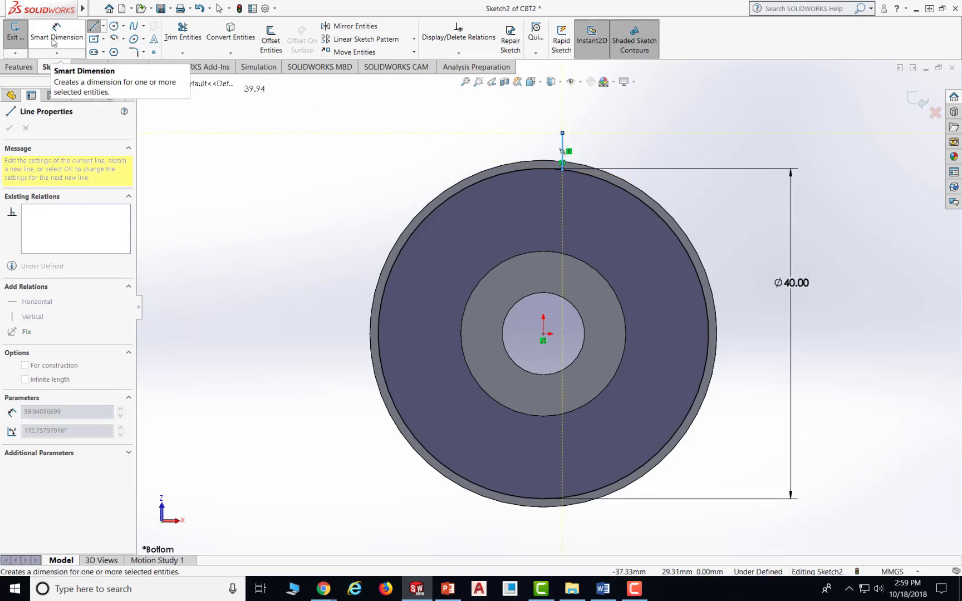
{"action": "left_click", "coordinate": [92, 26]}
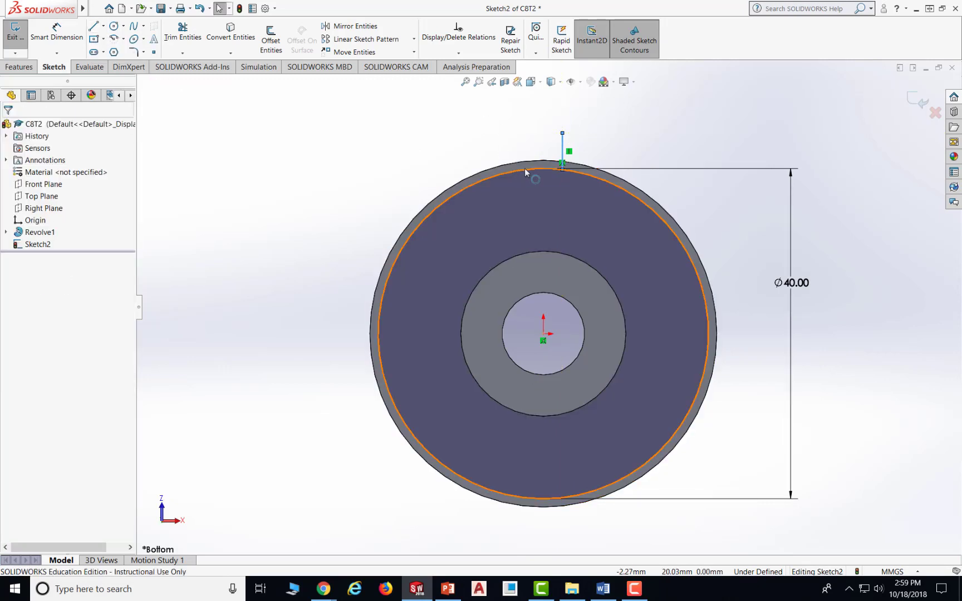
{"action": "key", "text": "l"}
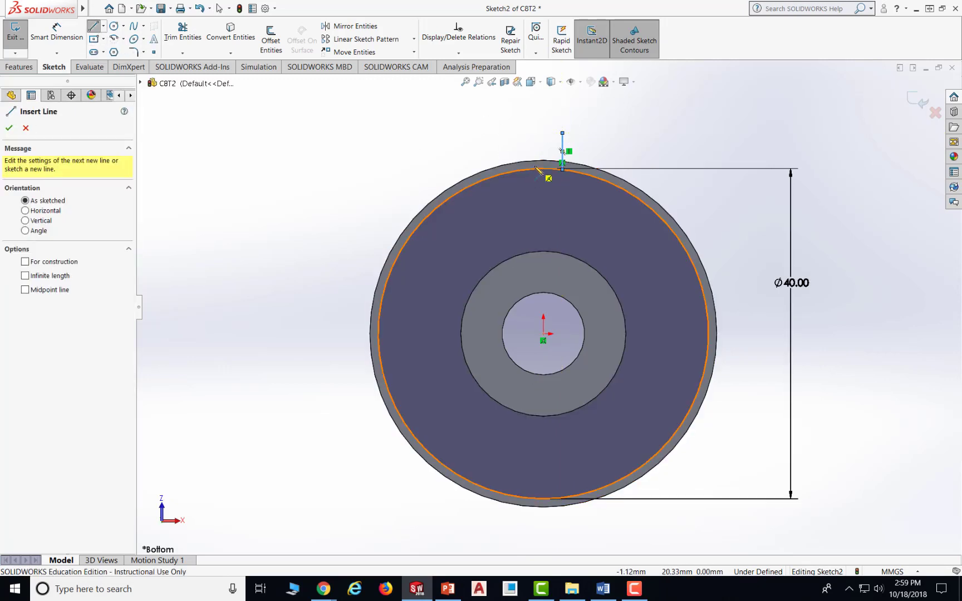
{"action": "left_click", "coordinate": [440, 206]}
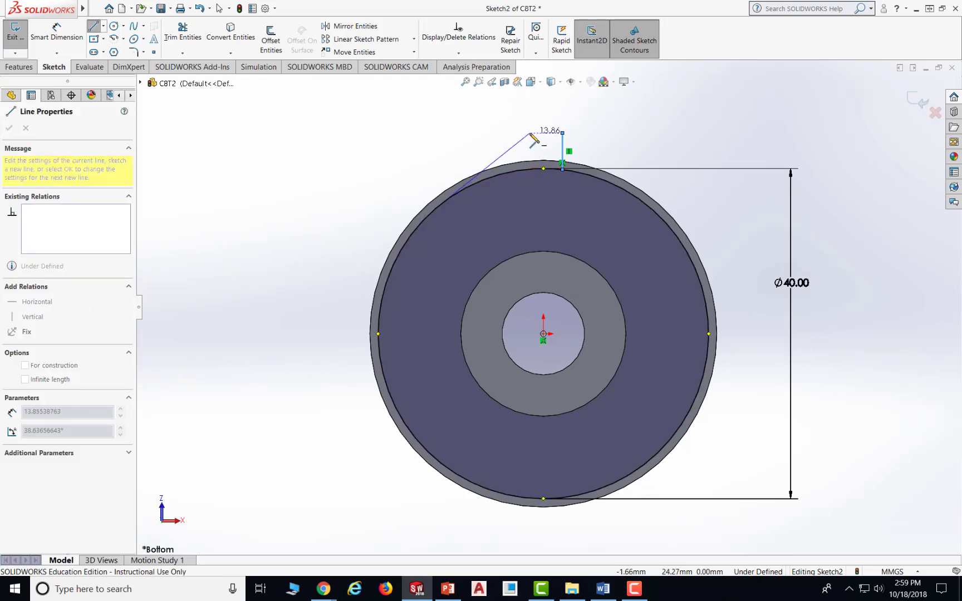
{"action": "key", "text": "Escape"}
Sketch a second vertical line about 4.5 mm long down to the 40 mm circle's upper edge, slightly left of the origin
{"action": "key", "text": "l"}
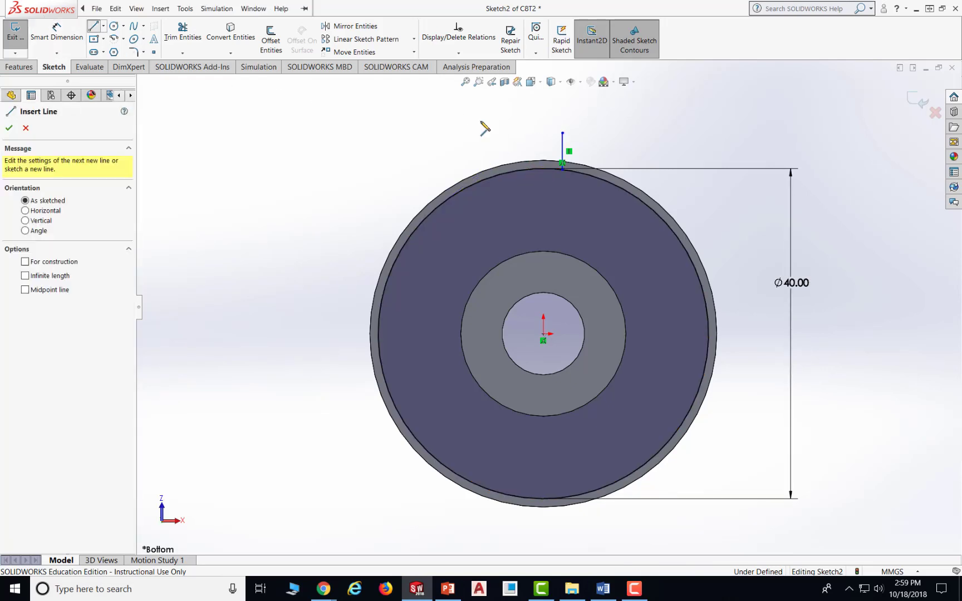
{"action": "left_click", "coordinate": [517, 134]}
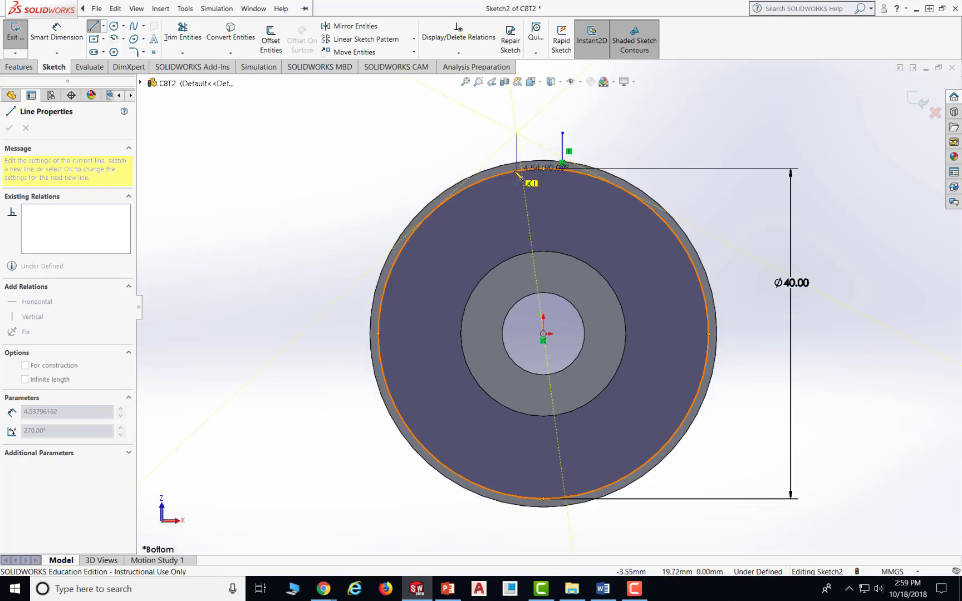
{"action": "double_click", "coordinate": [518, 174]}
{"action": "key", "text": "Escape"}
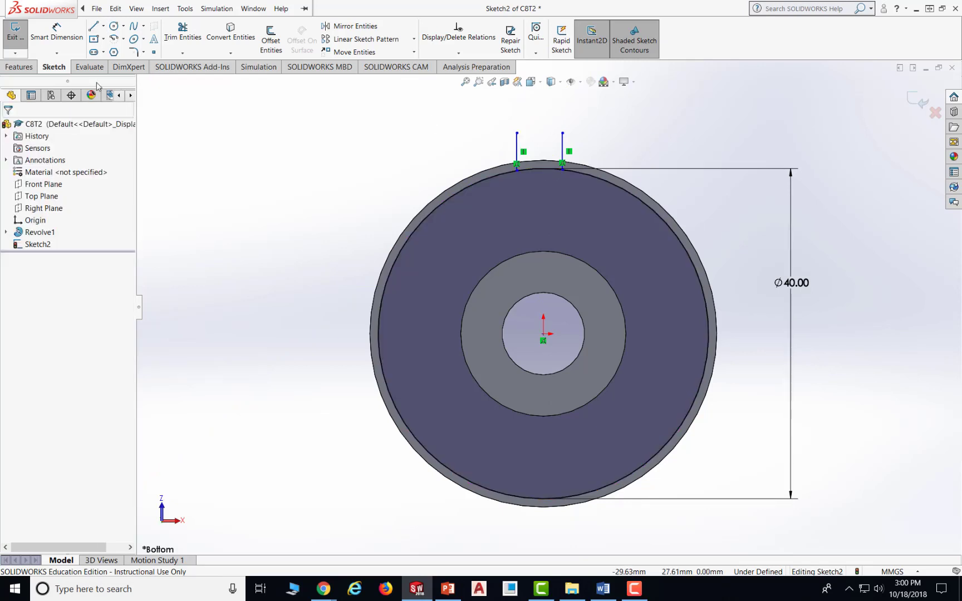
Sketch a circle of about 2.3 mm radius centered above the origin, passing through the right vertical line's upper endpoint
{"action": "left_click", "coordinate": [114, 26]}
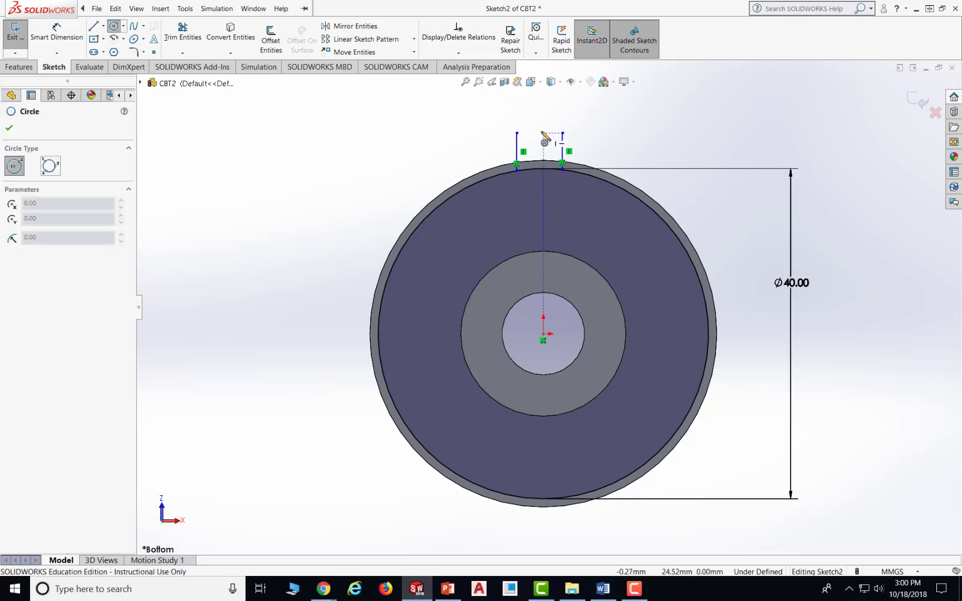
{"action": "left_click", "coordinate": [543, 132]}
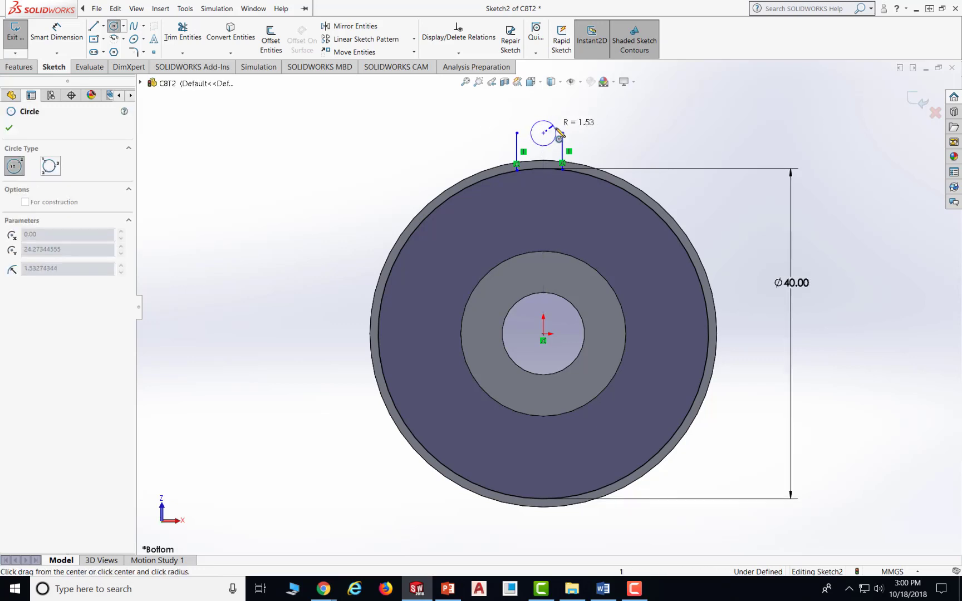
{"action": "left_click", "coordinate": [561, 133]}
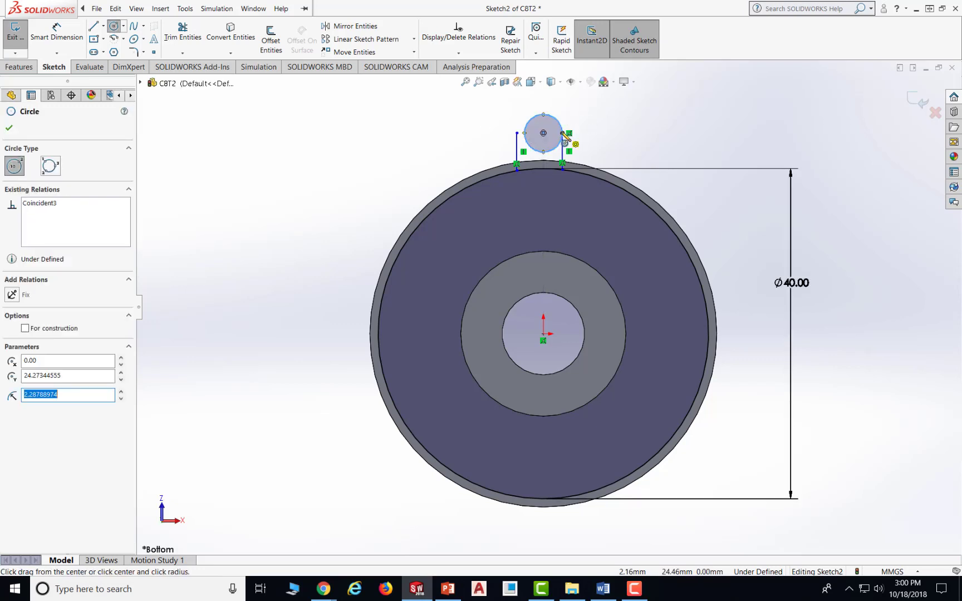
{"action": "left_click", "coordinate": [9, 130]}
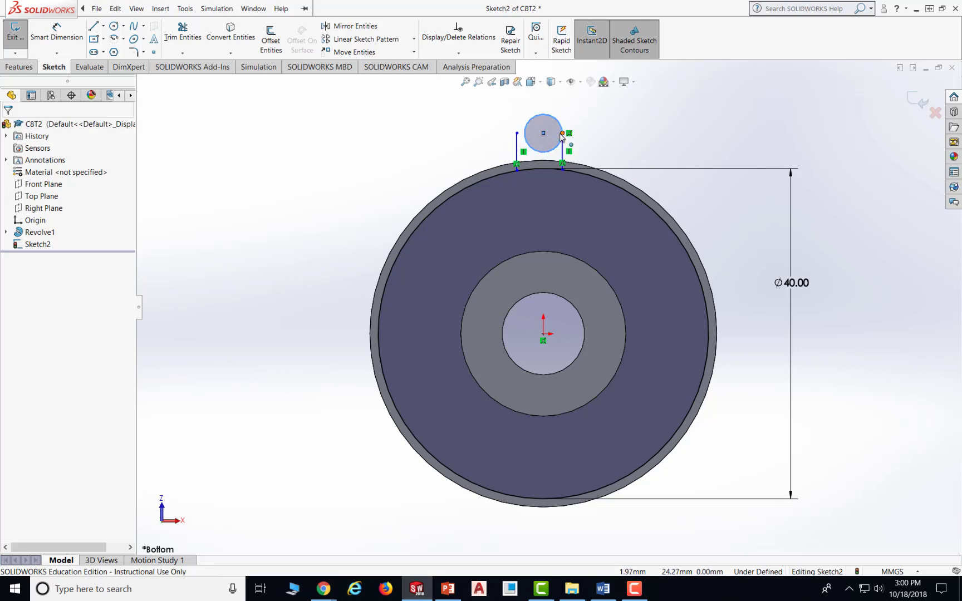
Add a Tangent relation between the small circle and the right vertical line
{"action": "scroll", "coordinate": [564, 92], "scroll_direction": "down", "scroll_amount": 2}
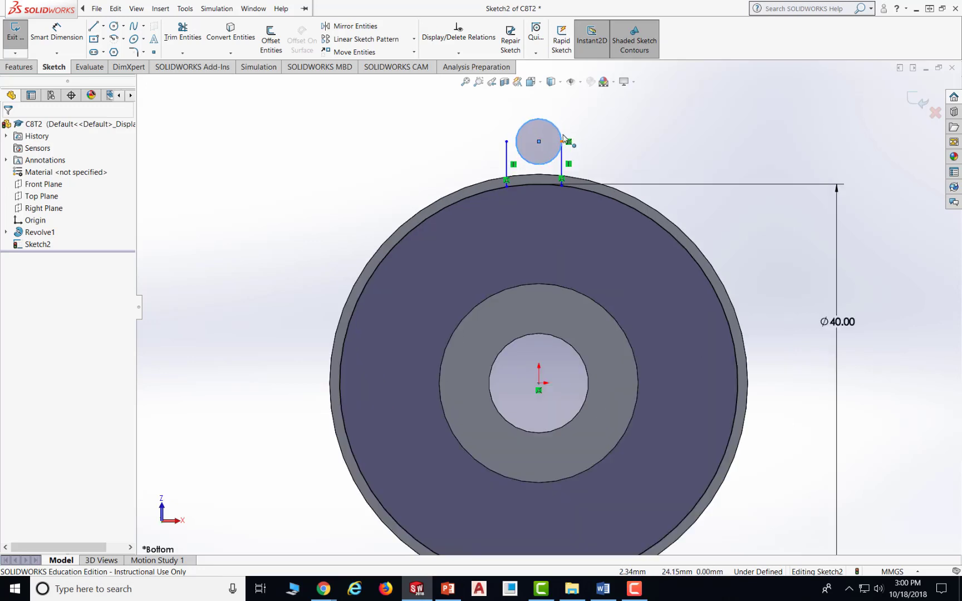
{"action": "left_click", "coordinate": [459, 53]}
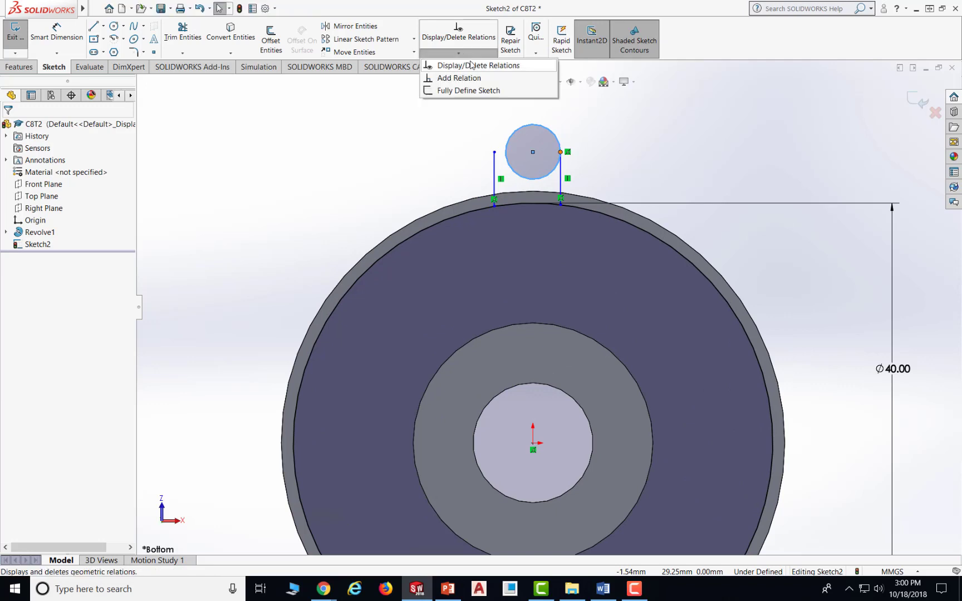
{"action": "left_click", "coordinate": [466, 80]}
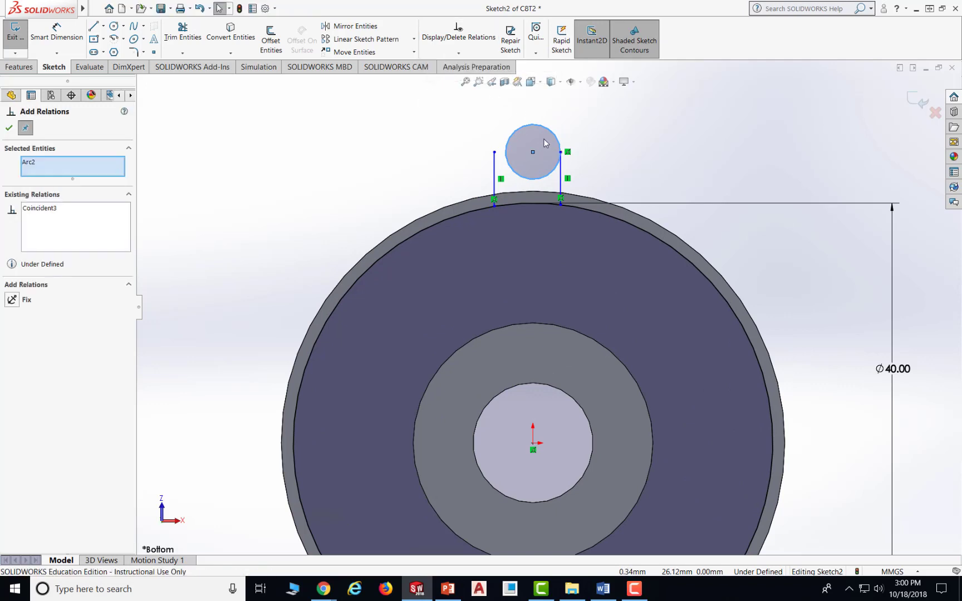
{"action": "left_click", "coordinate": [561, 171]}
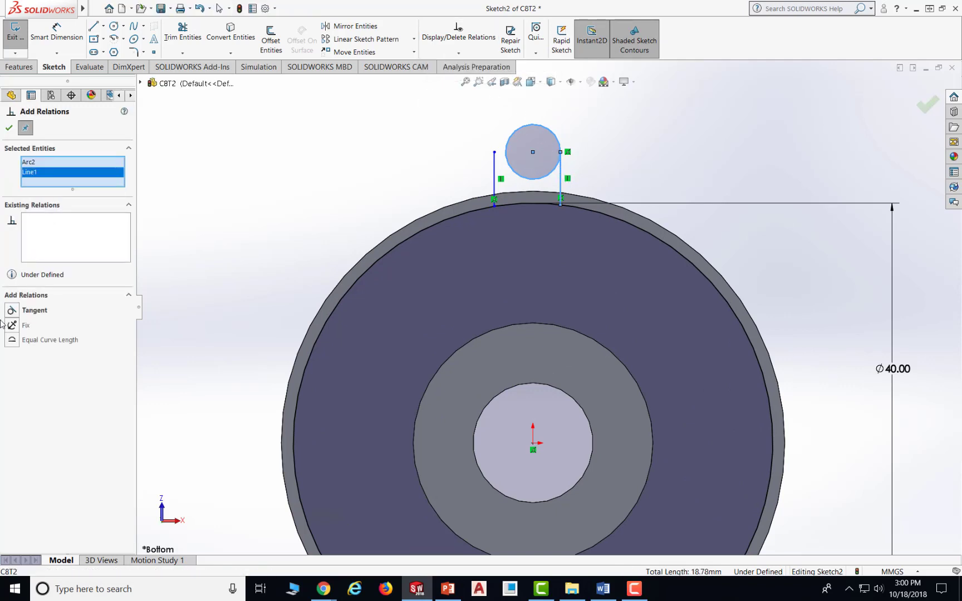
{"action": "left_click", "coordinate": [12, 311]}
{"action": "left_click", "coordinate": [9, 128]}
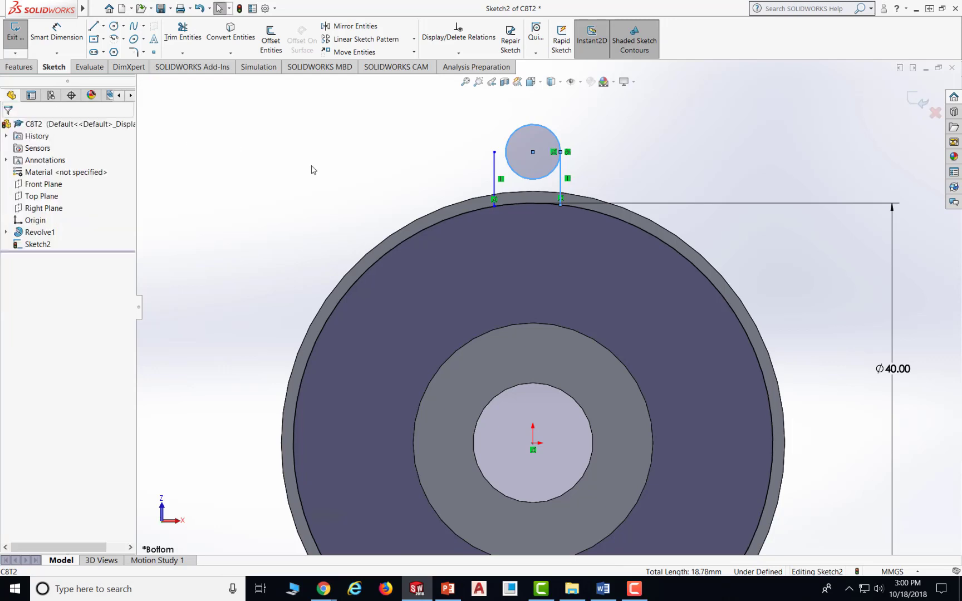
Add a Tangent relation between the small circle and the left vertical line
{"action": "left_click", "coordinate": [458, 53]}
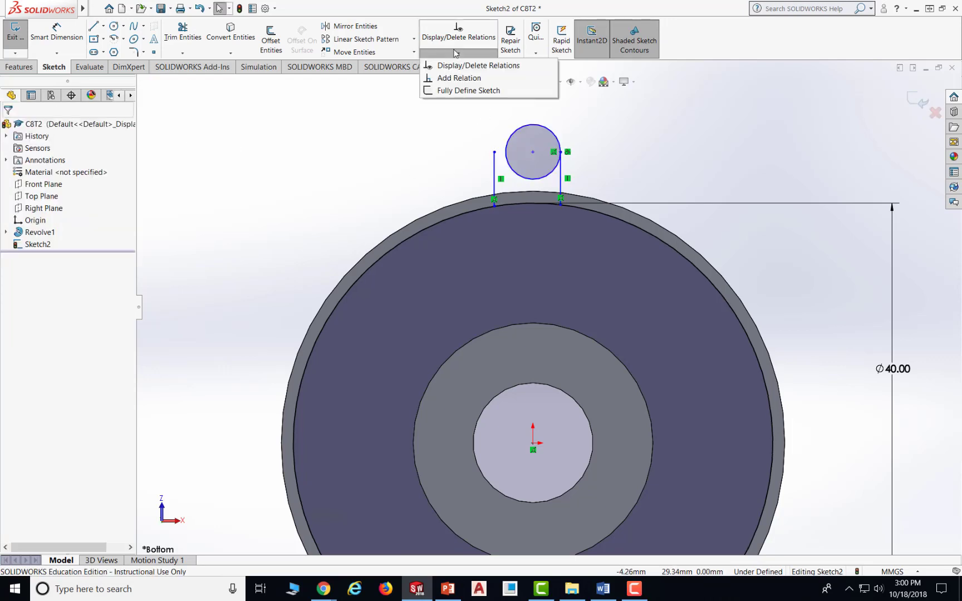
{"action": "left_click", "coordinate": [454, 80]}
{"action": "left_click", "coordinate": [494, 171]}
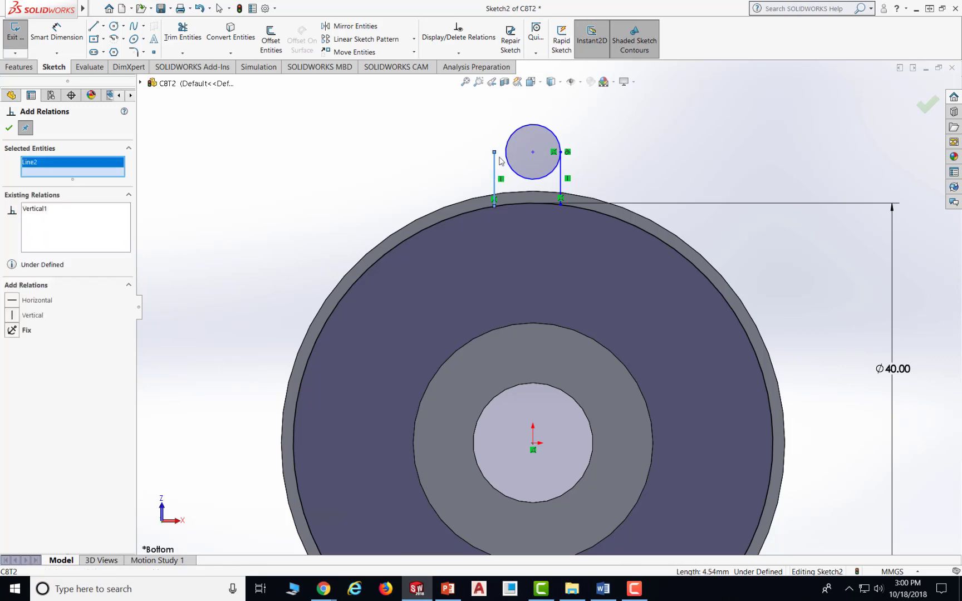
{"action": "left_click", "coordinate": [508, 163]}
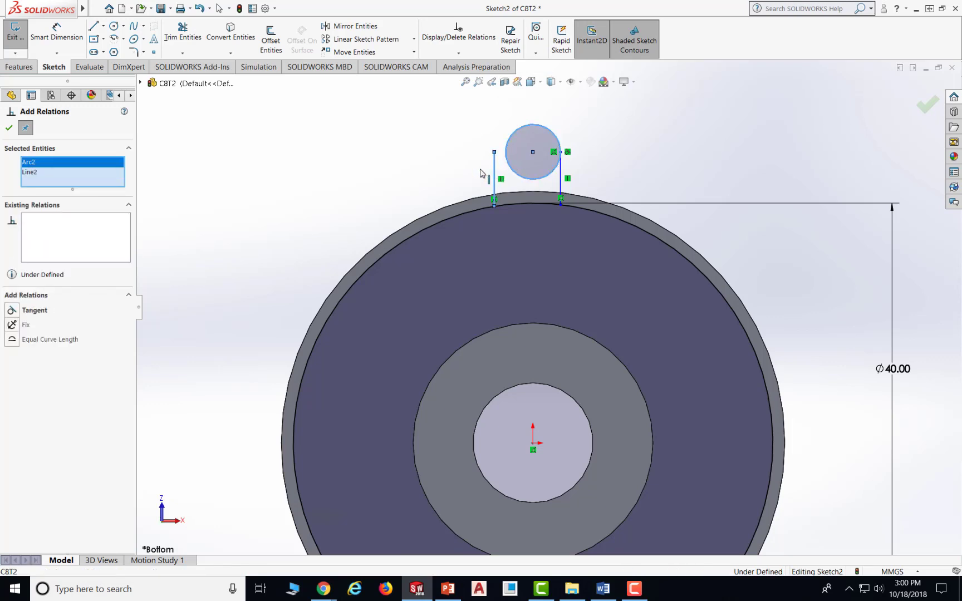
{"action": "left_click", "coordinate": [13, 311]}
{"action": "left_click", "coordinate": [8, 130]}
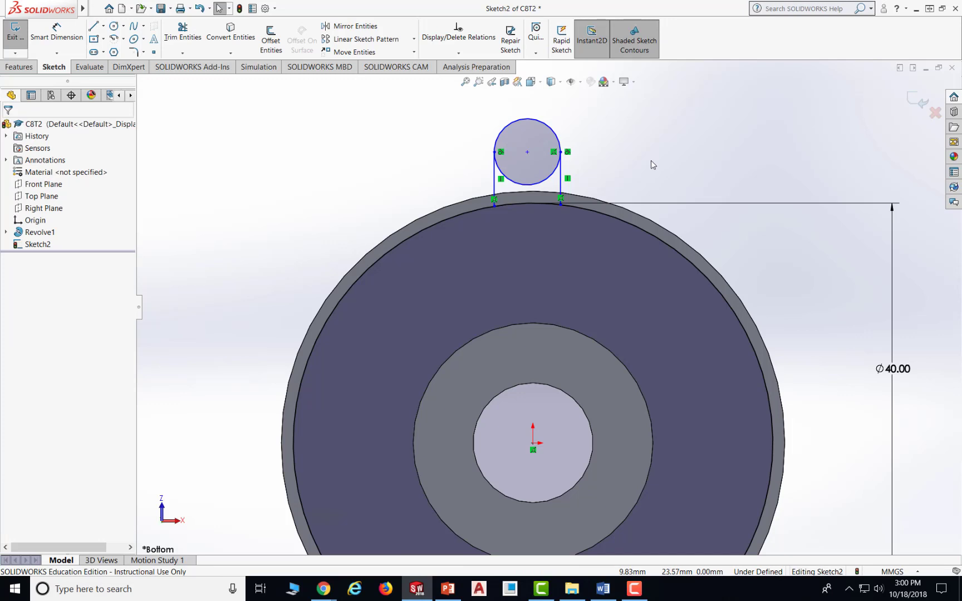
Dimension the small upper circle with a diameter of 10 mm
{"action": "left_click", "coordinate": [58, 34]}
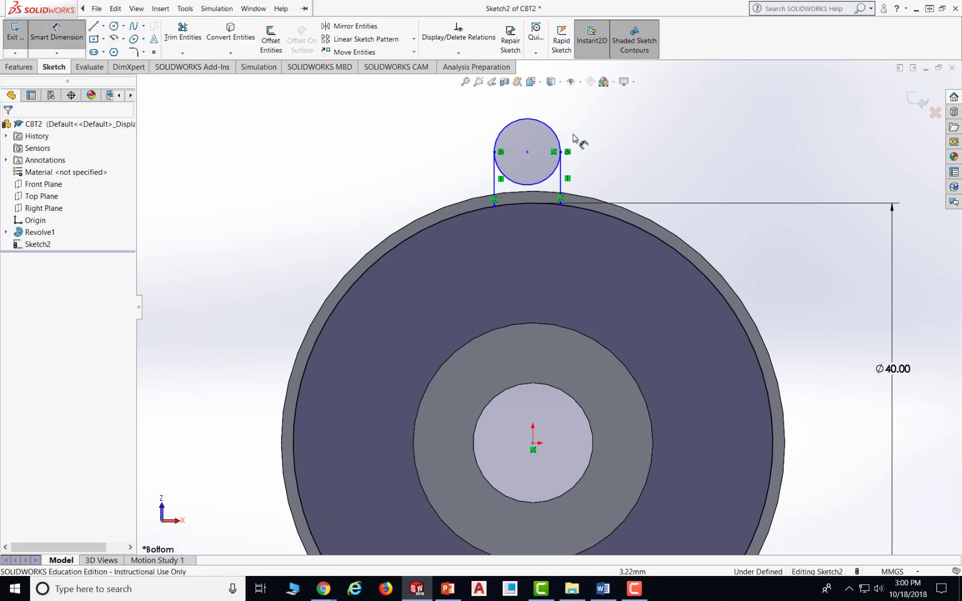
{"action": "left_click", "coordinate": [556, 138]}
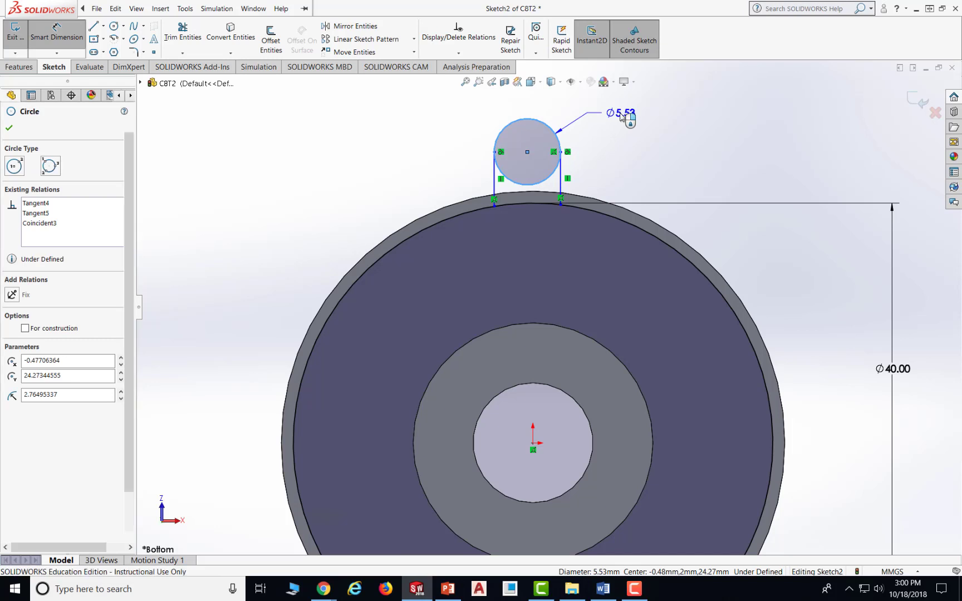
{"action": "left_click", "coordinate": [622, 115]}
{"action": "type", "text": "10"}
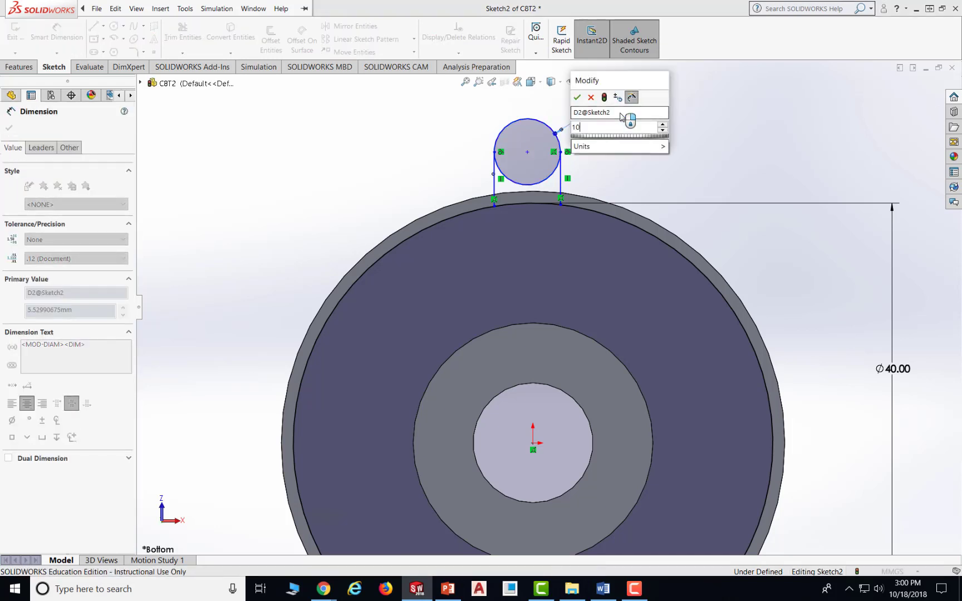
{"action": "key", "text": "Return"}
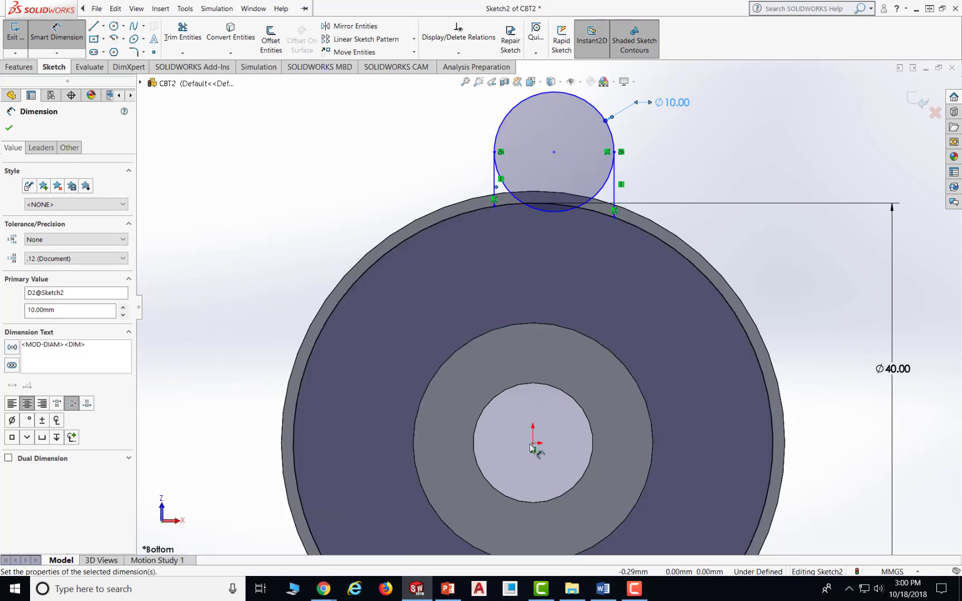
{"action": "left_click", "coordinate": [412, 136]}
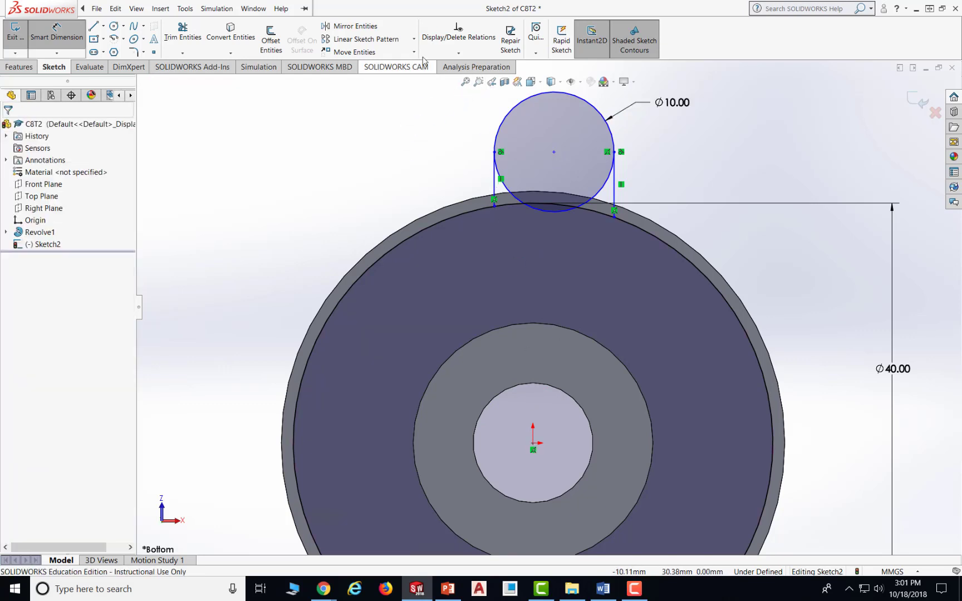
Add a Vertical relation between the upper circle's center and the origin
{"action": "left_click", "coordinate": [459, 53]}
{"action": "left_click", "coordinate": [460, 78]}
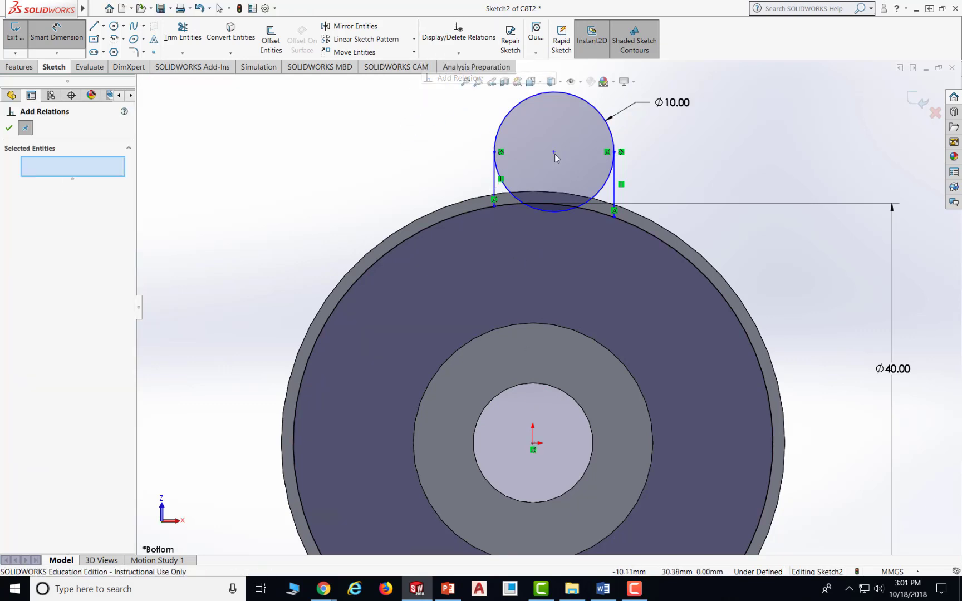
{"action": "left_click", "coordinate": [555, 152]}
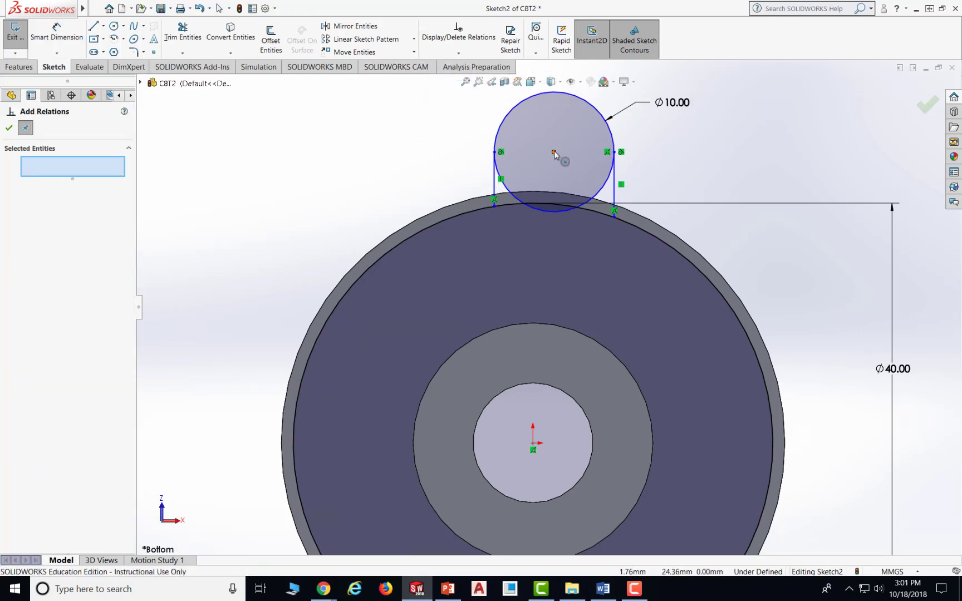
{"action": "left_click", "coordinate": [533, 445]}
{"action": "left_click", "coordinate": [13, 327]}
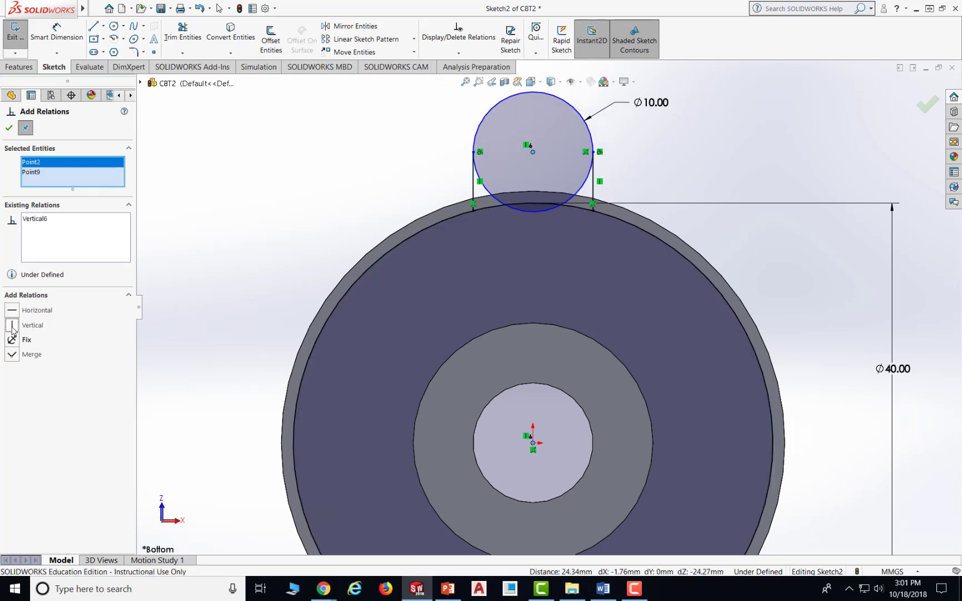
{"action": "left_click", "coordinate": [7, 130]}
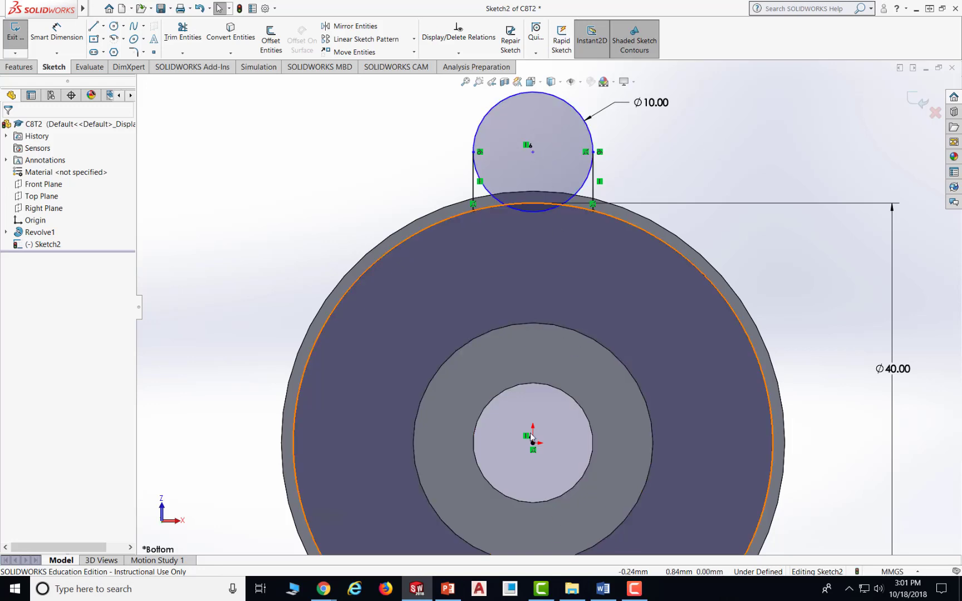
Dimension the distance from the origin to the upper circle's center as 25 mm
{"action": "left_click", "coordinate": [71, 37]}
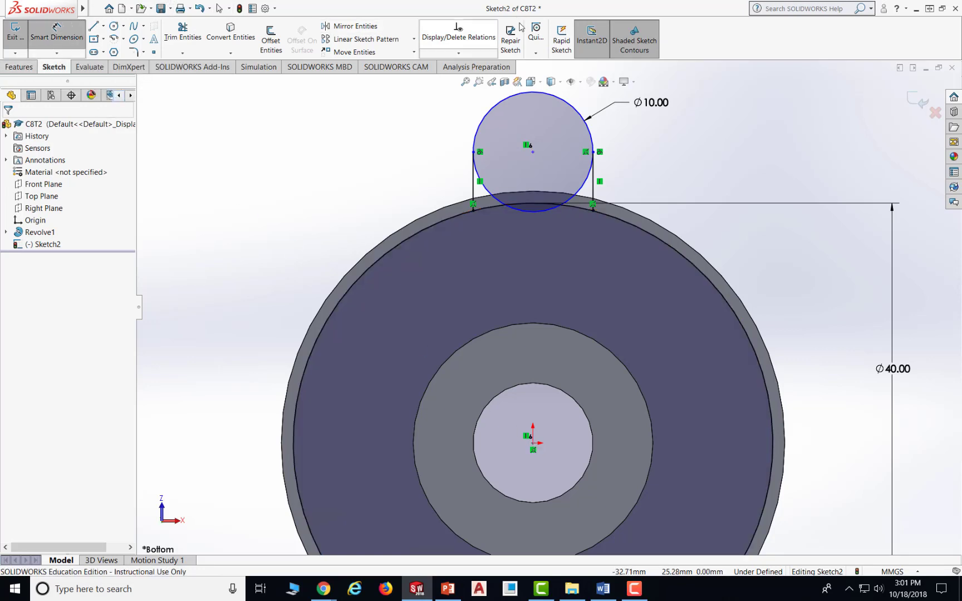
{"action": "left_click", "coordinate": [533, 152]}
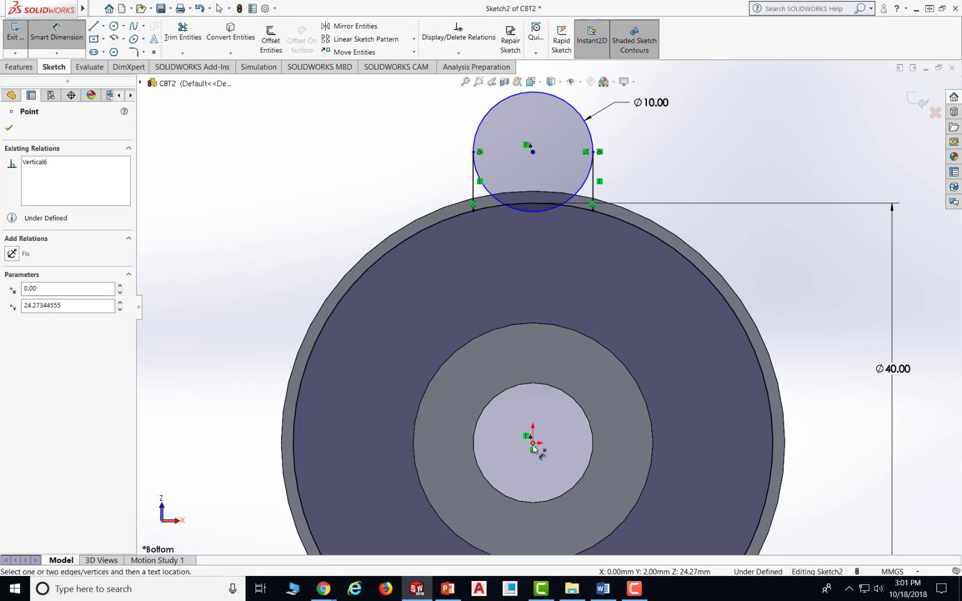
{"action": "left_click", "coordinate": [533, 444]}
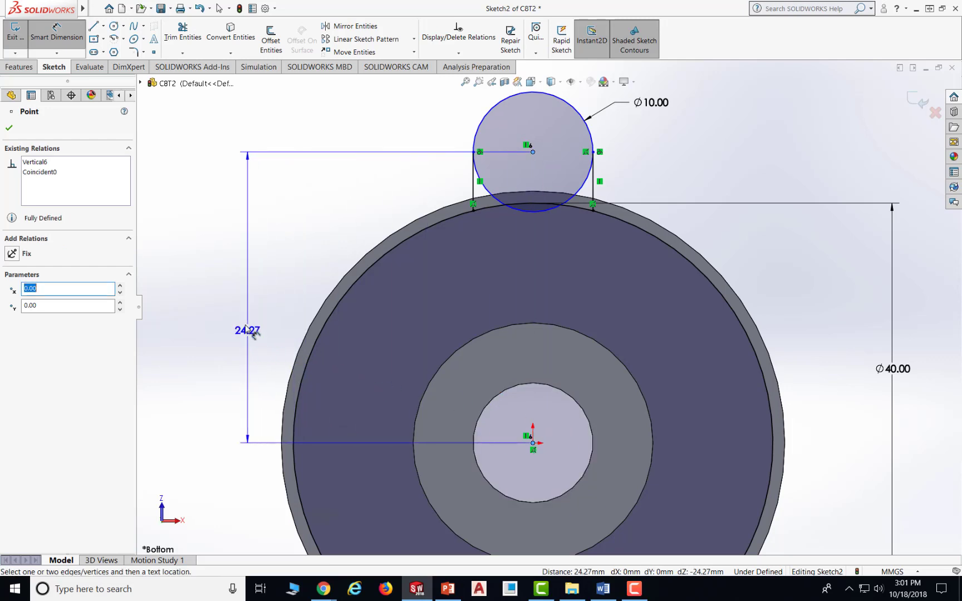
{"action": "left_click", "coordinate": [241, 322]}
{"action": "type", "text": "25"}
{"action": "key", "text": "Return"}
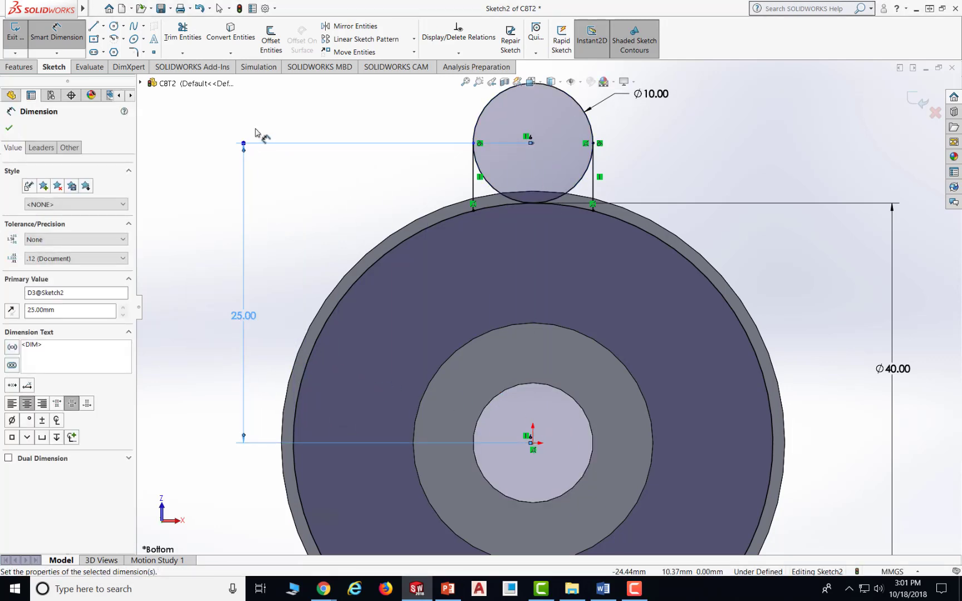
{"action": "left_click", "coordinate": [181, 142]}
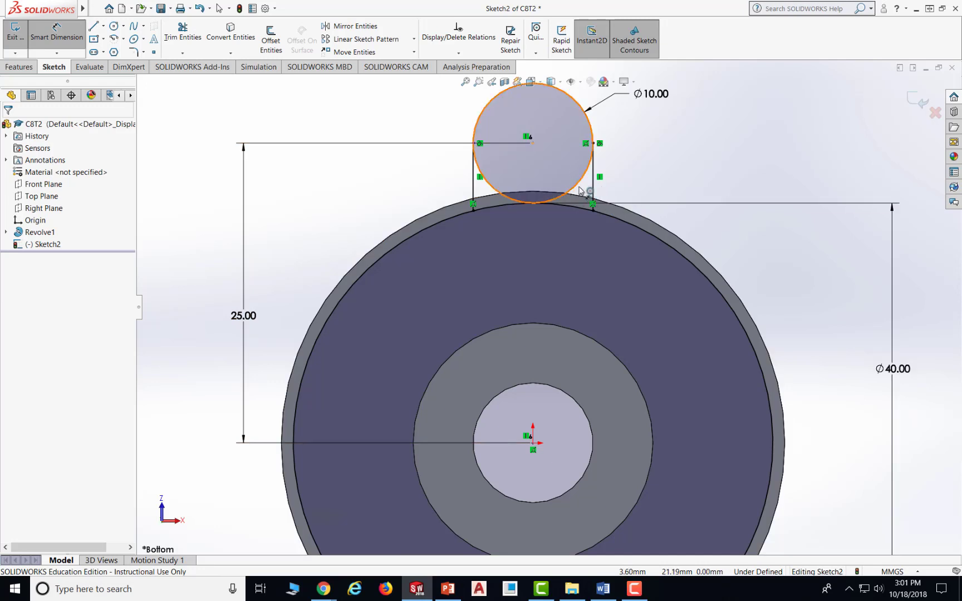
Trim away the lower half of the 10 mm circle between the two vertical lines, leaving a rounded tab outline
{"action": "left_click", "coordinate": [182, 39]}
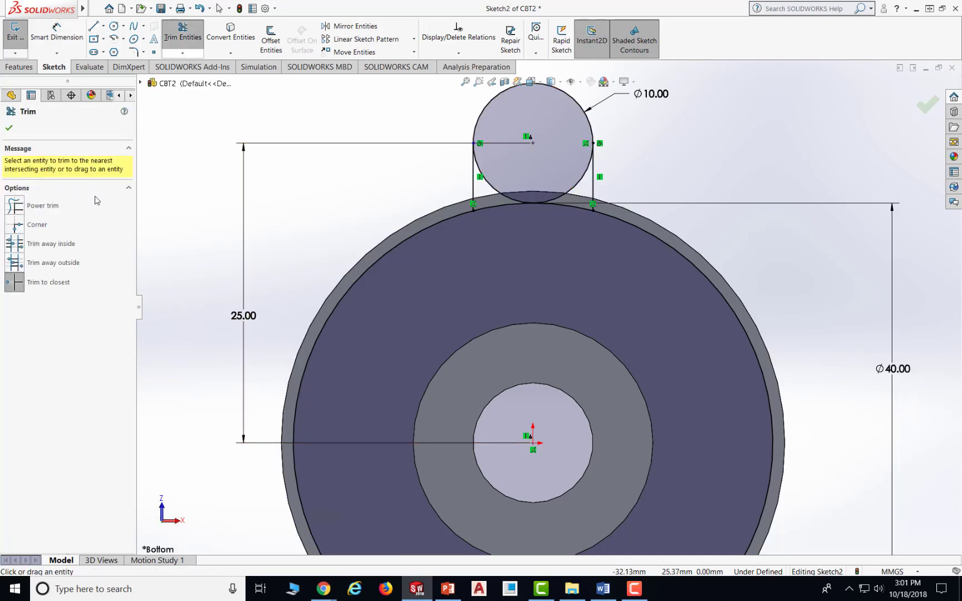
{"action": "left_click", "coordinate": [579, 184]}
{"action": "left_click", "coordinate": [488, 187]}
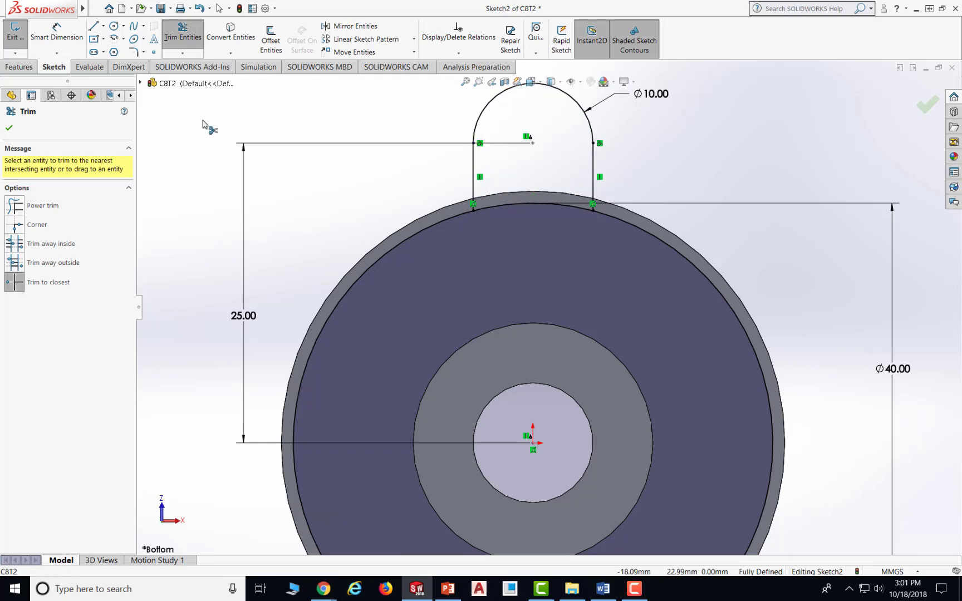
{"action": "left_click", "coordinate": [8, 128]}
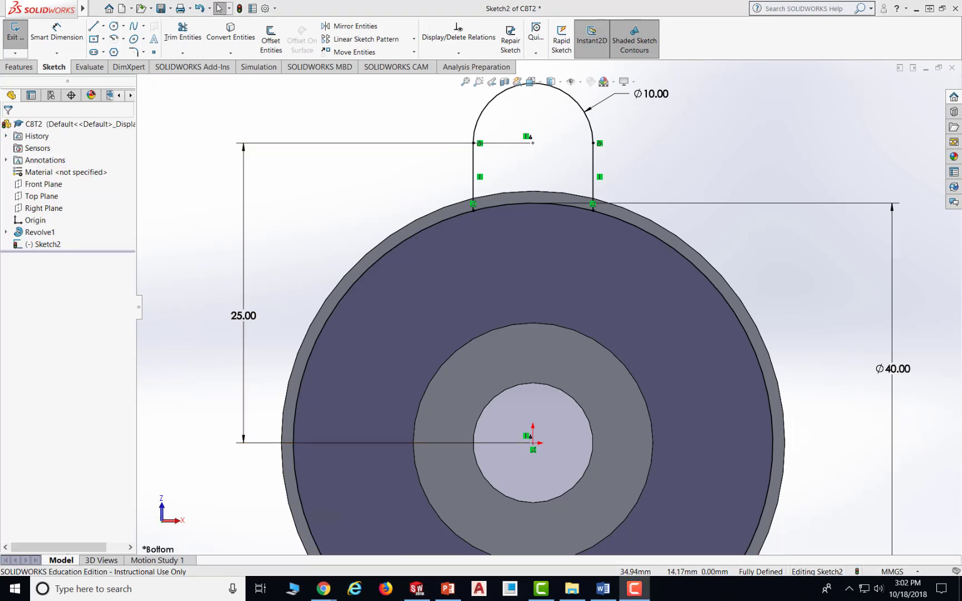
Switch to PowerPoint and check the tab's thickness in the dimensioned views of Tutorial 2, Figure 95
{"action": "middle_click_drag", "start_coordinate": [706, 175], "coordinate": [821, 203]}
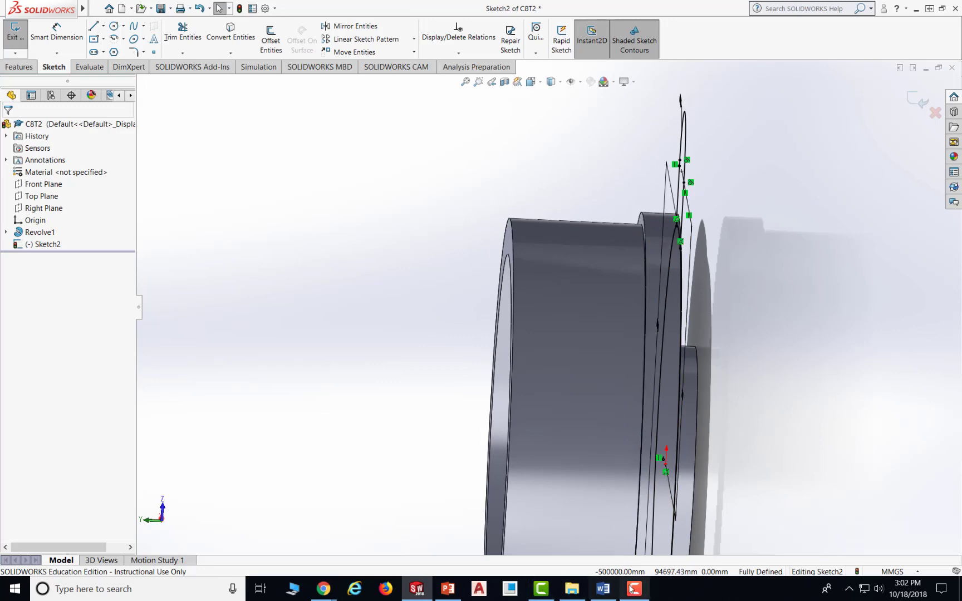
{"action": "left_click", "coordinate": [456, 590]}
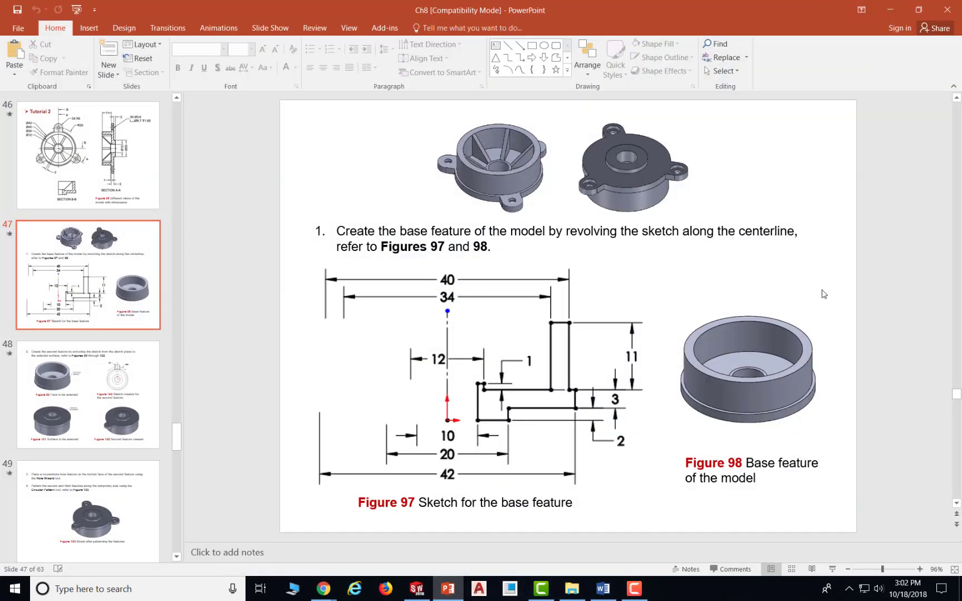
{"action": "scroll", "coordinate": [825, 294], "scroll_direction": "up", "scroll_amount": 1}
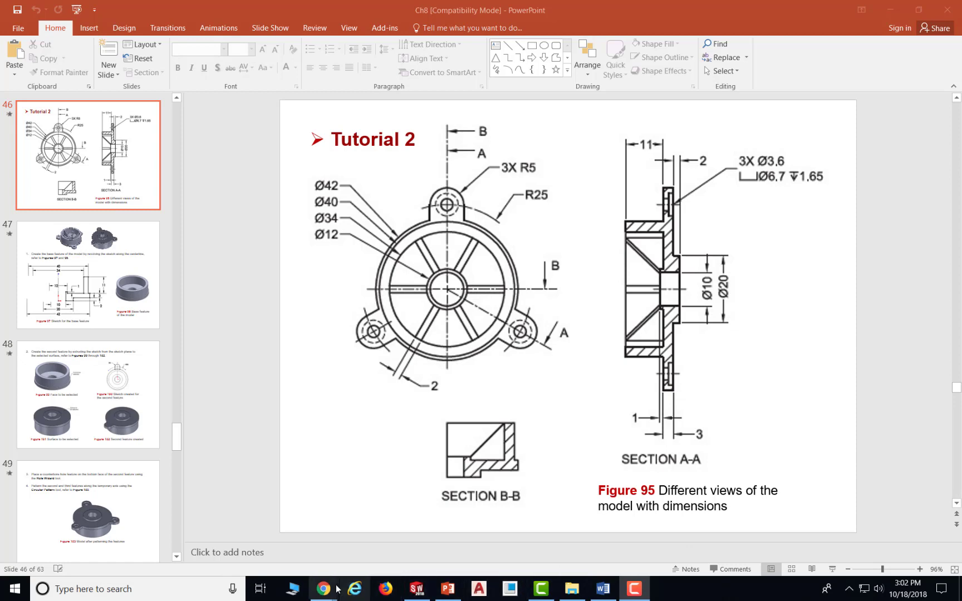
Switch back to SOLIDWORKS, select the tab sketch in the feature tree and save the part
{"action": "left_click", "coordinate": [416, 591]}
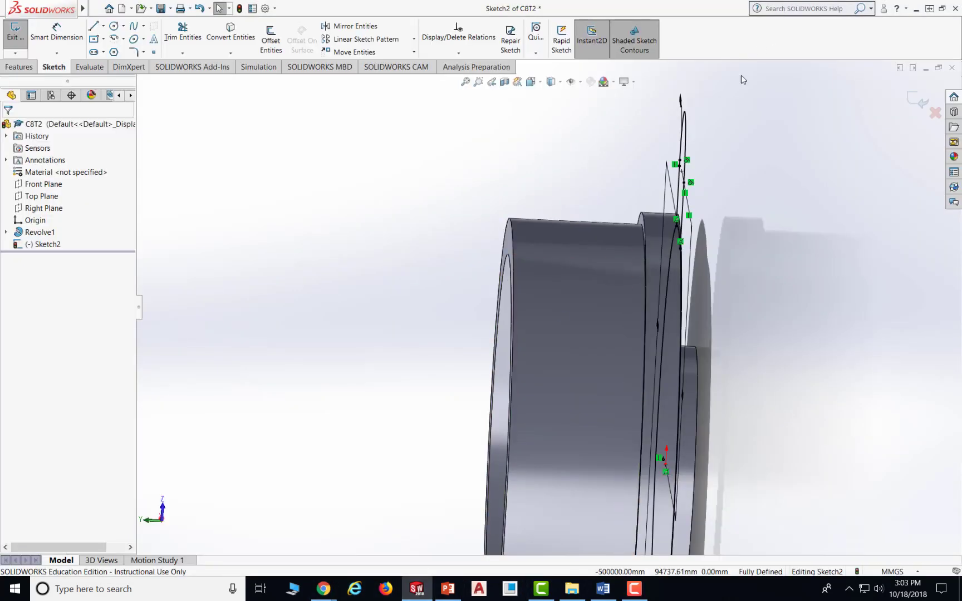
{"action": "scroll", "coordinate": [384, 259], "scroll_direction": "down", "scroll_amount": 1}
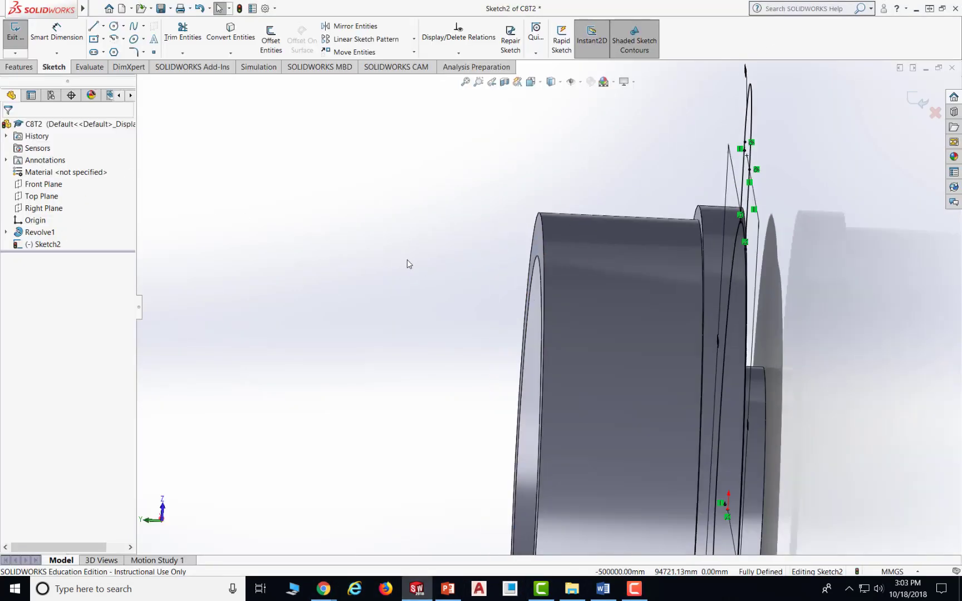
{"action": "scroll", "coordinate": [462, 271], "scroll_direction": "up", "scroll_amount": 4}
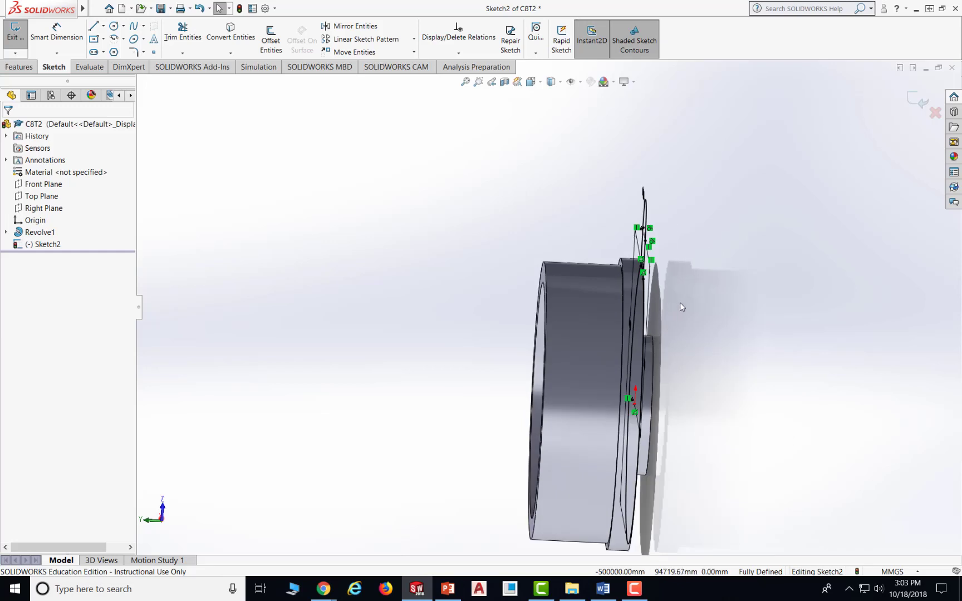
{"action": "middle_click_drag", "start_coordinate": [680, 303], "coordinate": [717, 302]}
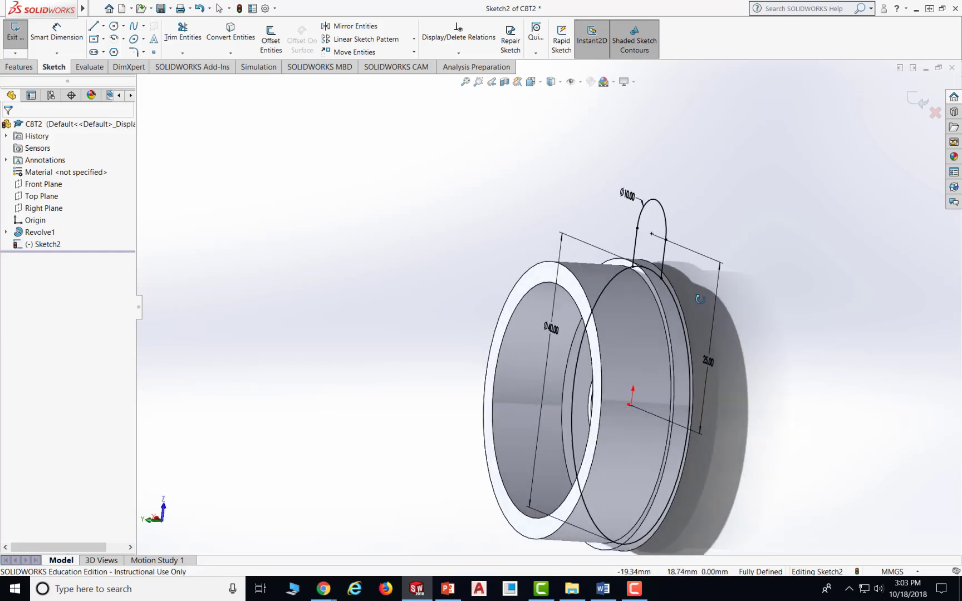
{"action": "left_click", "coordinate": [44, 245]}
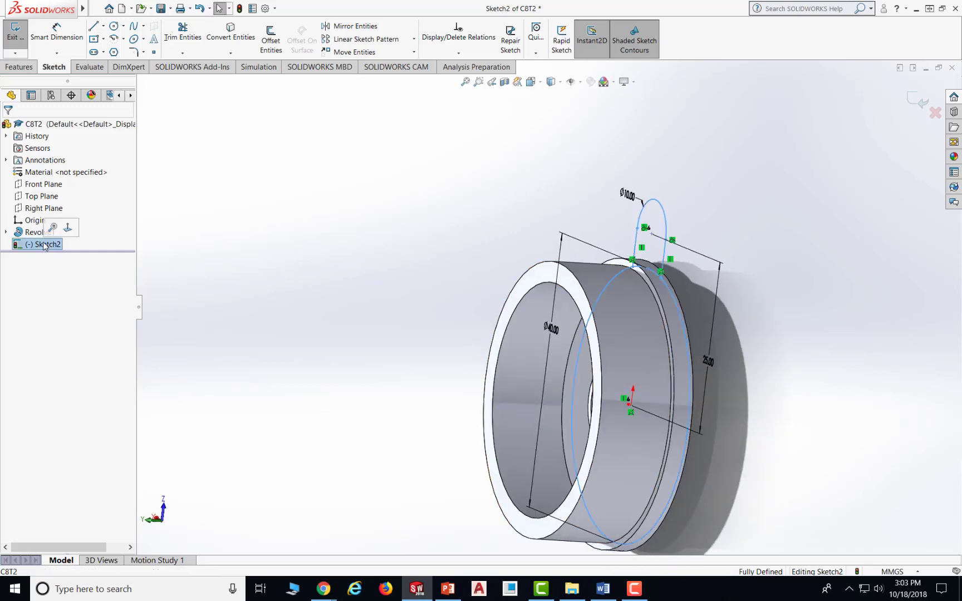
{"action": "left_click", "coordinate": [160, 9]}
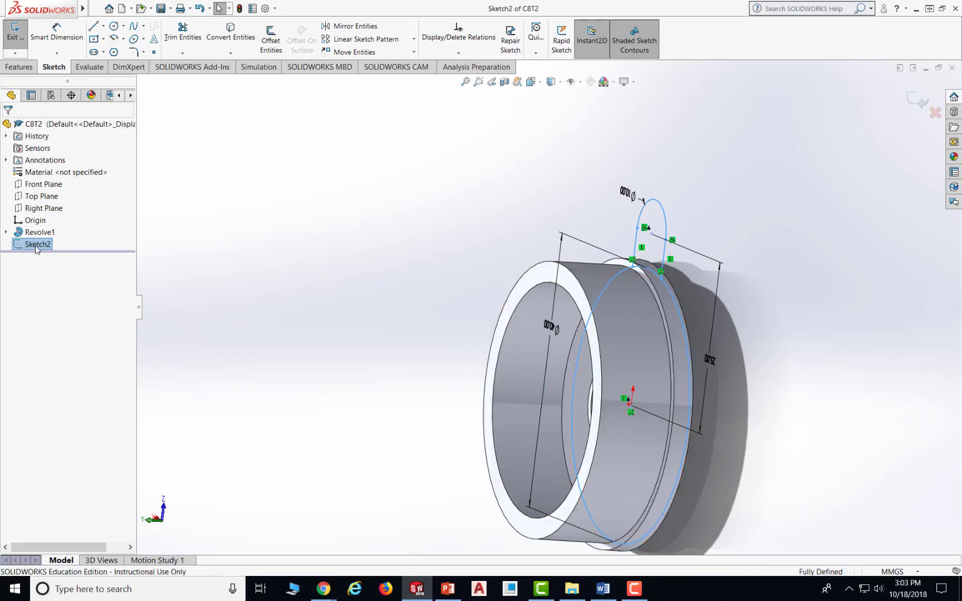
Extrude only the tab region of the sketch as a 3 mm blind boss in the reversed direction, toward the cup's open end
{"action": "left_click", "coordinate": [20, 67]}
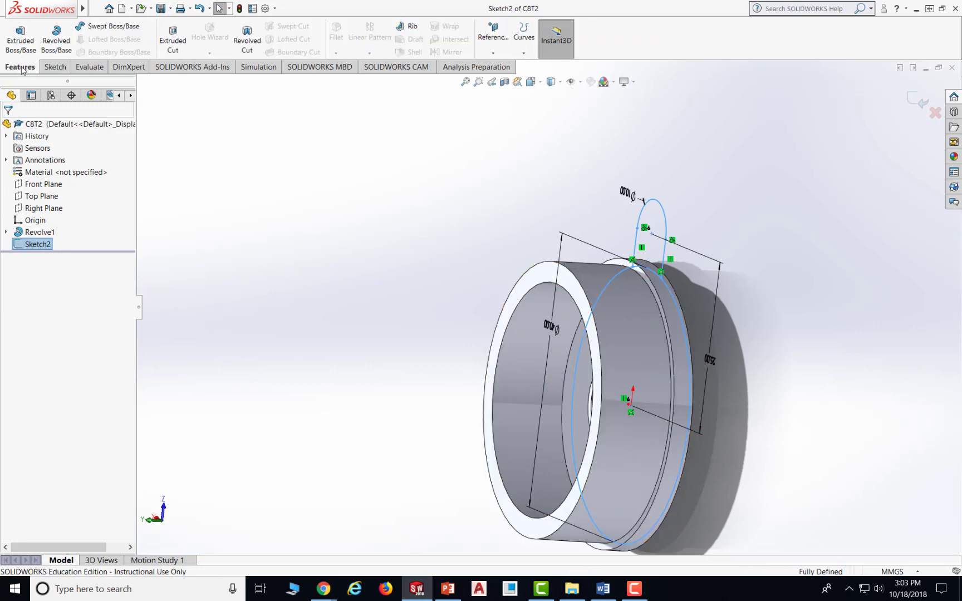
{"action": "left_click", "coordinate": [22, 33]}
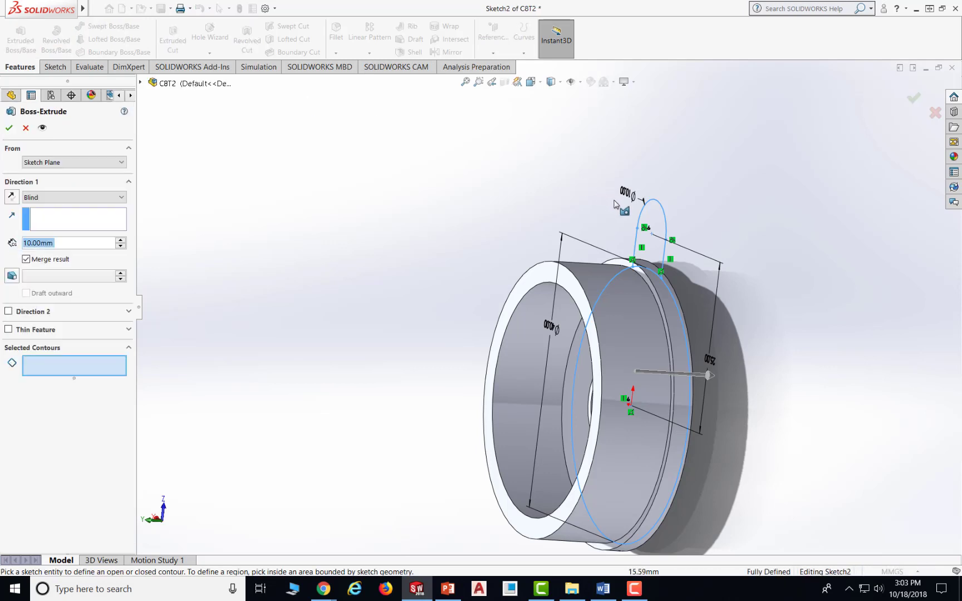
{"action": "left_click", "coordinate": [653, 216]}
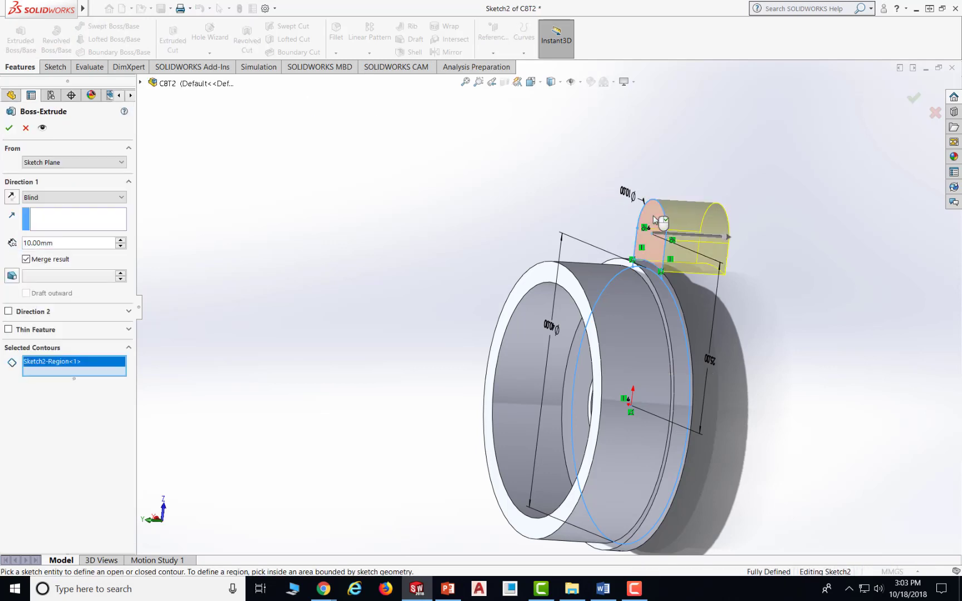
{"action": "mouse_move", "coordinate": [730, 273]}
{"action": "middle_mouse_down"}
{"action": "mouse_move", "coordinate": [743, 278]}
{"action": "mouse_move", "coordinate": [728, 271]}
{"action": "middle_mouse_up"}
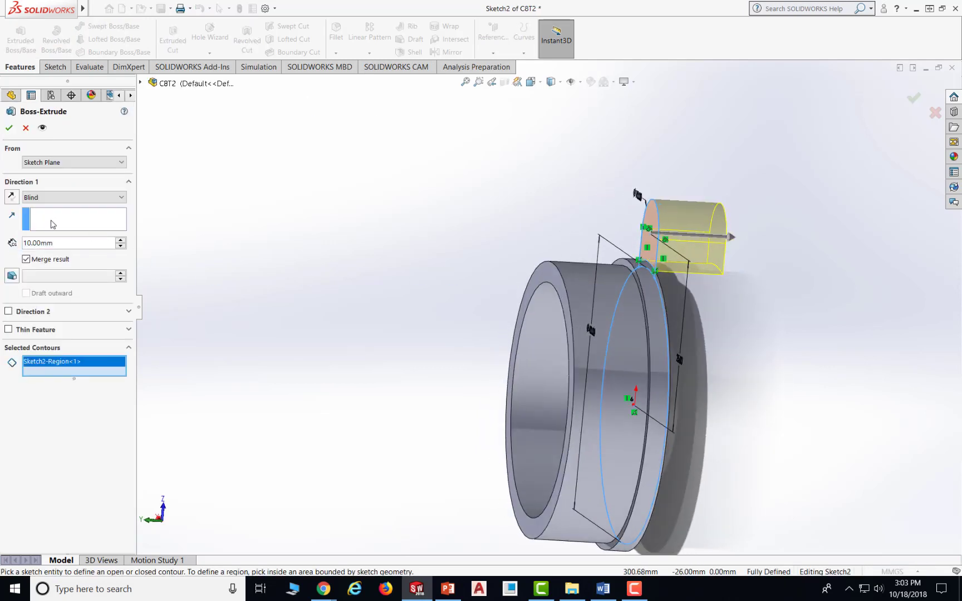
{"action": "left_click", "coordinate": [11, 196]}
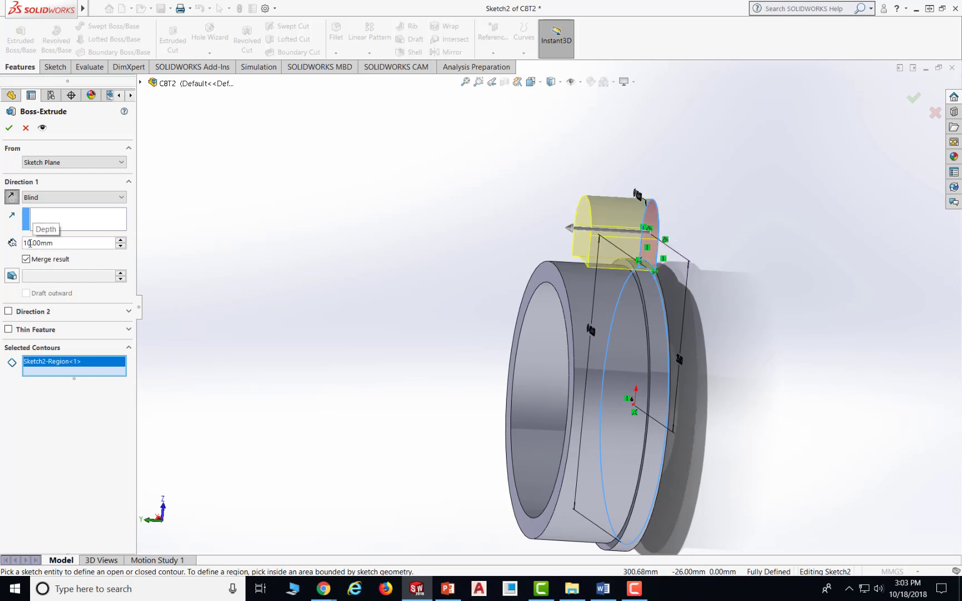
{"action": "left_click_drag", "start_coordinate": [29, 243], "coordinate": [11, 240]}
{"action": "left_click", "coordinate": [31, 244]}
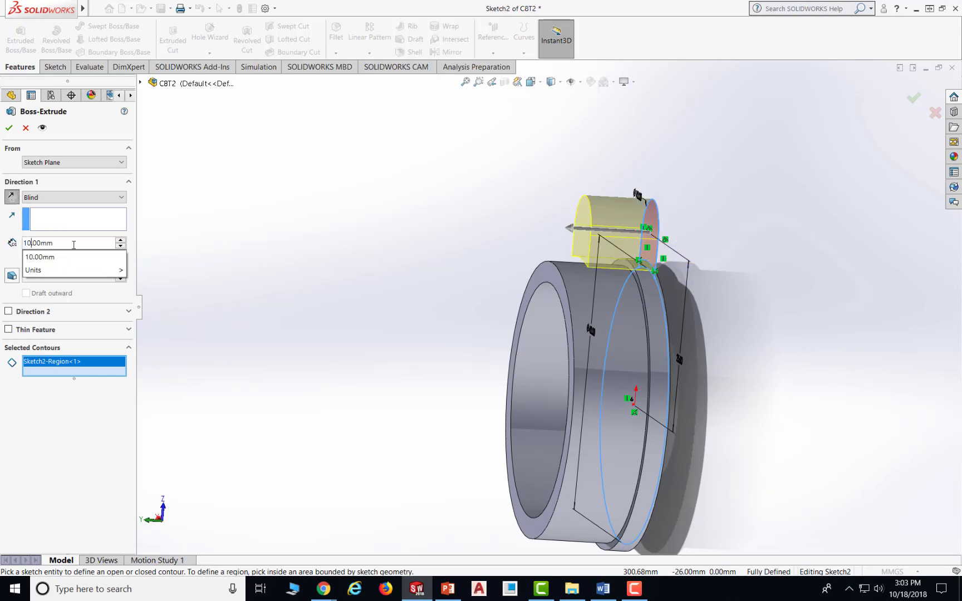
{"action": "key", "text": "BackSpace"}
{"action": "key", "text": "BackSpace"}
{"action": "type", "text": "3"}
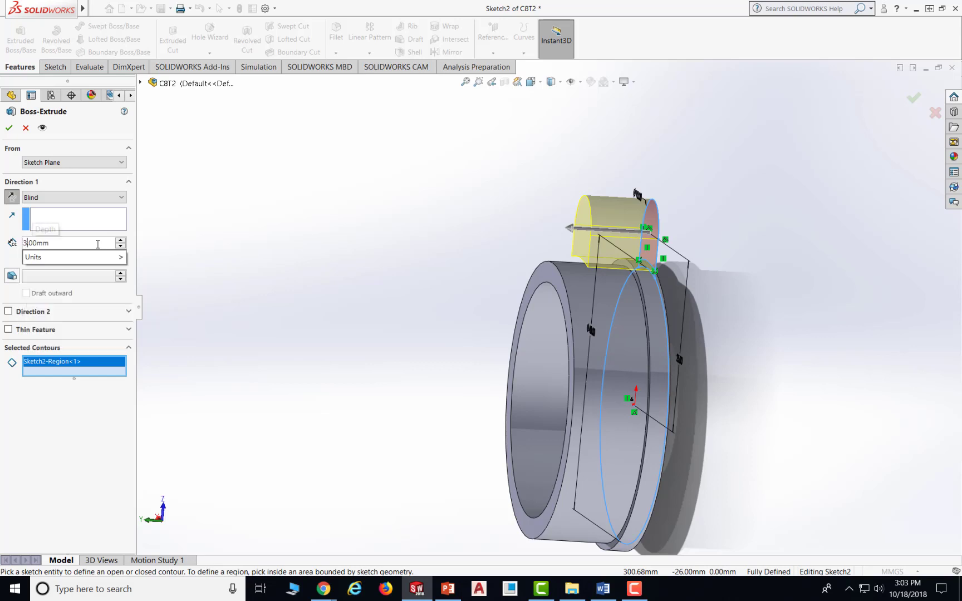
{"action": "key", "text": "Return"}
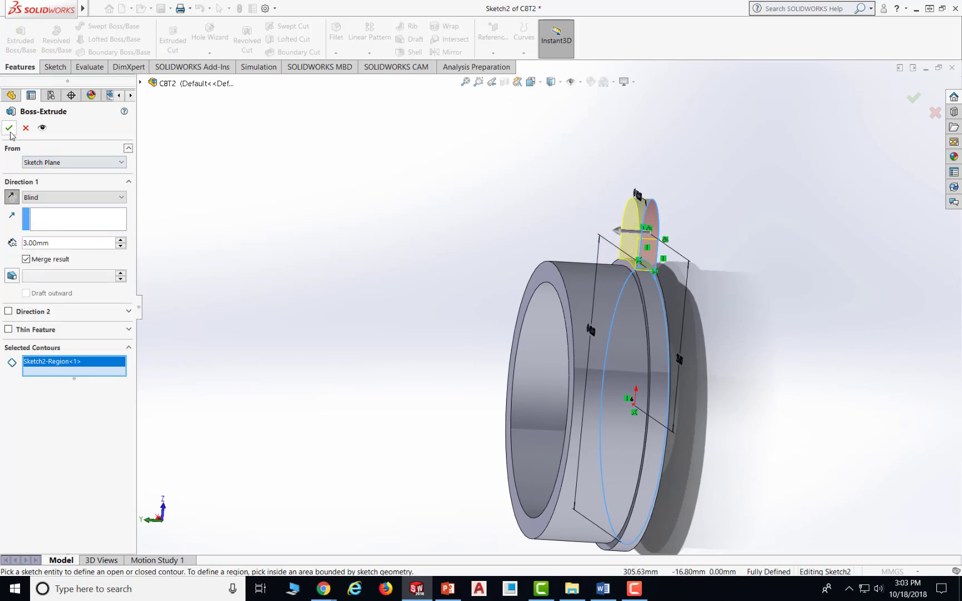
{"action": "middle_click_drag", "start_coordinate": [747, 291], "coordinate": [782, 249]}
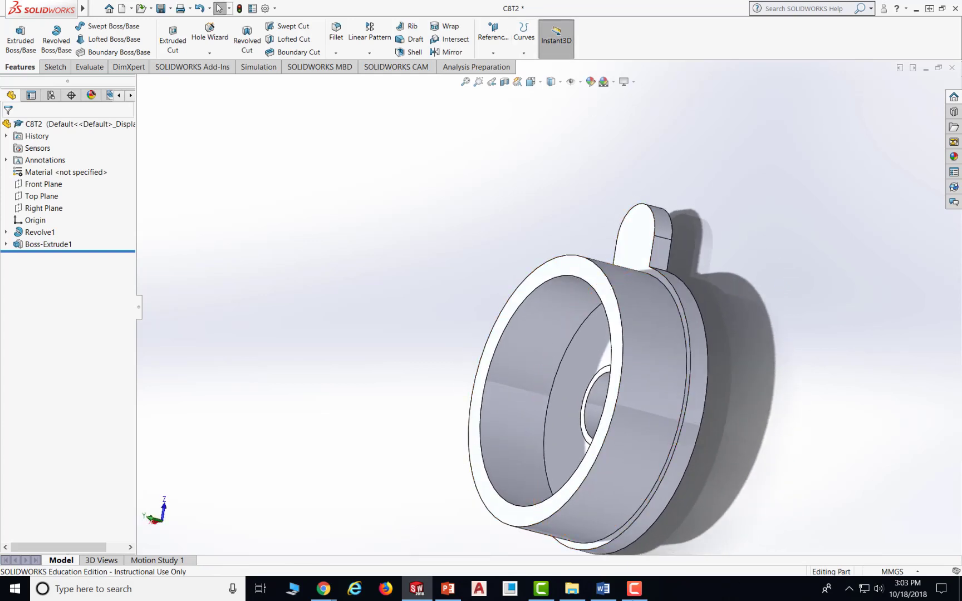
Switch to PowerPoint and review the Tutorial 2 instructions for the second feature, the counterbore hole and the circular pattern
{"action": "left_click", "coordinate": [445, 590]}
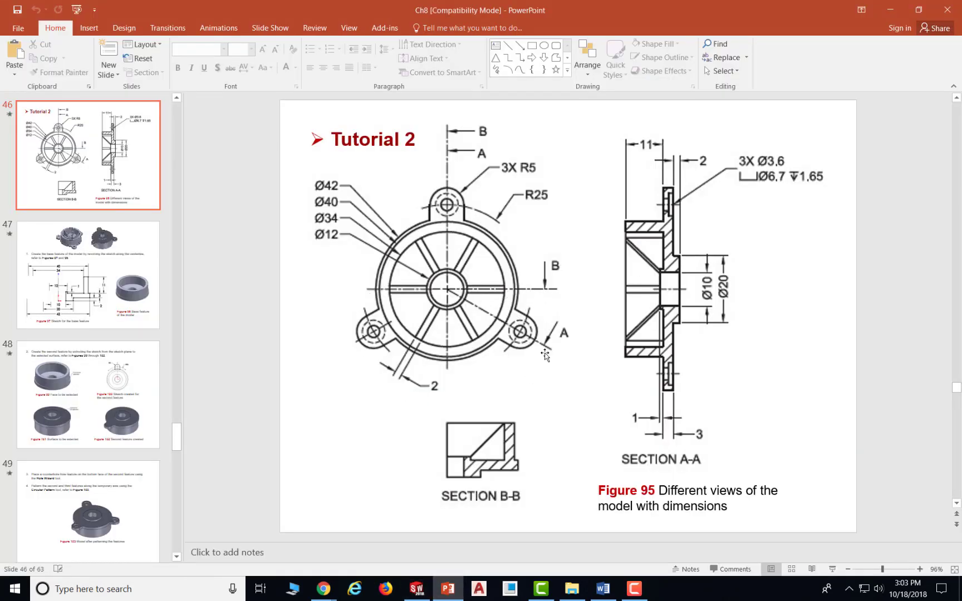
{"action": "scroll", "coordinate": [737, 393], "scroll_direction": "down", "scroll_amount": 2}
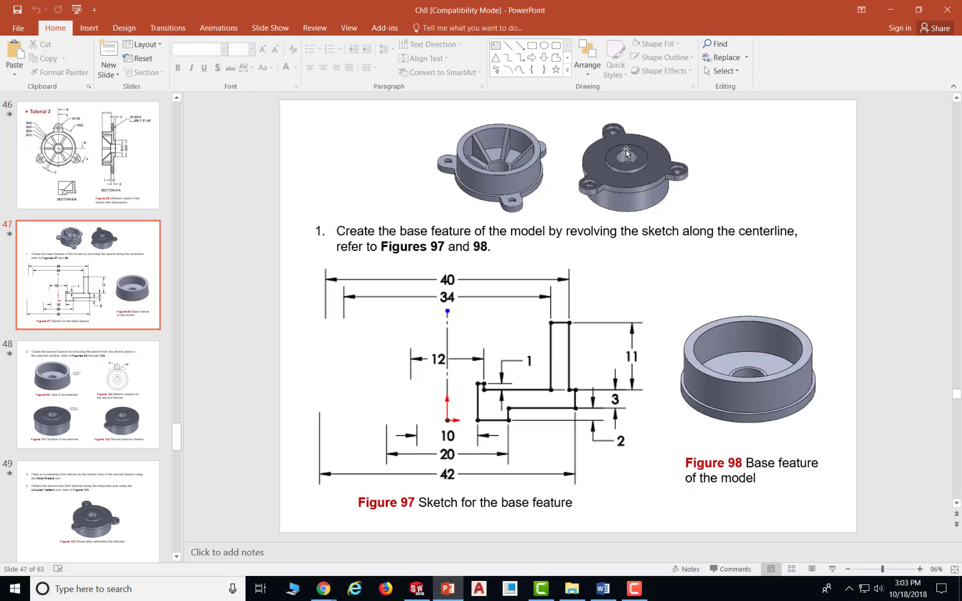
{"action": "scroll", "coordinate": [533, 213], "scroll_direction": "down", "scroll_amount": 1}
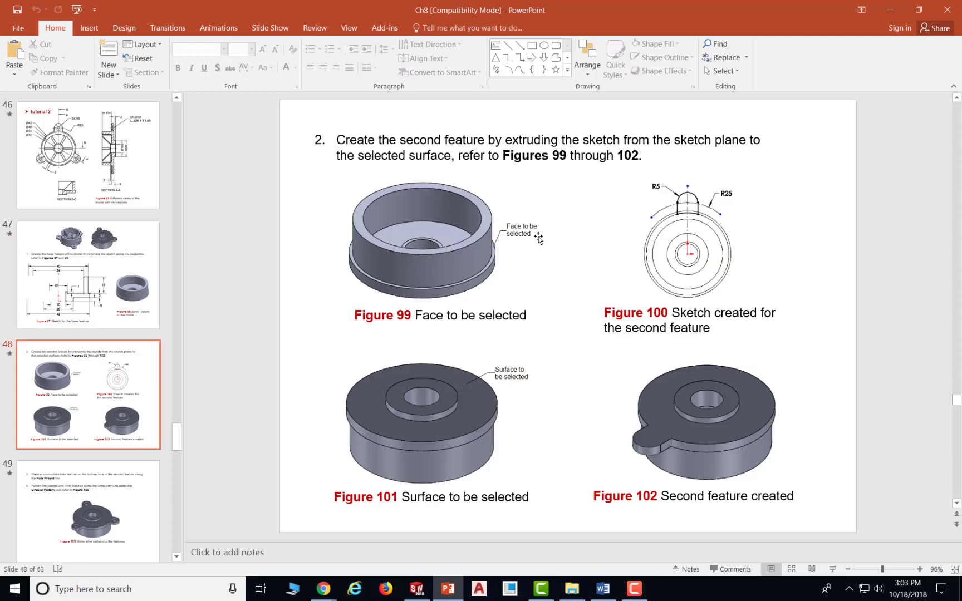
{"action": "scroll", "coordinate": [555, 372], "scroll_direction": "down", "scroll_amount": 1}
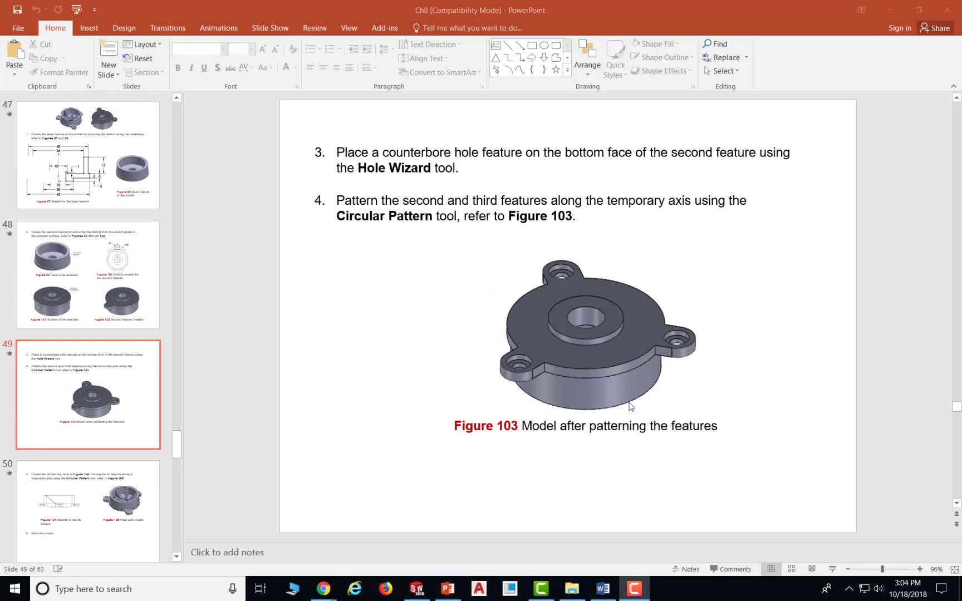
{"action": "scroll", "coordinate": [684, 378], "scroll_direction": "up", "scroll_amount": 1}
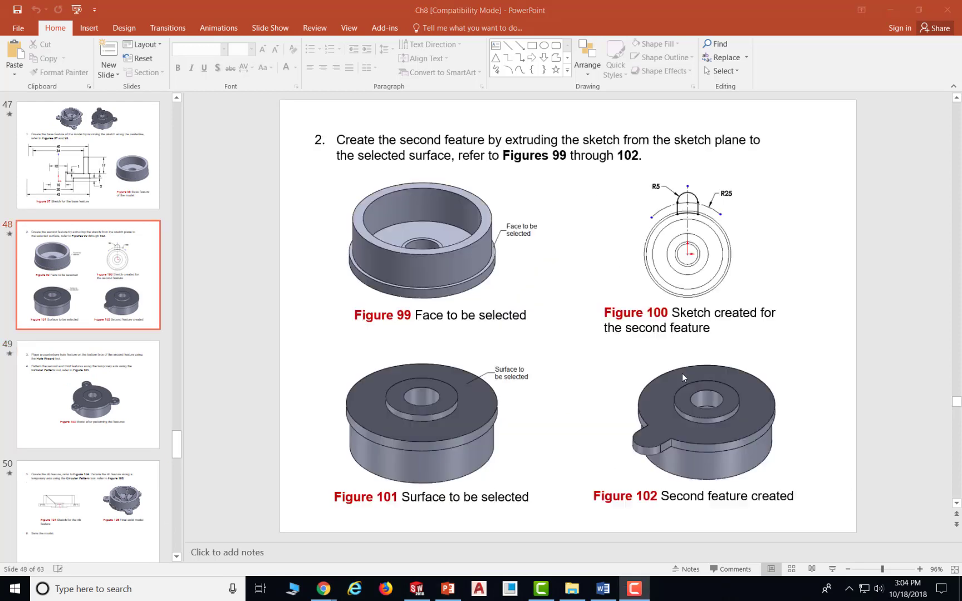
Check the hole callout in Figure 95, and set up an ANSI Metric counterbore hole for an M5 hex bolt with custom sizing in SOLIDWORKS
{"action": "scroll", "coordinate": [777, 352], "scroll_direction": "up", "scroll_amount": 1}
{"action": "scroll", "coordinate": [776, 352], "scroll_direction": "up", "scroll_amount": 1}
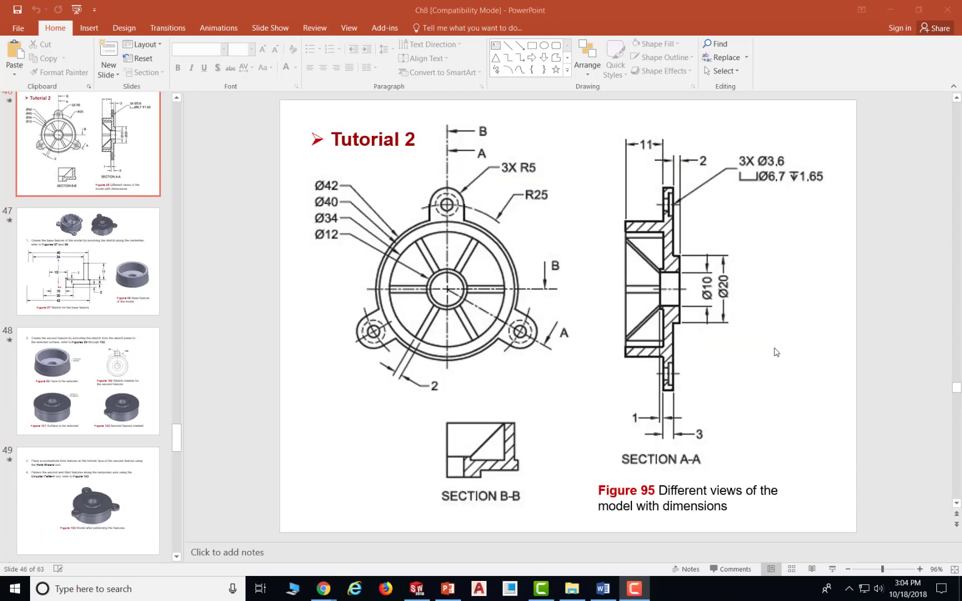
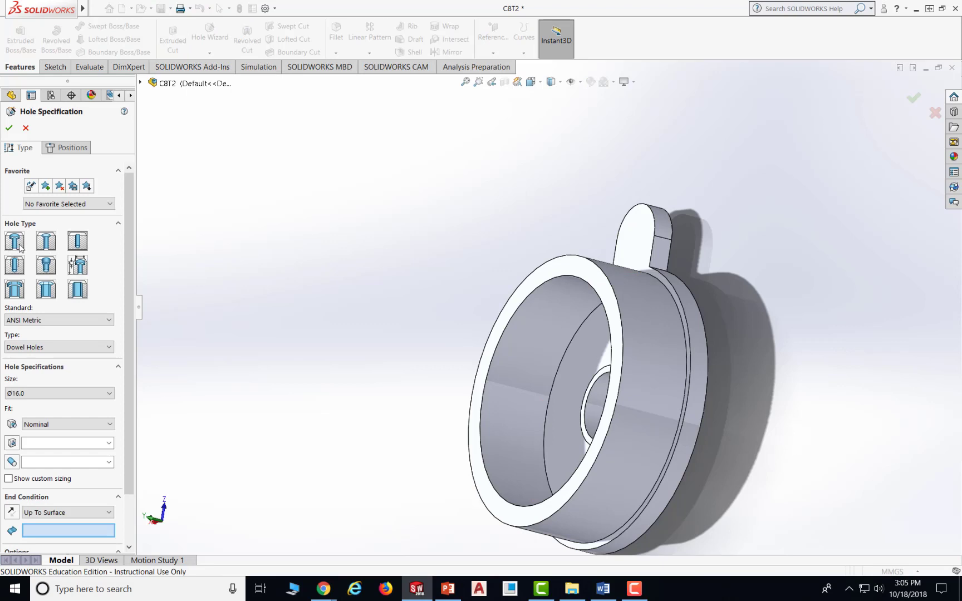
{"action": "left_click", "coordinate": [15, 242]}
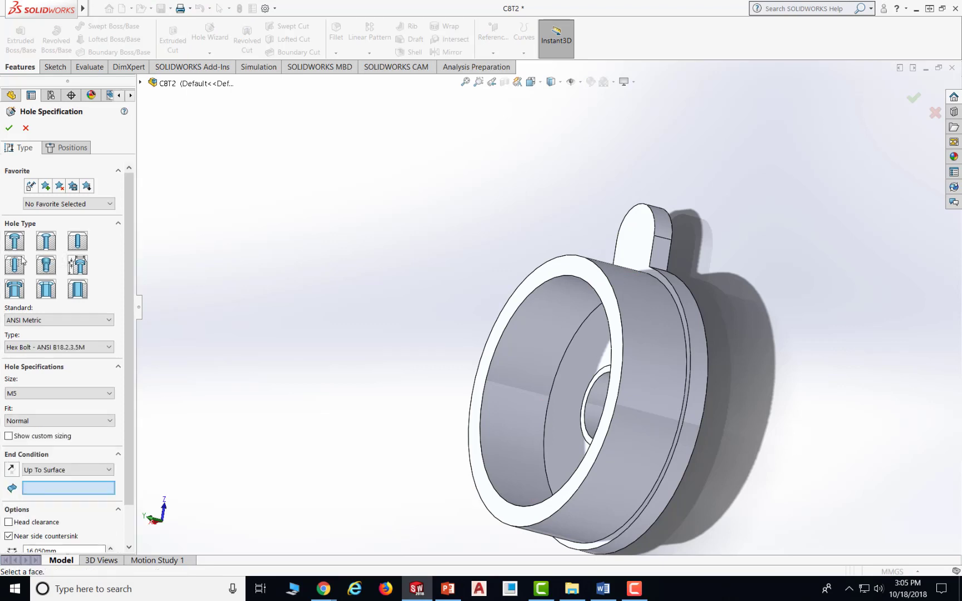
{"action": "left_click", "coordinate": [93, 347]}
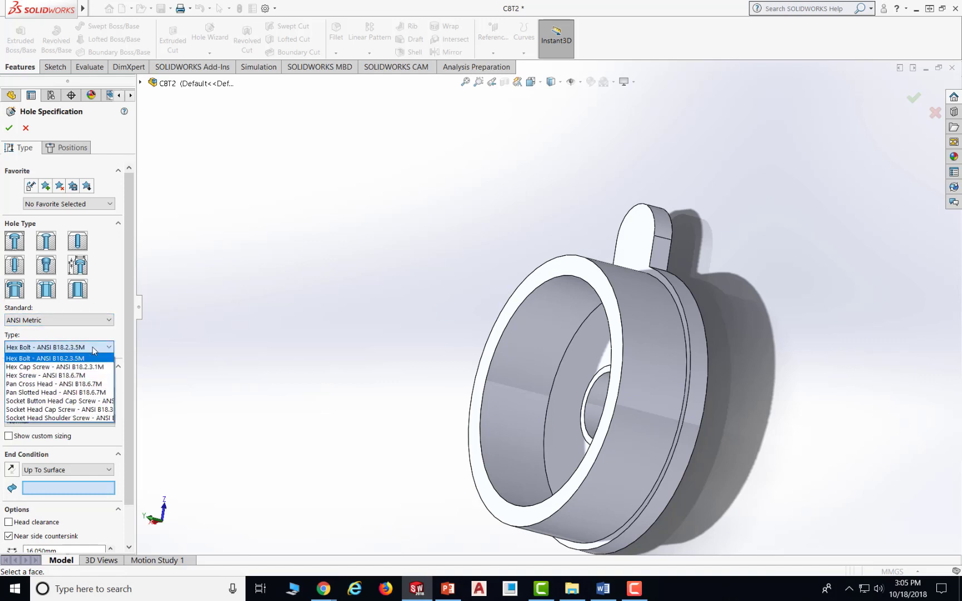
{"action": "left_click", "coordinate": [94, 348]}
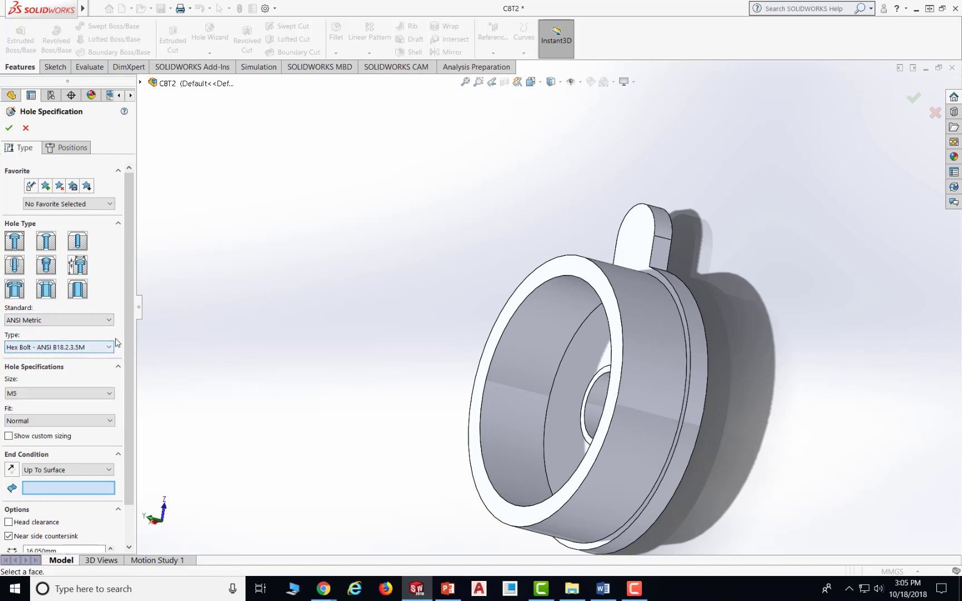
{"action": "left_click", "coordinate": [43, 394]}
{"action": "left_click", "coordinate": [43, 394]}
{"action": "scroll", "coordinate": [128, 367], "scroll_direction": "down", "scroll_amount": 2}
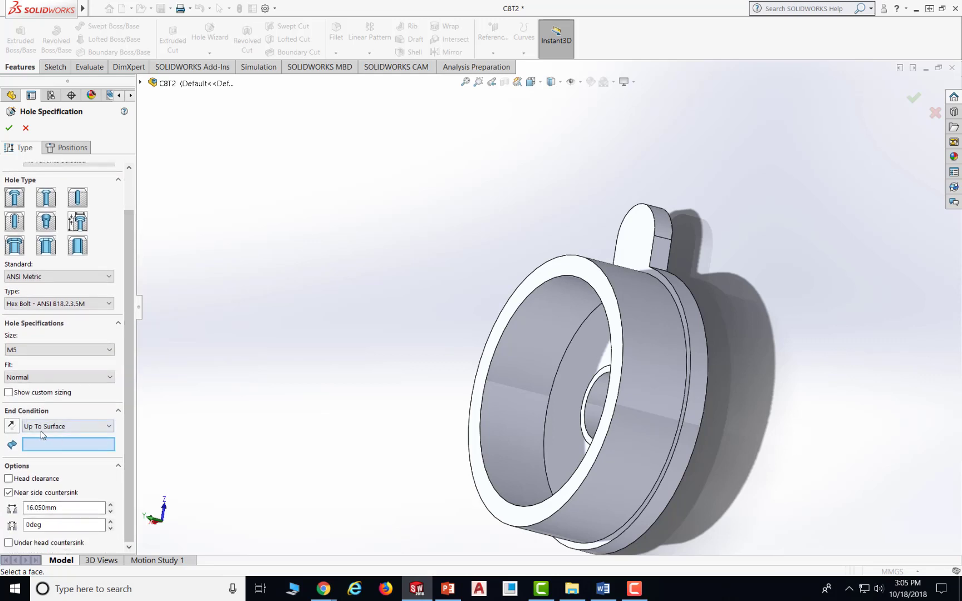
{"action": "left_click", "coordinate": [8, 393]}
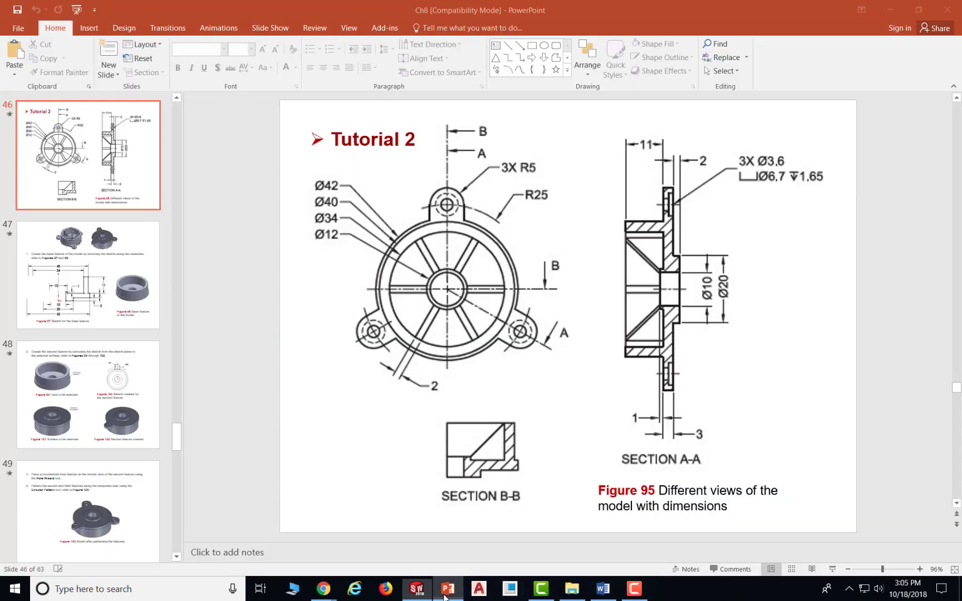
Recheck the hole callout in PowerPoint, and set the through hole diameter to 3.6 mm and the counterbore diameter to 6.7 mm
{"action": "left_click", "coordinate": [445, 594]}
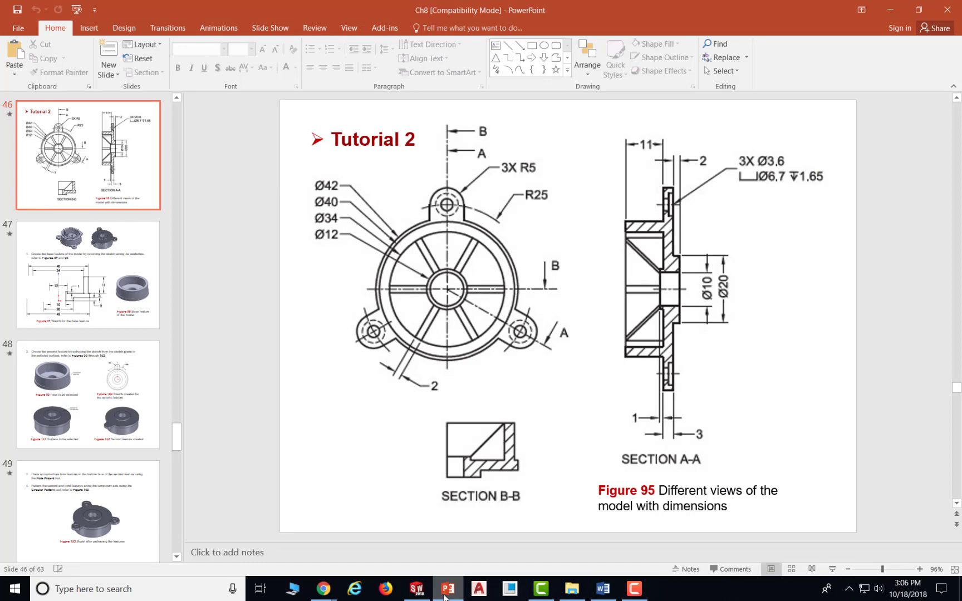
{"action": "left_click", "coordinate": [445, 594]}
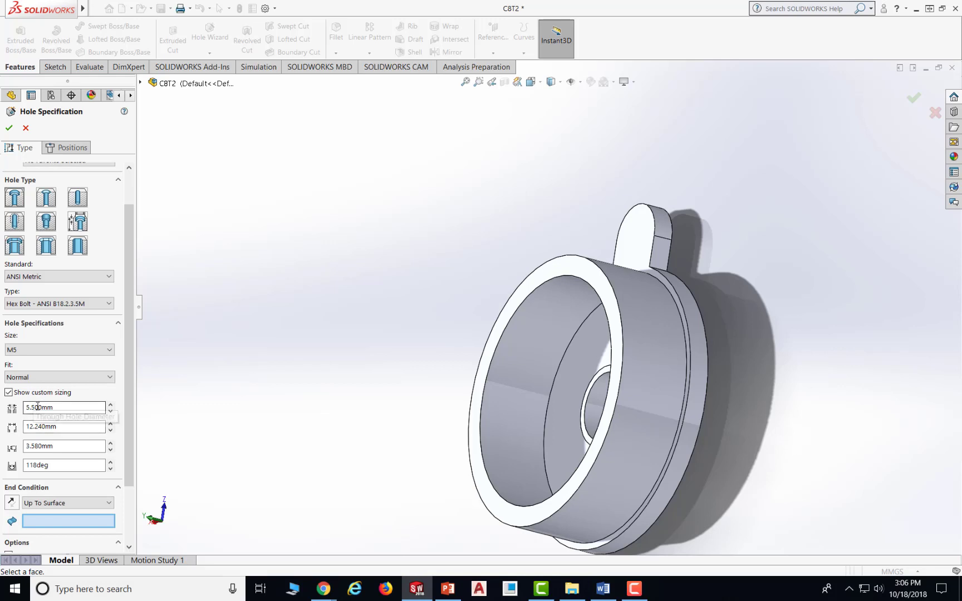
{"action": "left_click_drag", "start_coordinate": [35, 407], "coordinate": [7, 407]}
{"action": "type", "text": "3"}
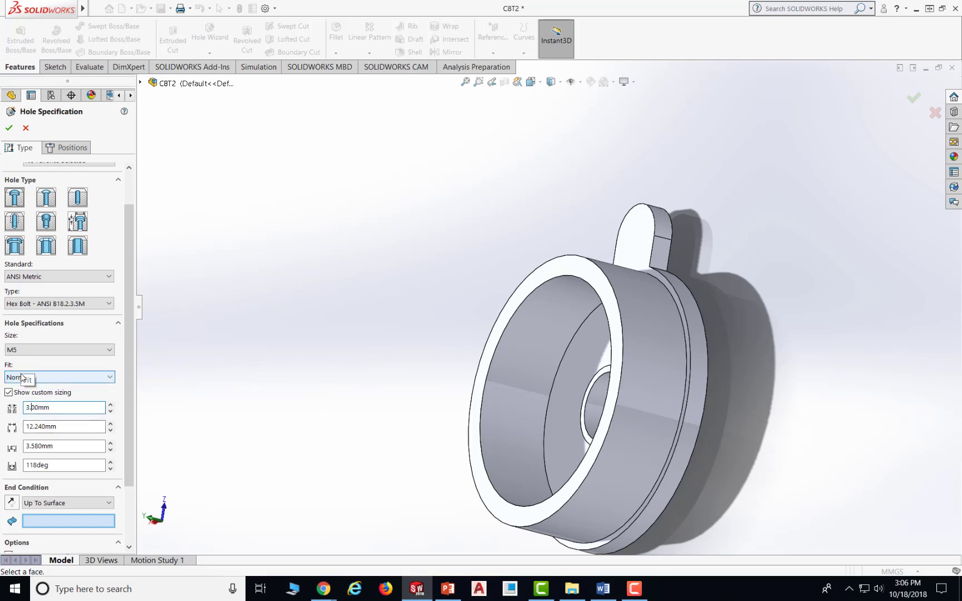
{"action": "type", "text": ".6"}
{"action": "left_click", "coordinate": [42, 427]}
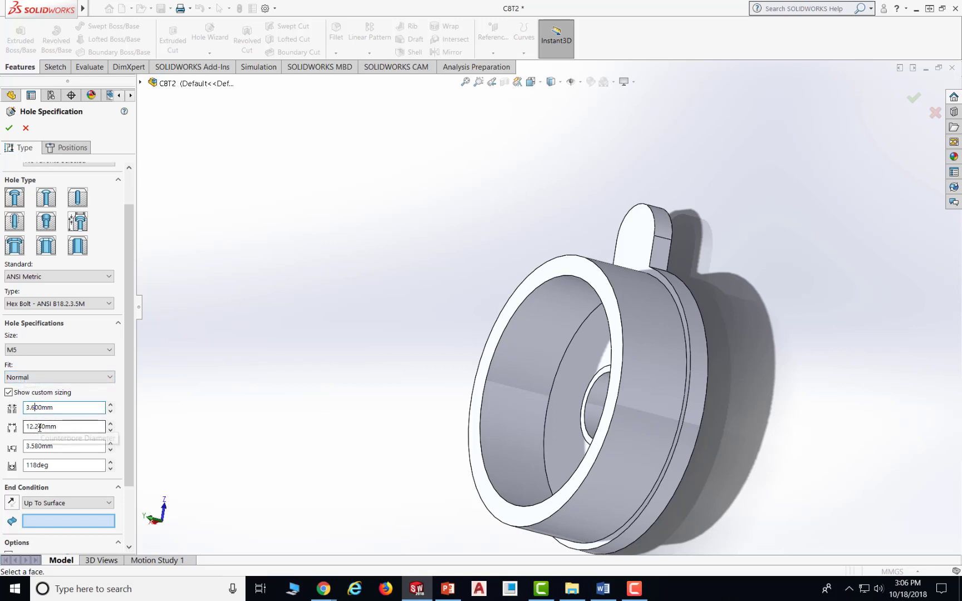
{"action": "left_click_drag", "start_coordinate": [42, 427], "coordinate": [2, 427]}
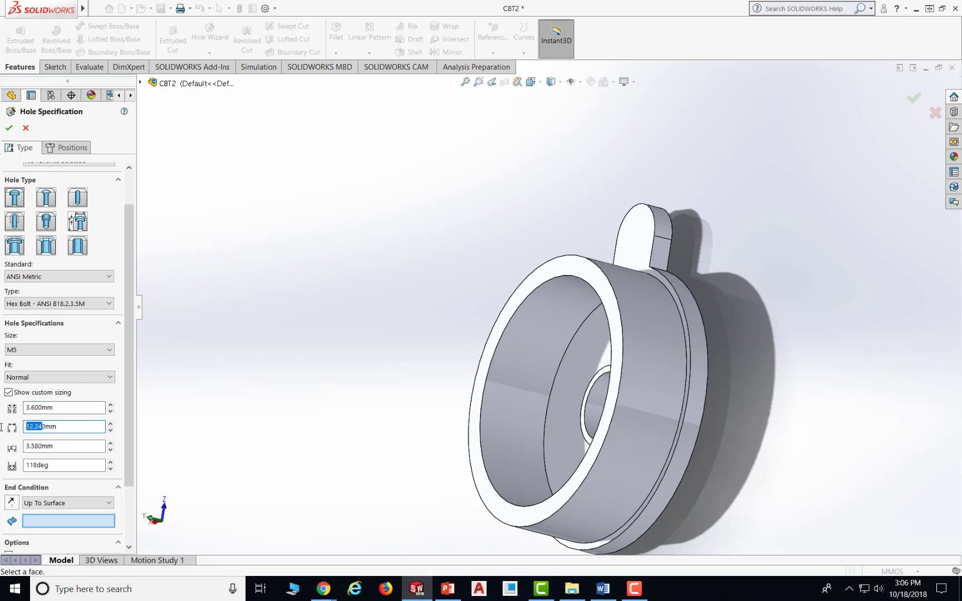
{"action": "type", "text": "6"}
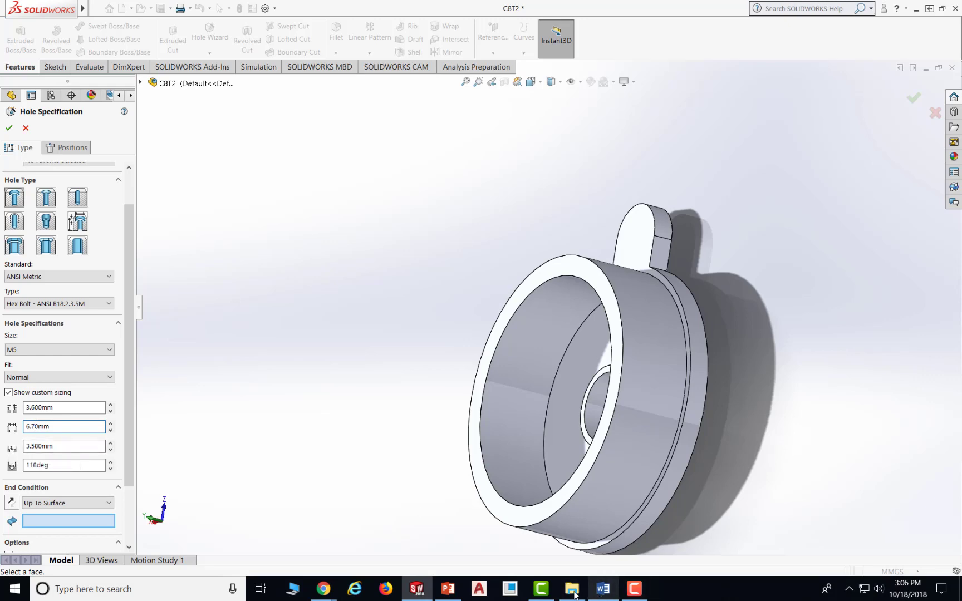
Check the callout's depth in PowerPoint, and give the hole a 3-1.65 mm counterbore depth and a Blind end condition
{"action": "left_click", "coordinate": [448, 590]}
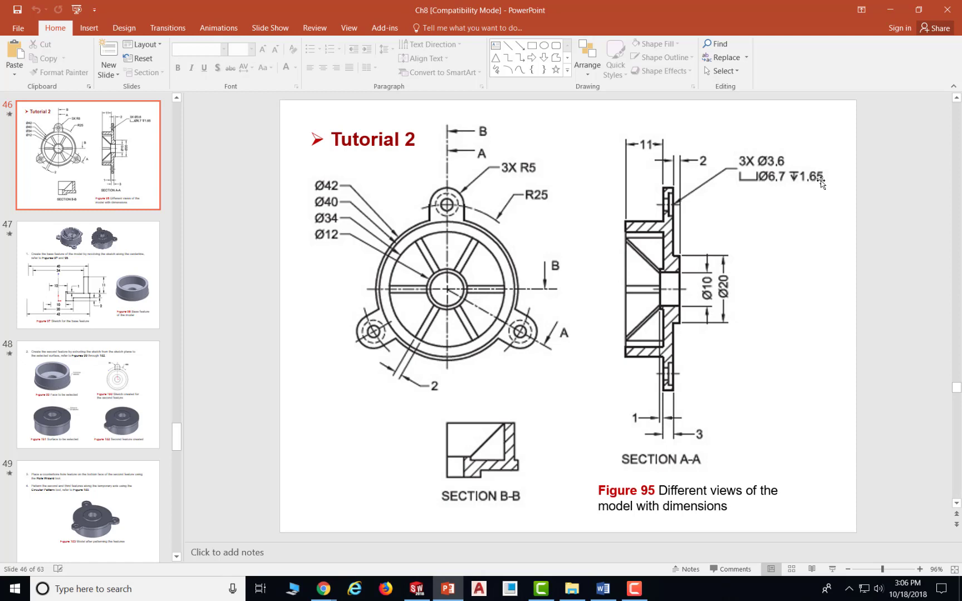
{"action": "left_click", "coordinate": [423, 595]}
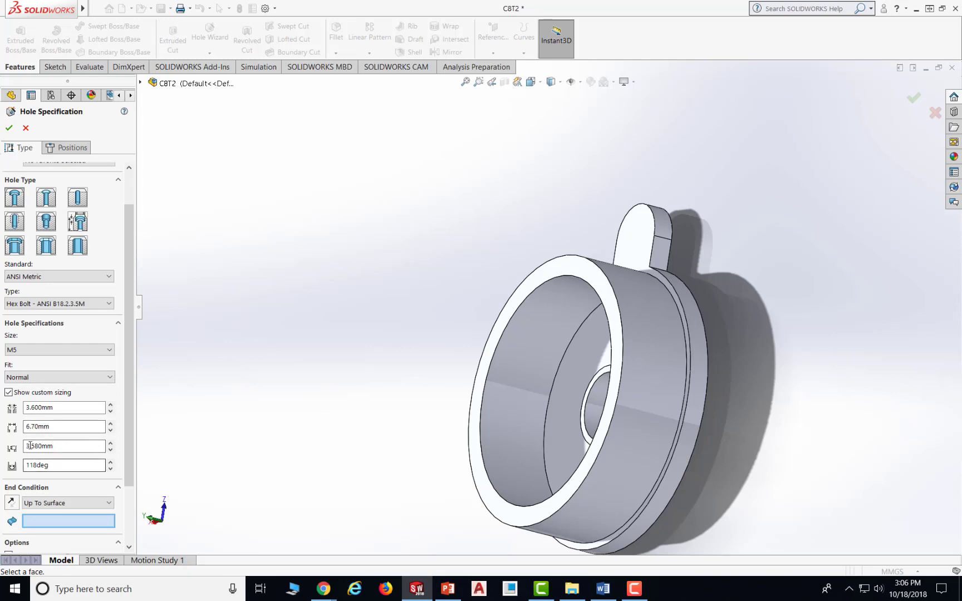
{"action": "left_click_drag", "start_coordinate": [26, 447], "coordinate": [82, 446]}
{"action": "type", "text": "3-1.65"}
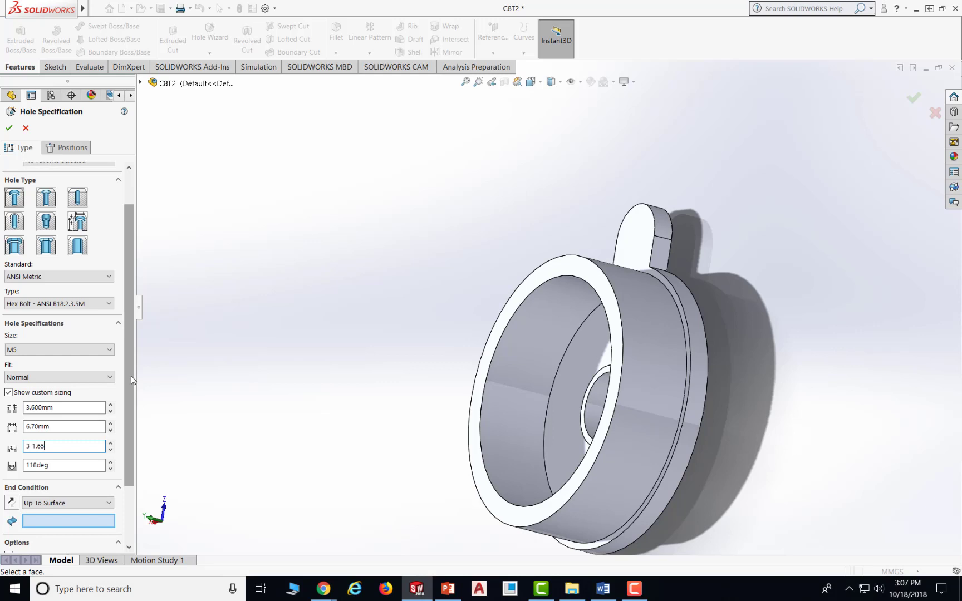
{"action": "left_click", "coordinate": [77, 505]}
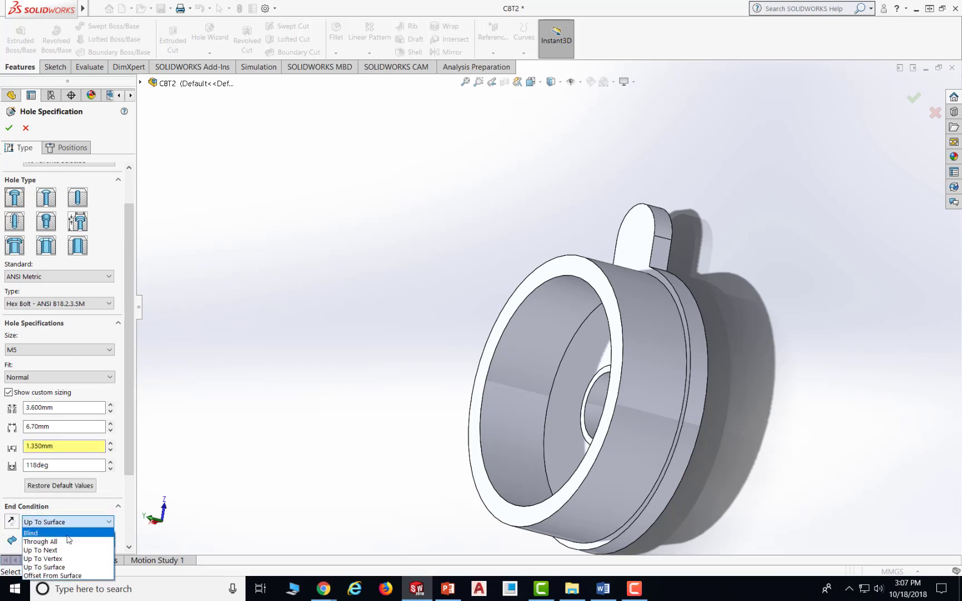
{"action": "left_click", "coordinate": [67, 535]}
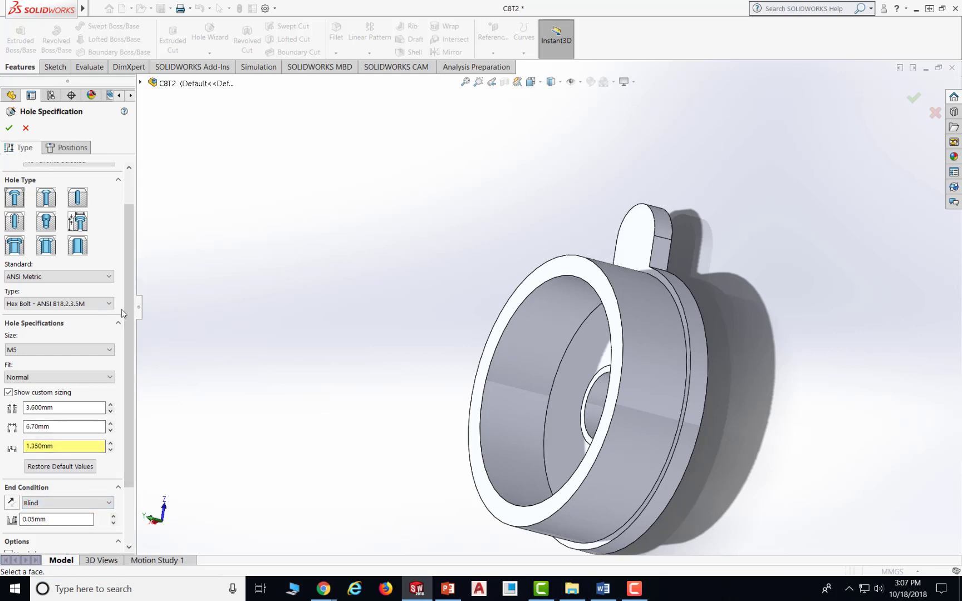
Move on to positioning the hole, and check in PowerPoint's Figure 95 which face of the tab carries the counterbore
{"action": "left_click", "coordinate": [61, 151]}
{"action": "left_click", "coordinate": [23, 148]}
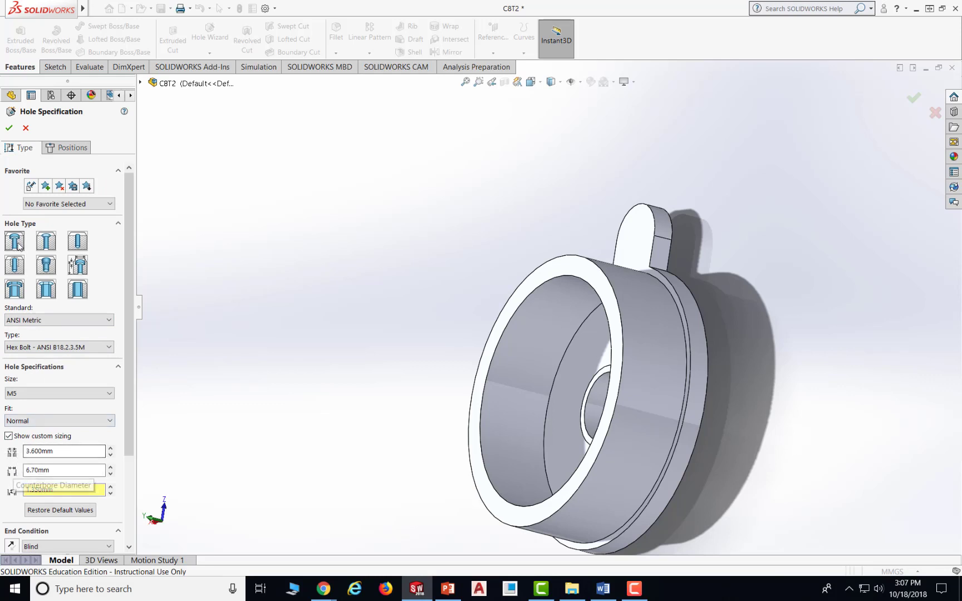
{"action": "left_click", "coordinate": [66, 147]}
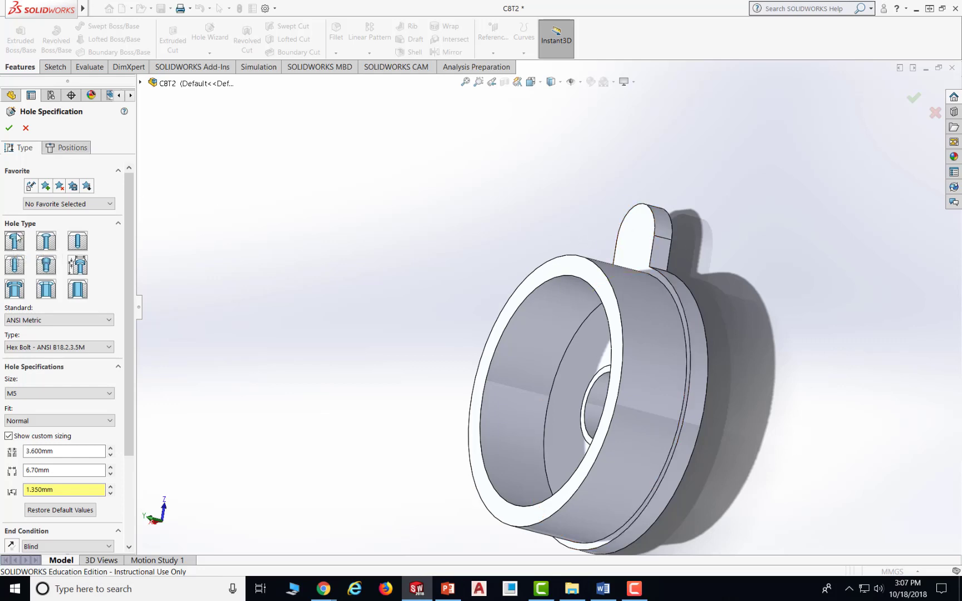
{"action": "left_click", "coordinate": [69, 148]}
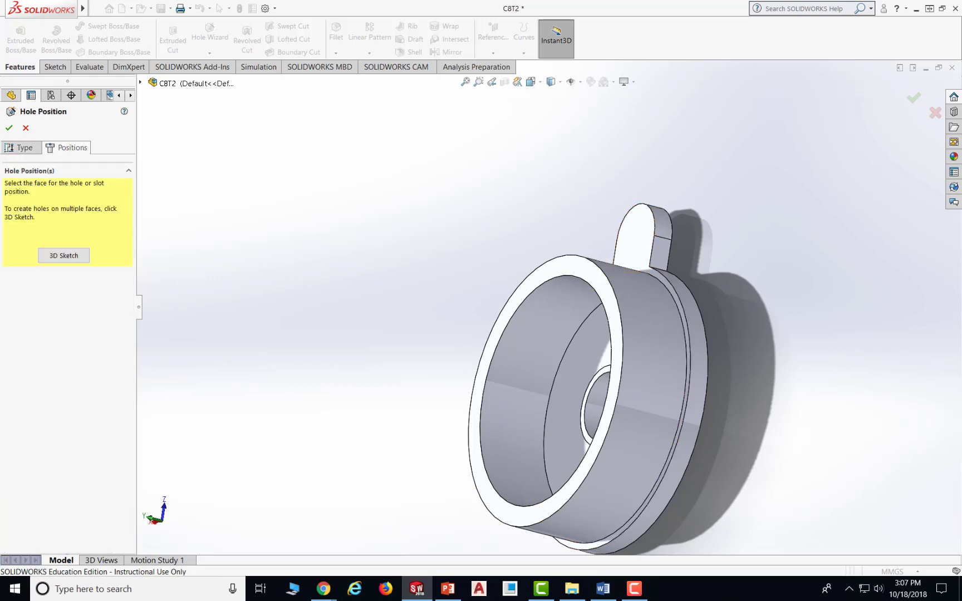
{"action": "left_click", "coordinate": [461, 589]}
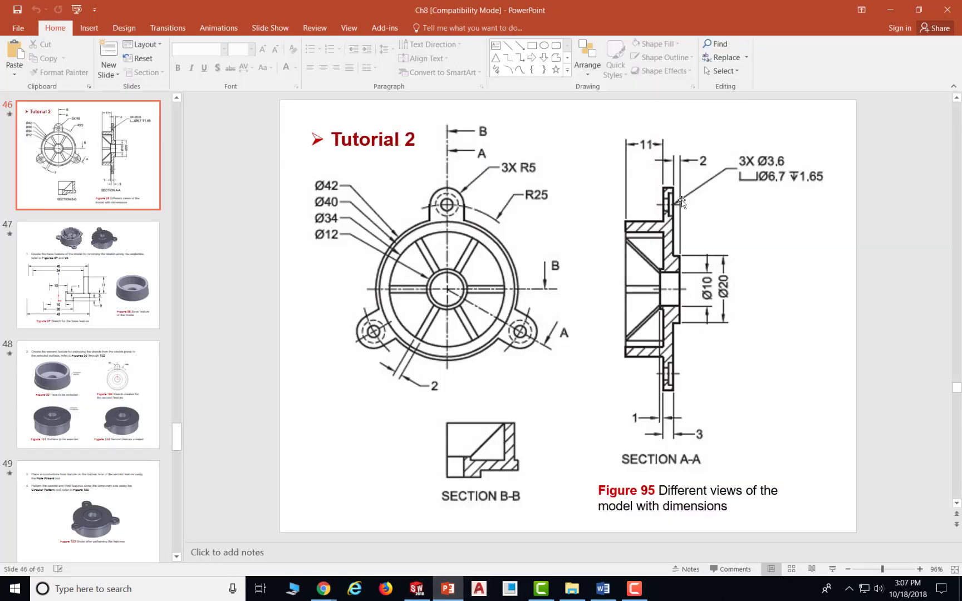
Back in SOLIDWORKS, place the counterbore hole on the tab's outer flange face, about 24.7 mm from the origin
{"action": "left_click", "coordinate": [417, 590]}
{"action": "middle_click_drag", "start_coordinate": [702, 252], "coordinate": [583, 220]}
{"action": "left_click", "coordinate": [662, 238]}
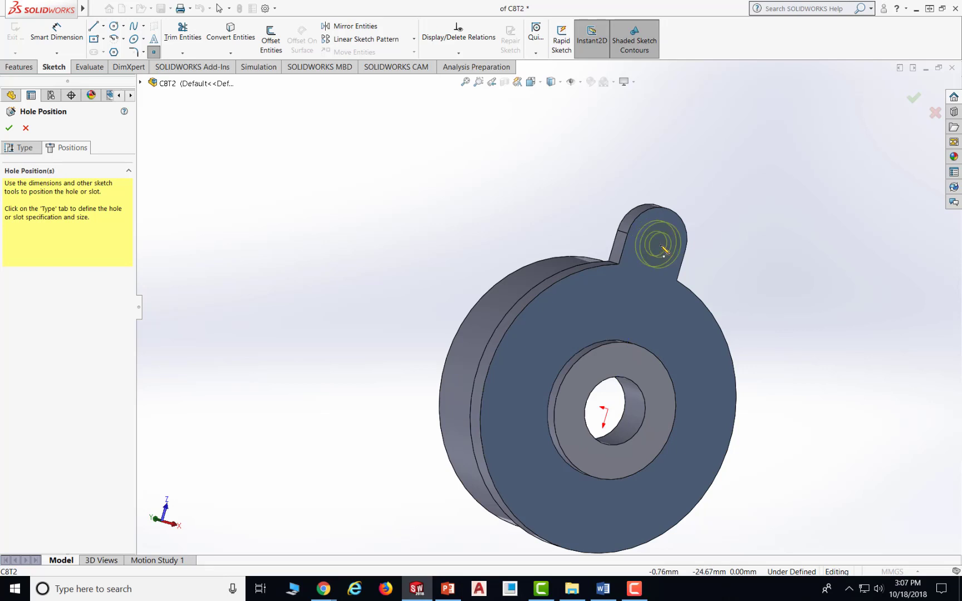
{"action": "left_click", "coordinate": [656, 243]}
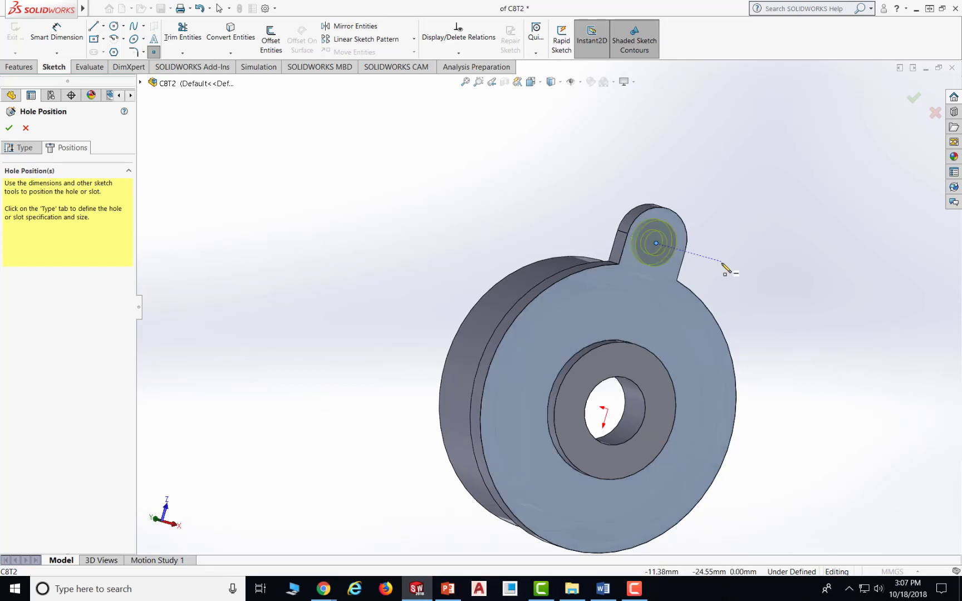
{"action": "middle_click_drag", "start_coordinate": [704, 260], "coordinate": [671, 243]}
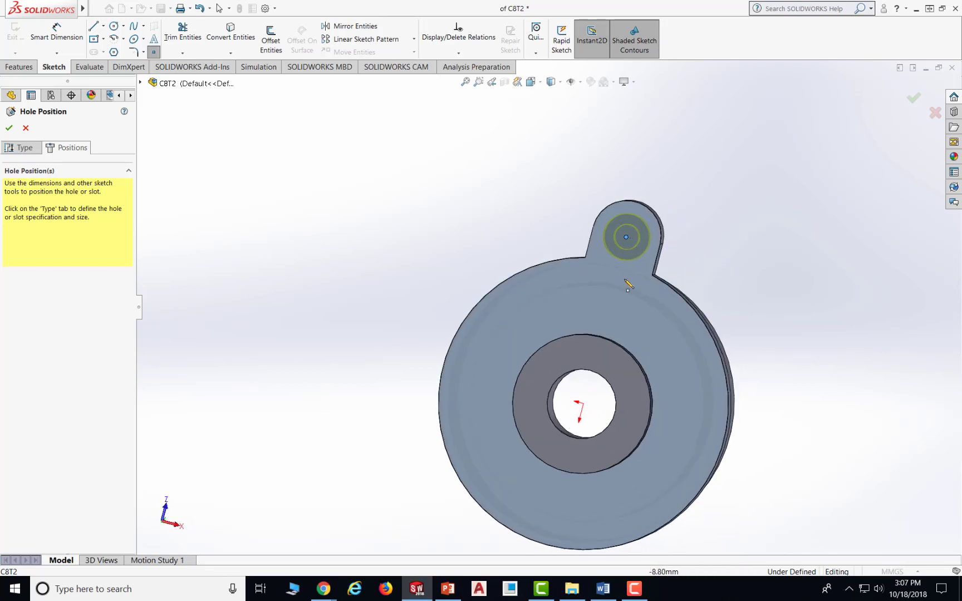
Dimension the hole centre's distance from the origin as 25 mm
{"action": "left_click", "coordinate": [51, 31]}
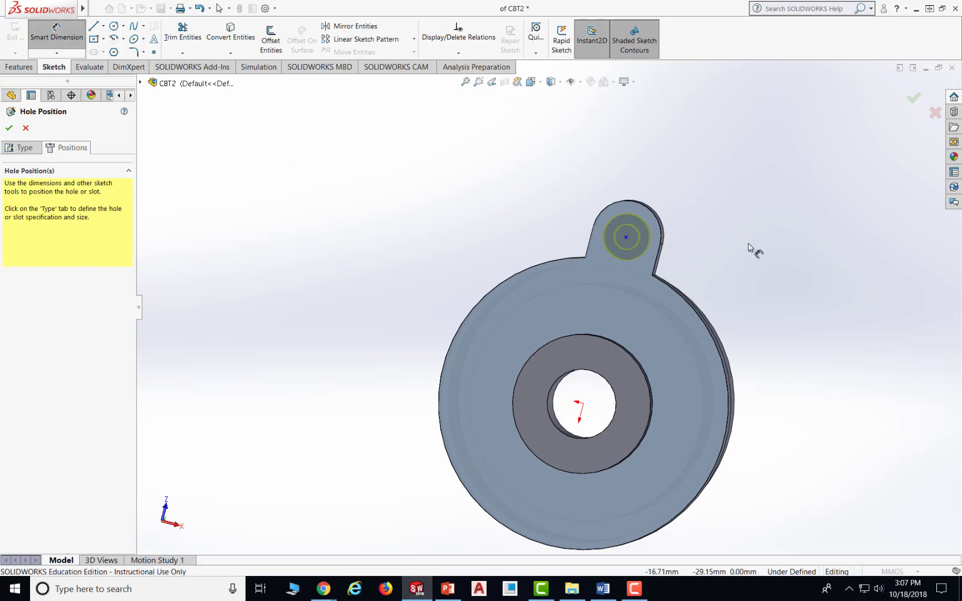
{"action": "left_click", "coordinate": [582, 403]}
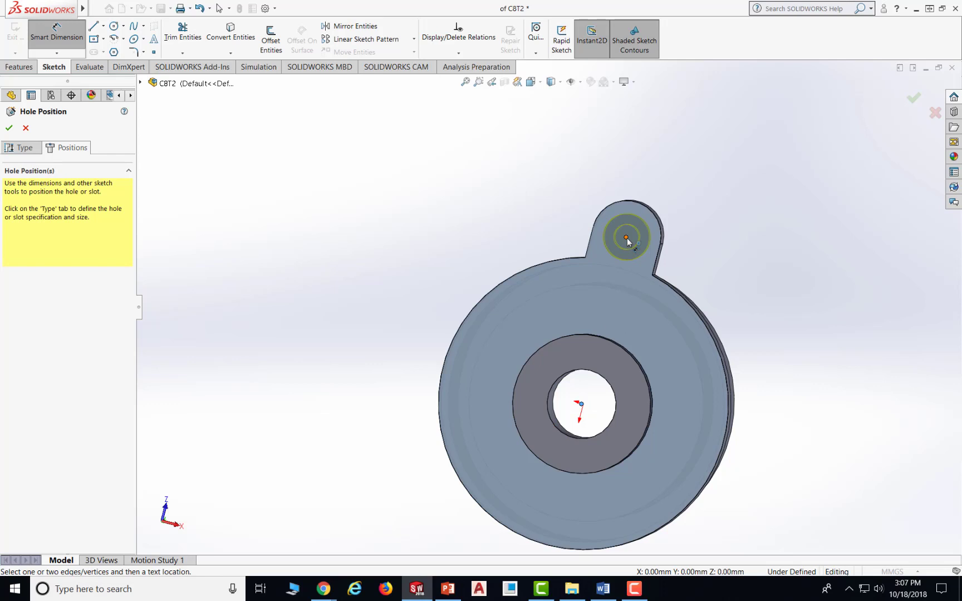
{"action": "left_click", "coordinate": [627, 238]}
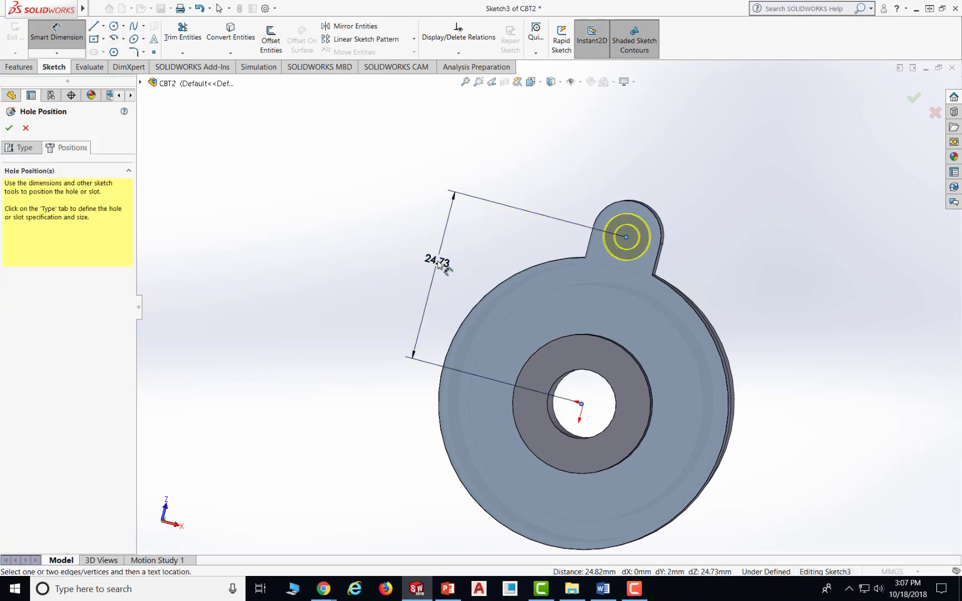
{"action": "left_click", "coordinate": [439, 264]}
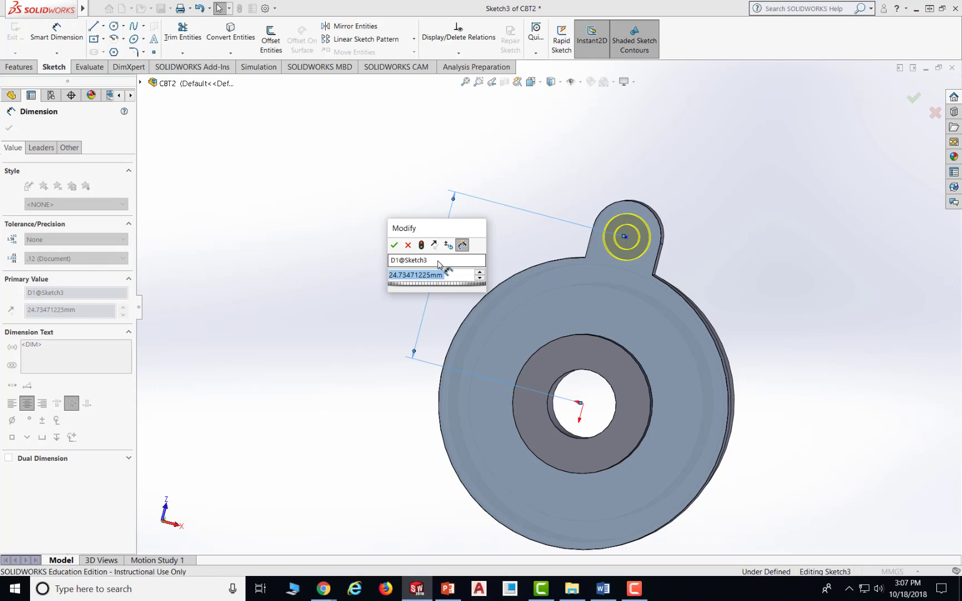
{"action": "type", "text": "25"}
{"action": "key", "text": "Return"}
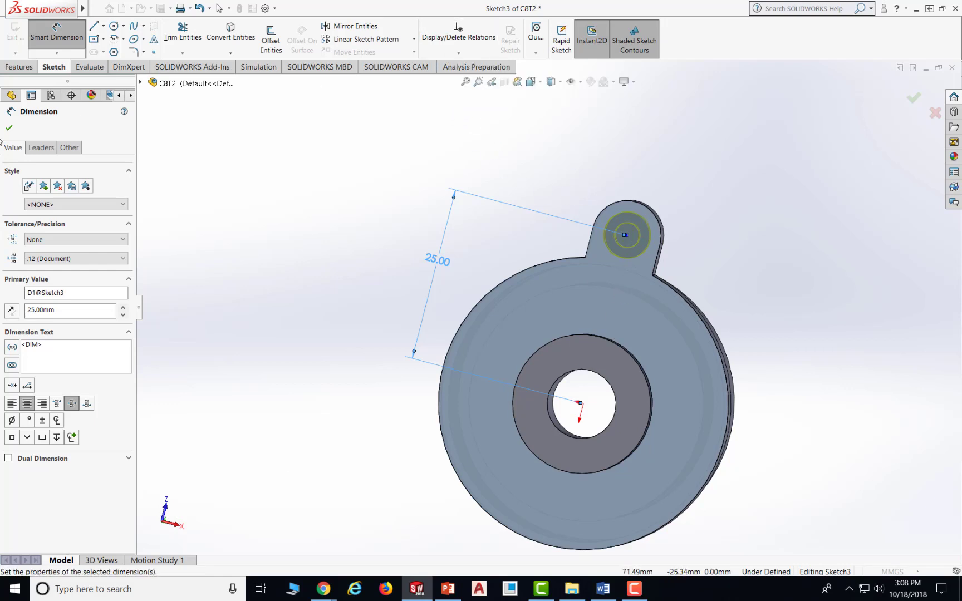
{"action": "key", "text": "Escape"}
Add a Vertical relation between the hole's centre point and the origin
{"action": "left_click", "coordinate": [466, 51]}
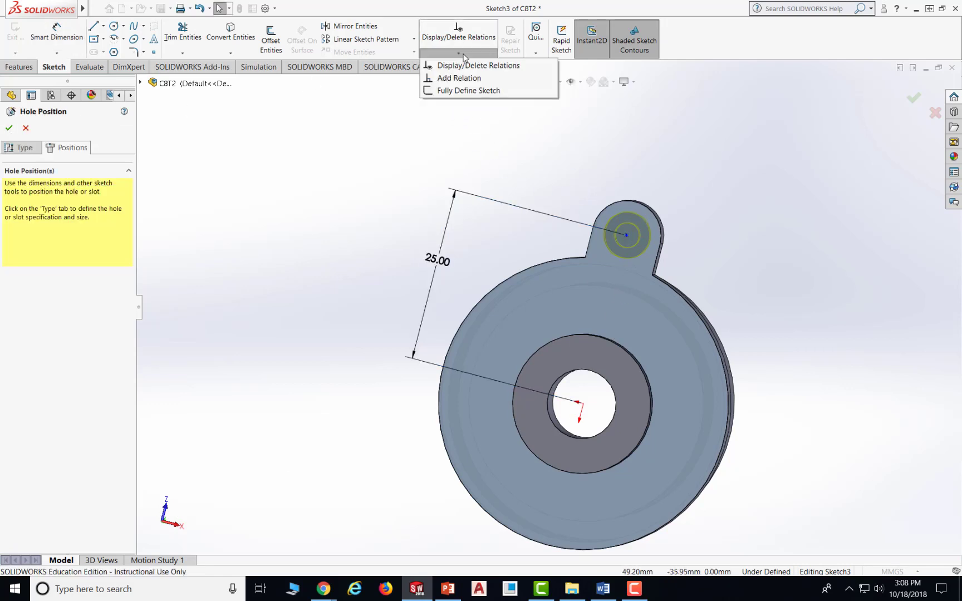
{"action": "left_click", "coordinate": [454, 79]}
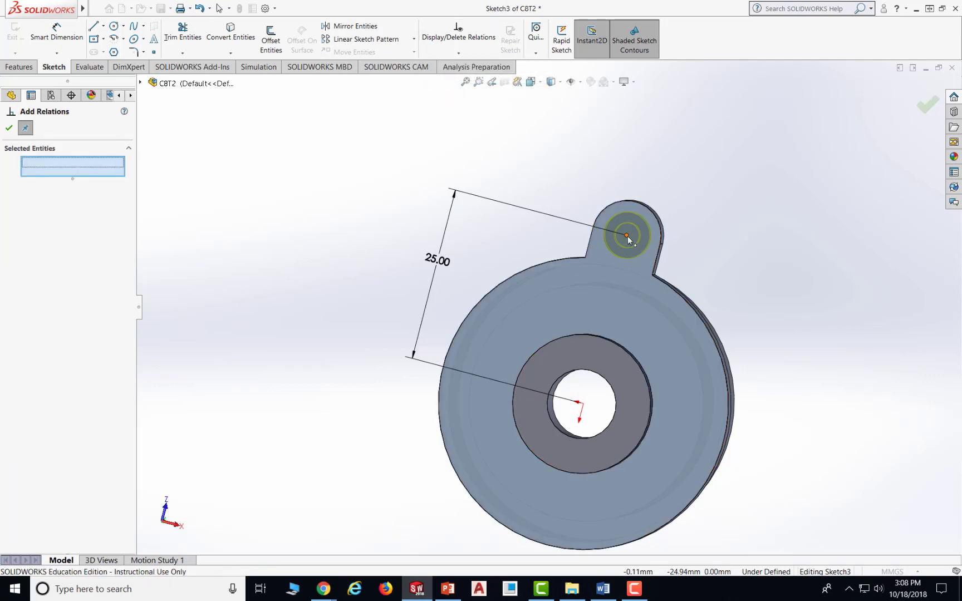
{"action": "left_click", "coordinate": [581, 403]}
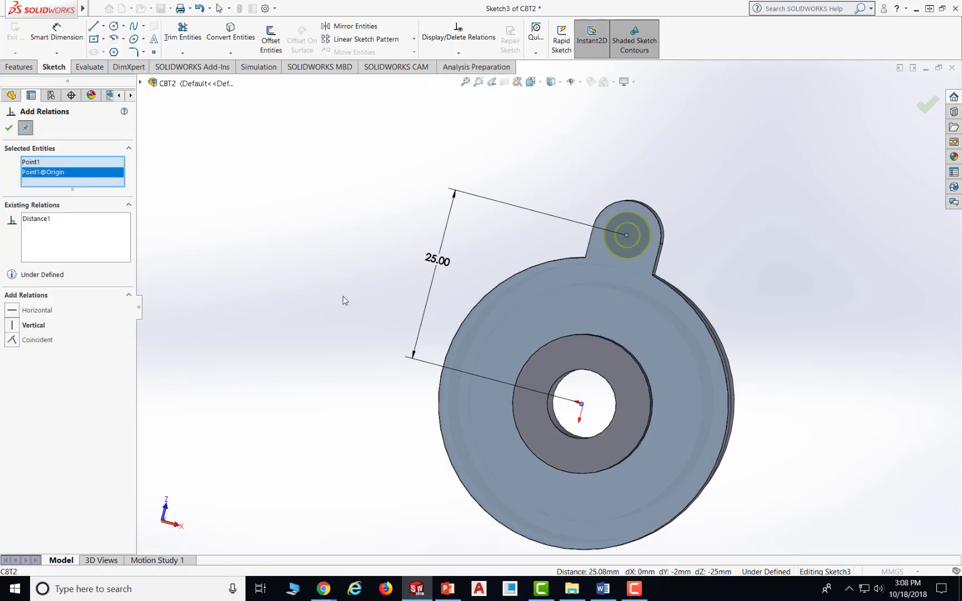
{"action": "left_click", "coordinate": [15, 326]}
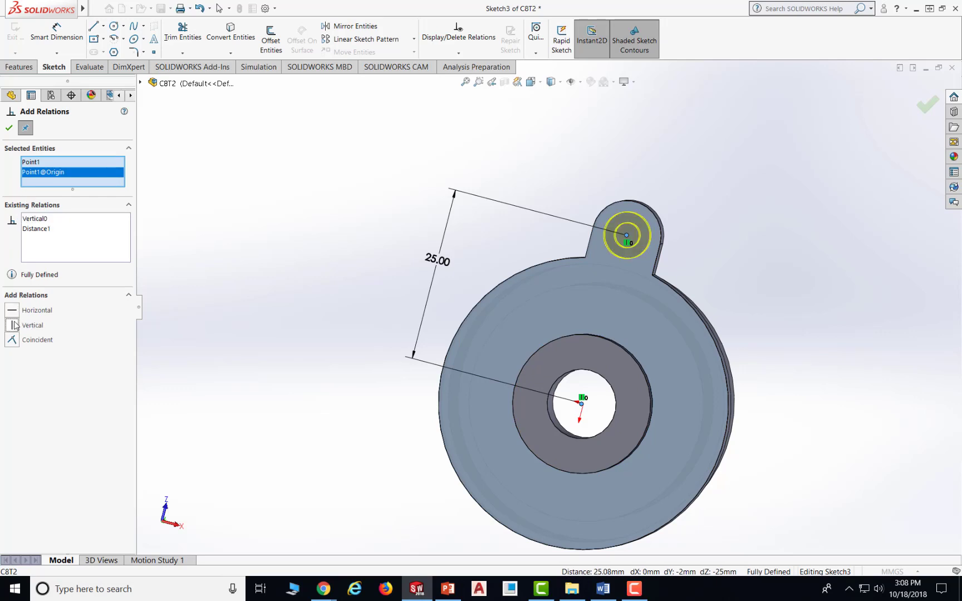
{"action": "left_click", "coordinate": [9, 128]}
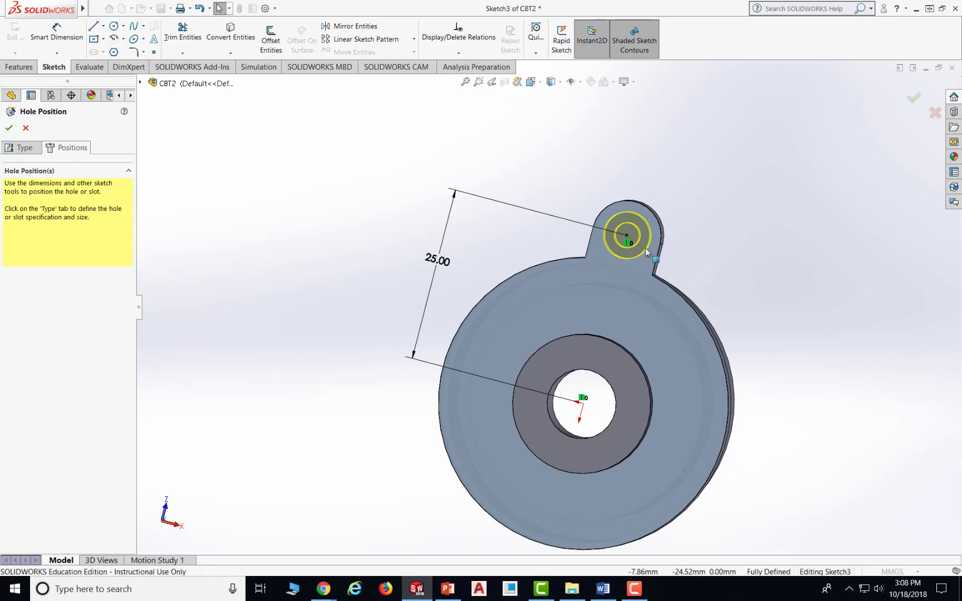
Finish positioning the counterbore hole and check from several angles how deep it cuts into the tab
{"action": "left_click", "coordinate": [8, 128]}
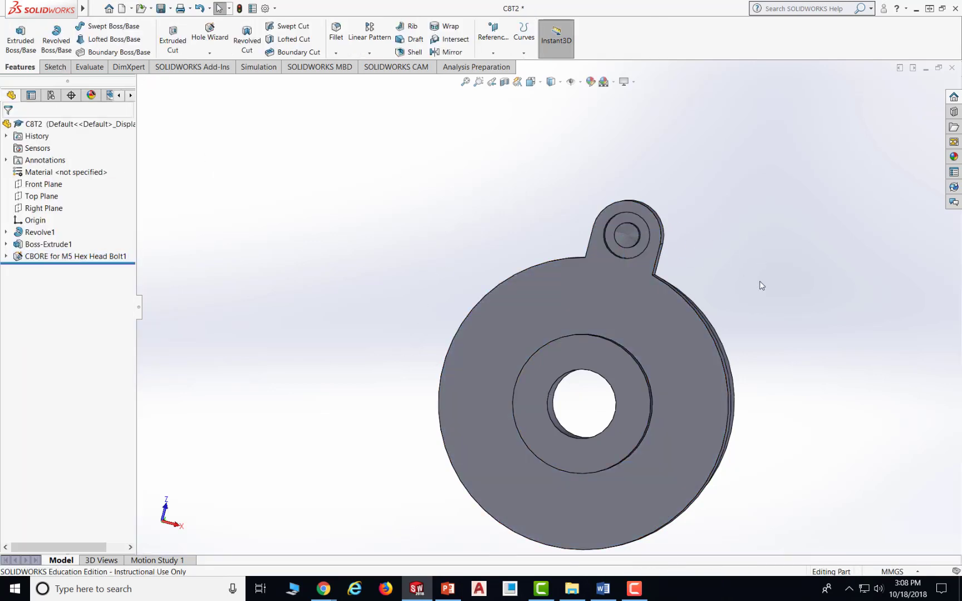
{"action": "middle_click_drag", "start_coordinate": [773, 285], "coordinate": [713, 285]}
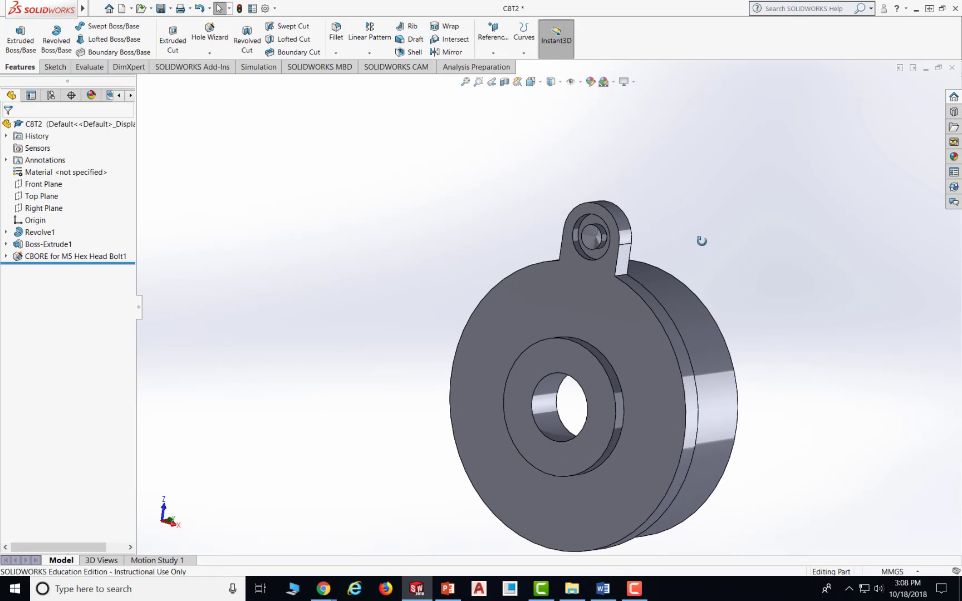
{"action": "middle_click_drag", "start_coordinate": [702, 241], "coordinate": [736, 284]}
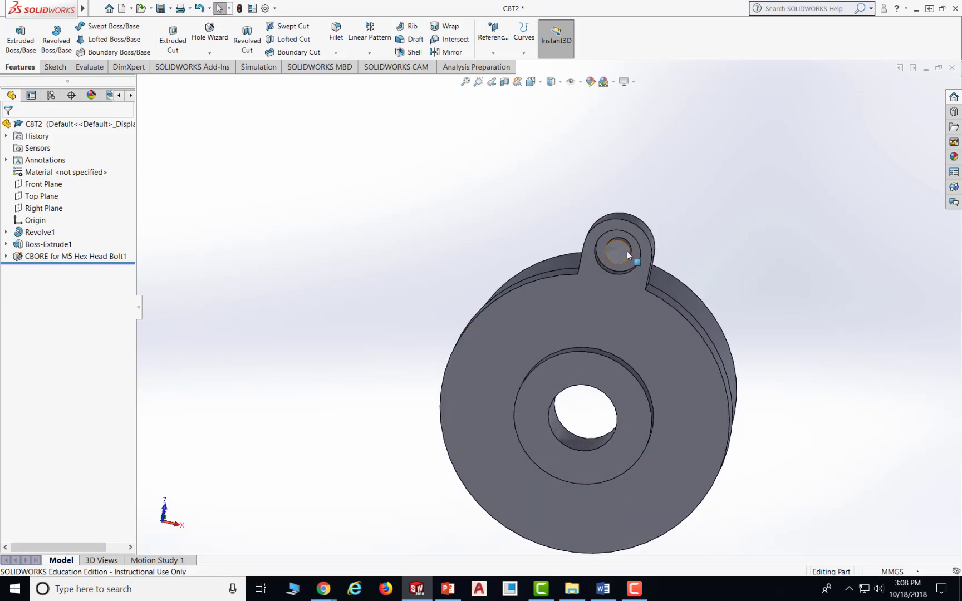
{"action": "middle_click_drag", "start_coordinate": [715, 273], "coordinate": [763, 273]}
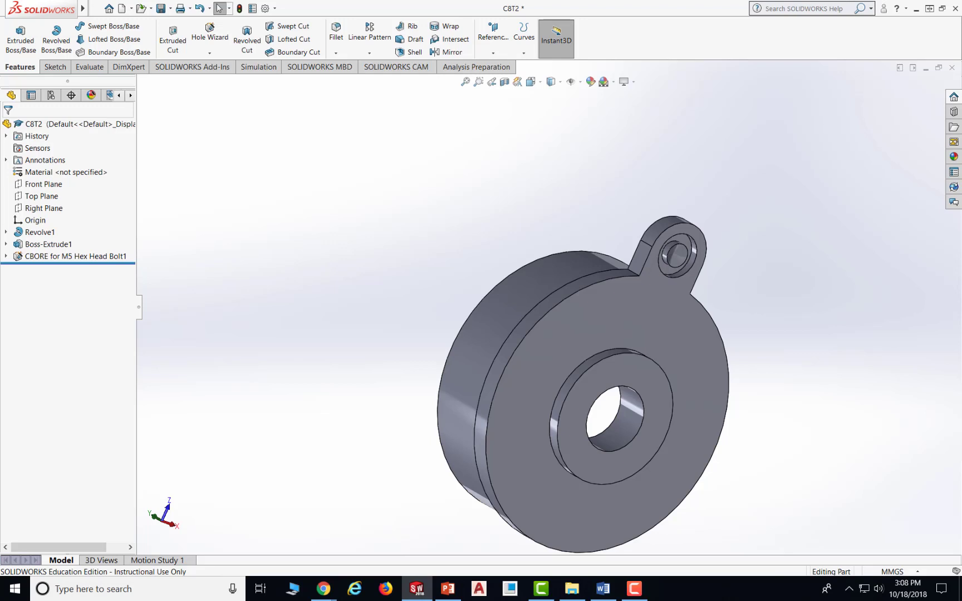
Edit the counterbore hole feature and set its blind depth to 10.05 mm
{"action": "left_click", "coordinate": [6, 257]}
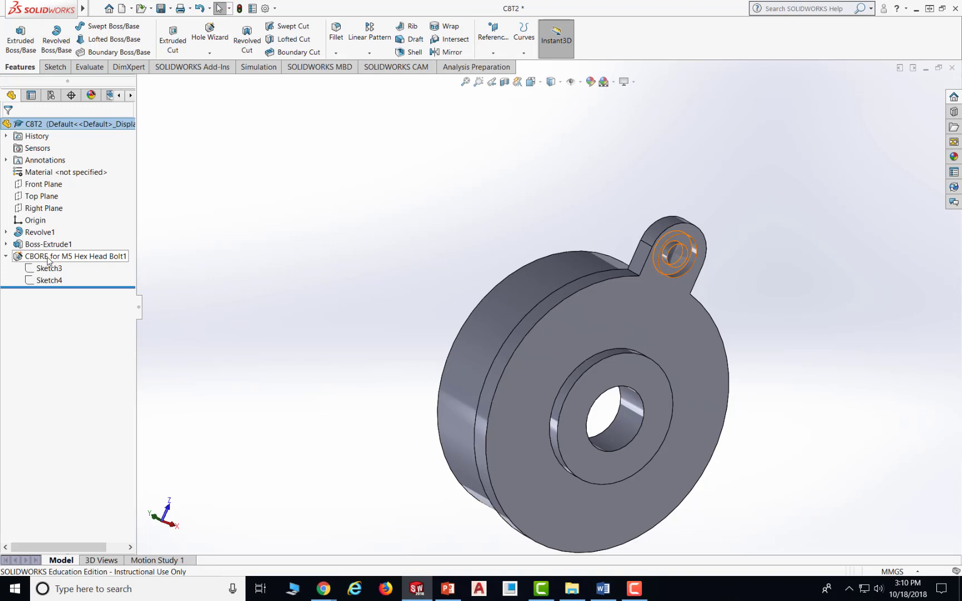
{"action": "right_click", "coordinate": [48, 261]}
{"action": "left_click", "coordinate": [103, 346]}
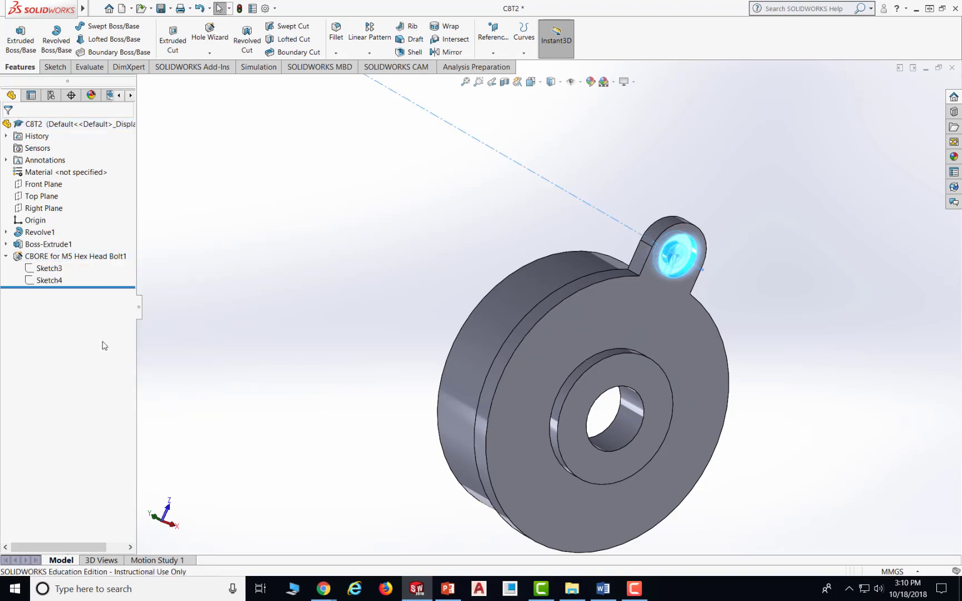
{"action": "left_click_drag", "start_coordinate": [130, 399], "coordinate": [135, 484]}
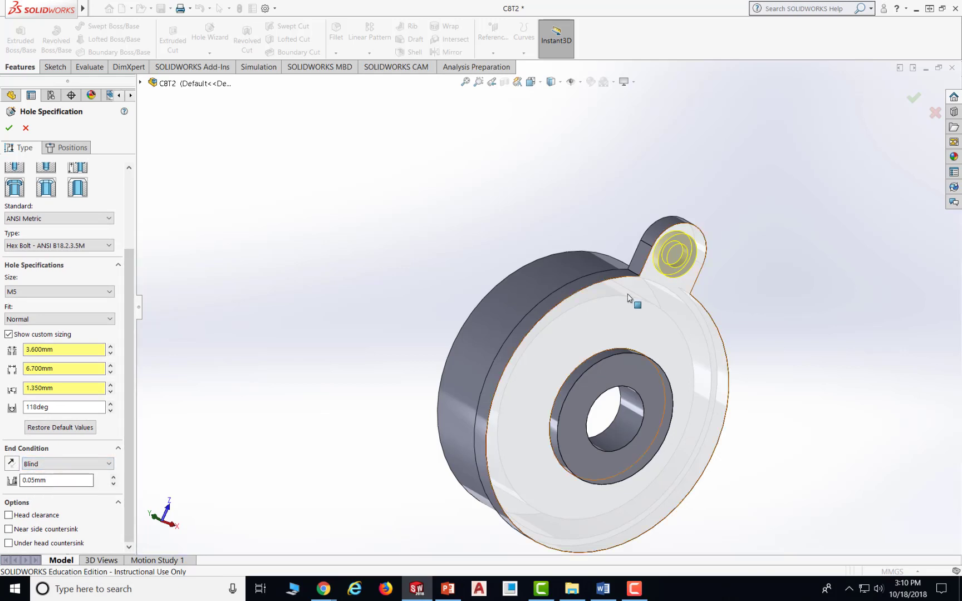
{"action": "left_click", "coordinate": [113, 478]}
{"action": "middle_click_drag", "start_coordinate": [812, 348], "coordinate": [844, 389]}
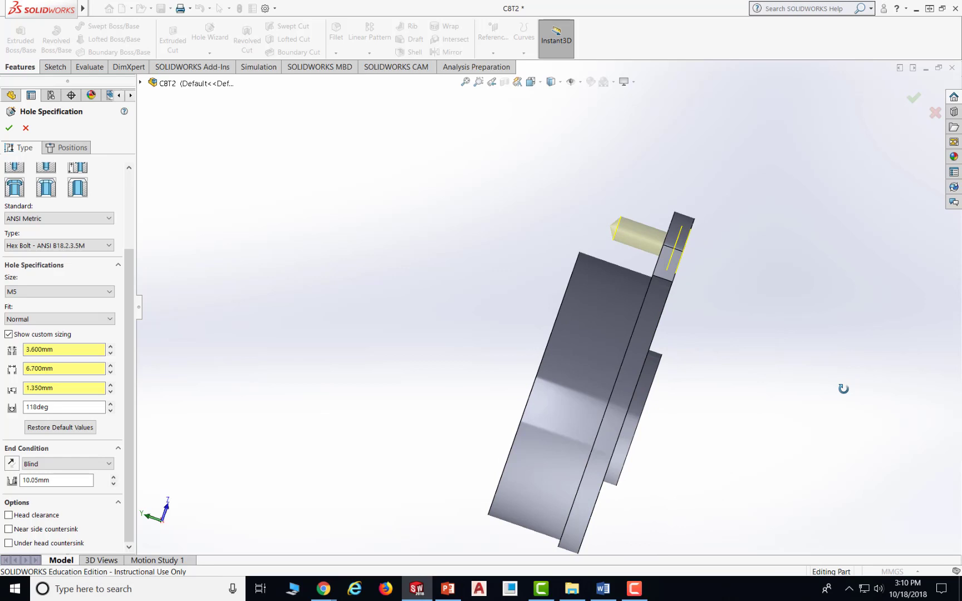
{"action": "key", "text": "Return"}
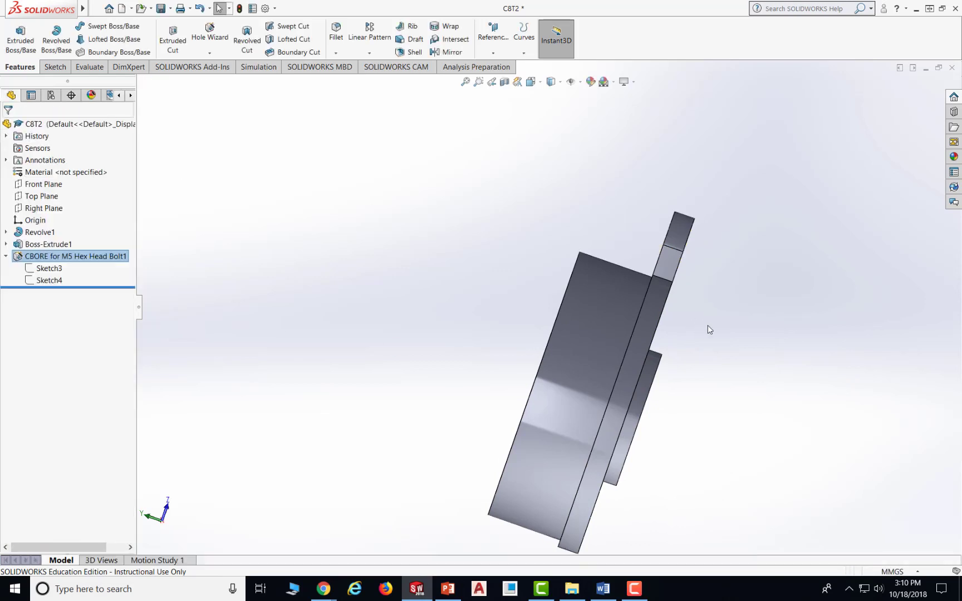
Inspect the tab hole from both sides of the part and save the part
{"action": "middle_click_drag", "start_coordinate": [739, 331], "coordinate": [648, 269]}
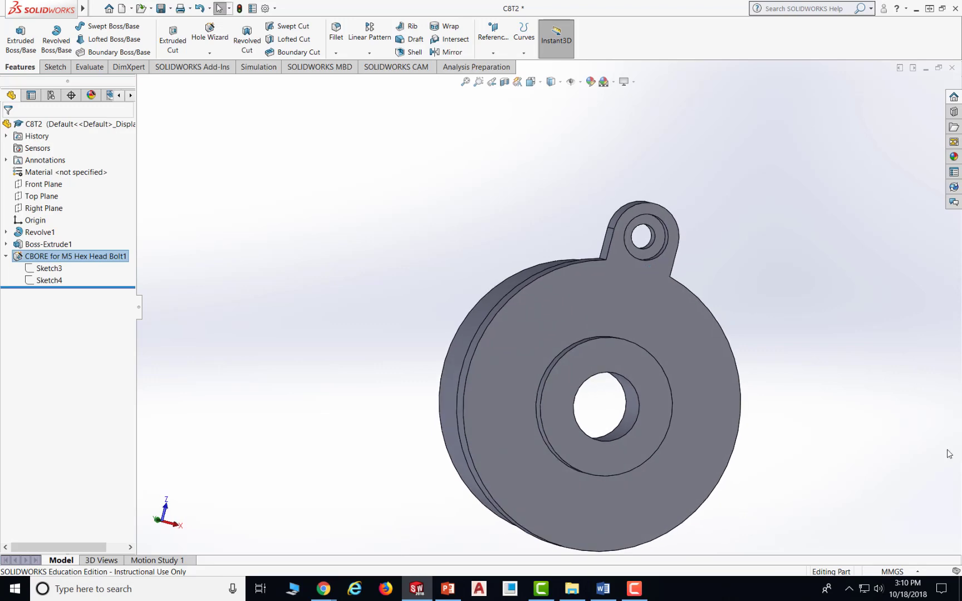
{"action": "middle_click_drag", "start_coordinate": [766, 308], "coordinate": [745, 318]}
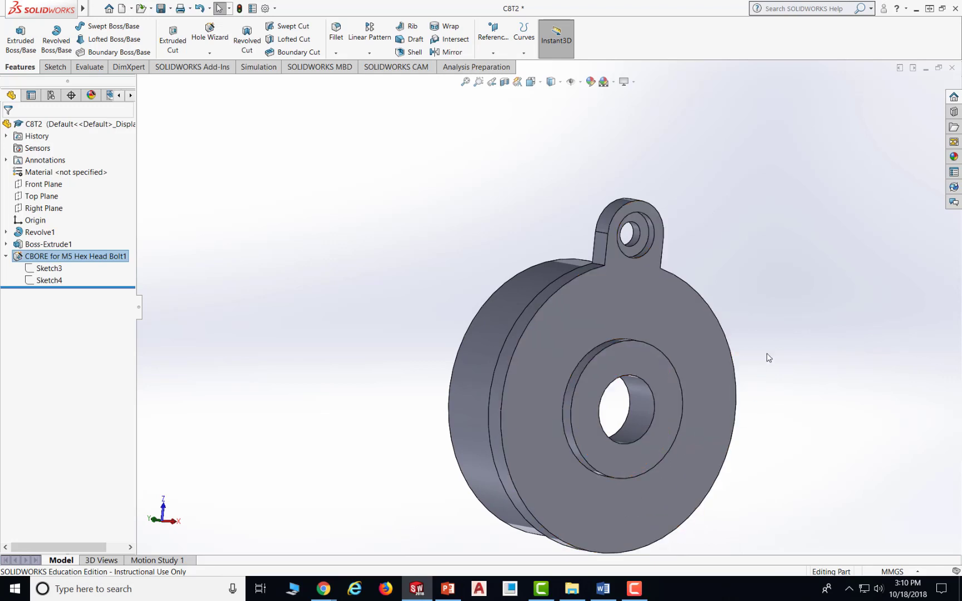
{"action": "middle_click_drag", "start_coordinate": [767, 358], "coordinate": [818, 356]}
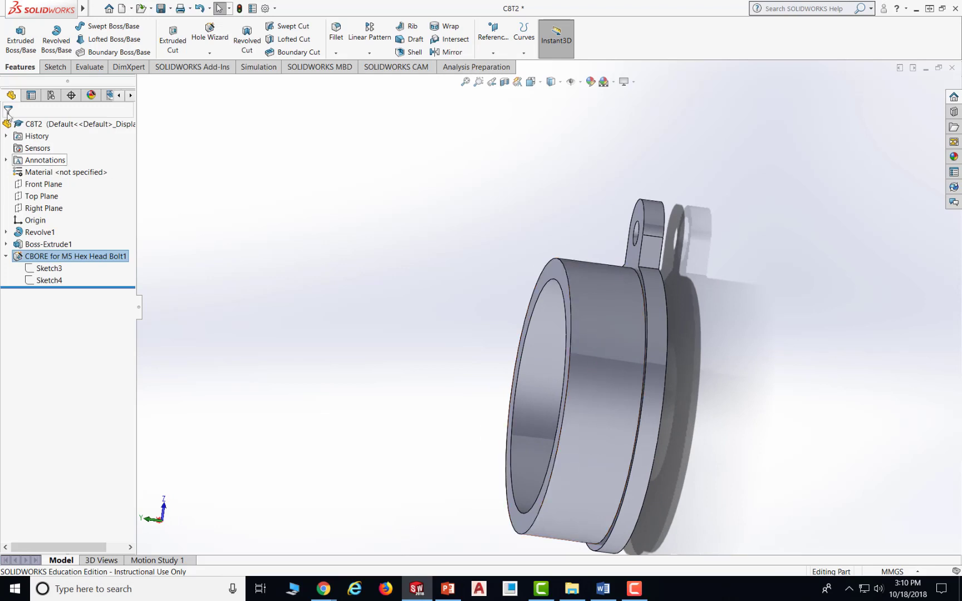
{"action": "left_click", "coordinate": [162, 9]}
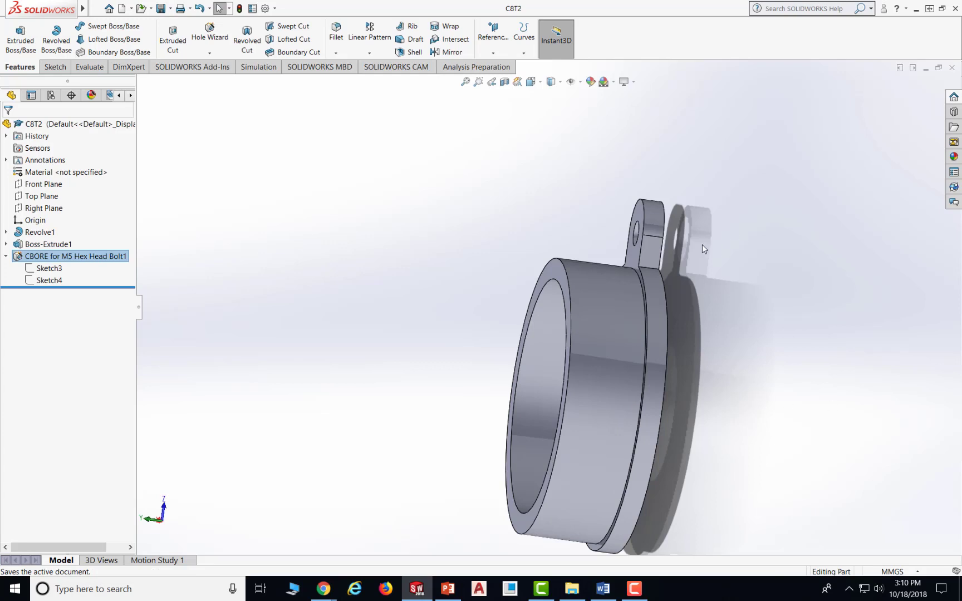
{"action": "middle_click_drag", "start_coordinate": [703, 245], "coordinate": [765, 255]}
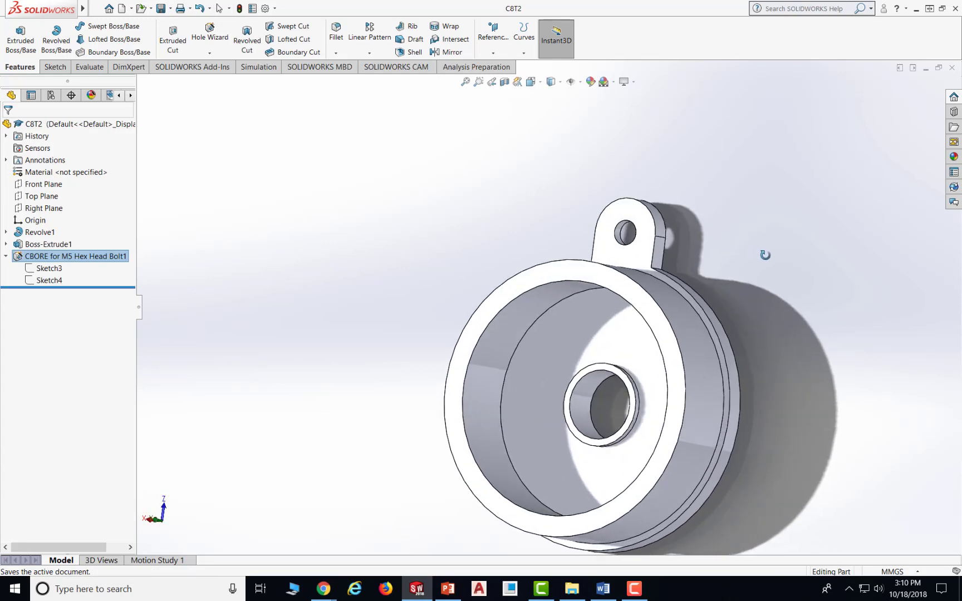
{"action": "key", "text": "Escape"}
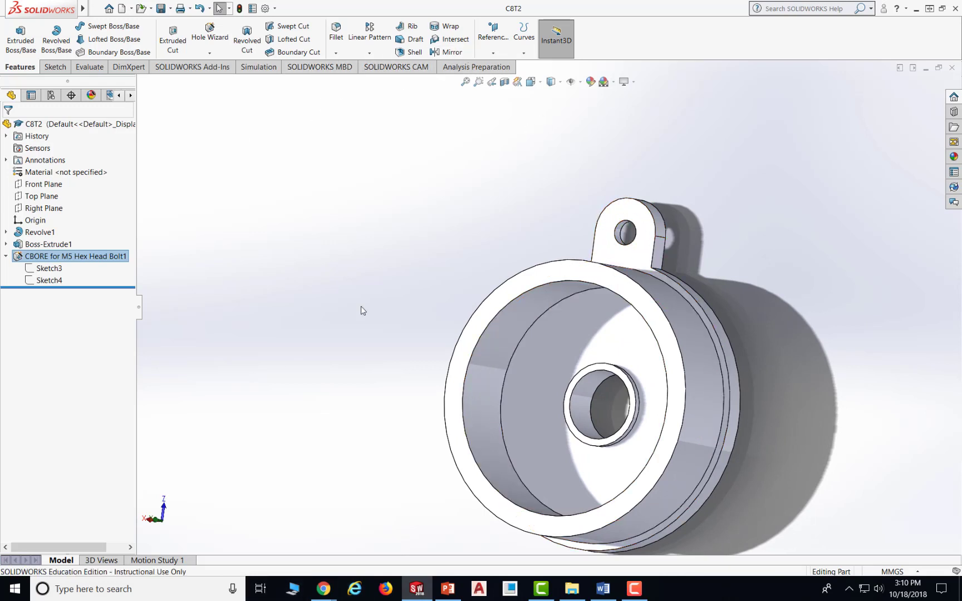
Set up a circular pattern about the central bore's inner cylindrical face, with 3 instances equally spaced over 360°
{"action": "left_click", "coordinate": [369, 52]}
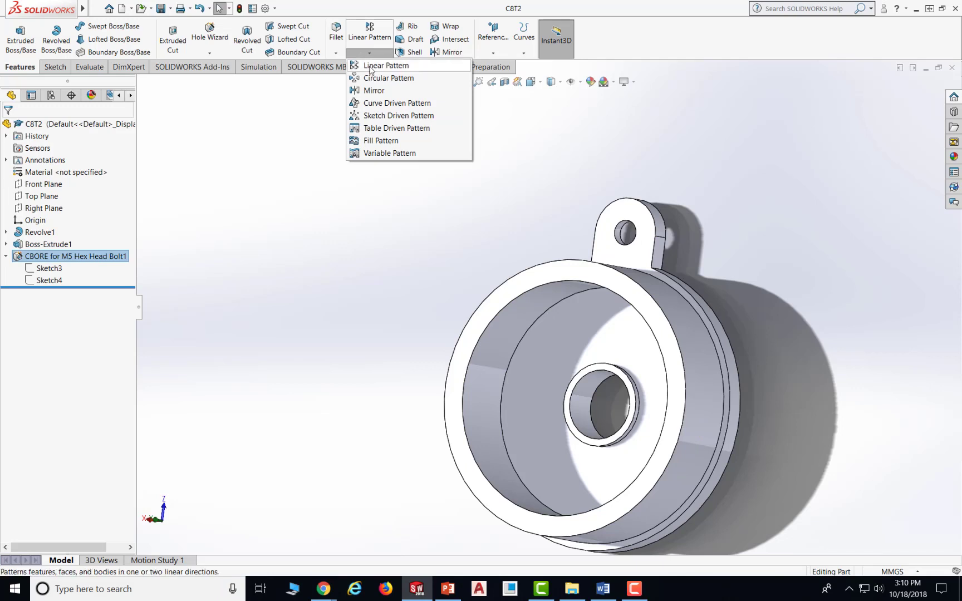
{"action": "left_click", "coordinate": [375, 78]}
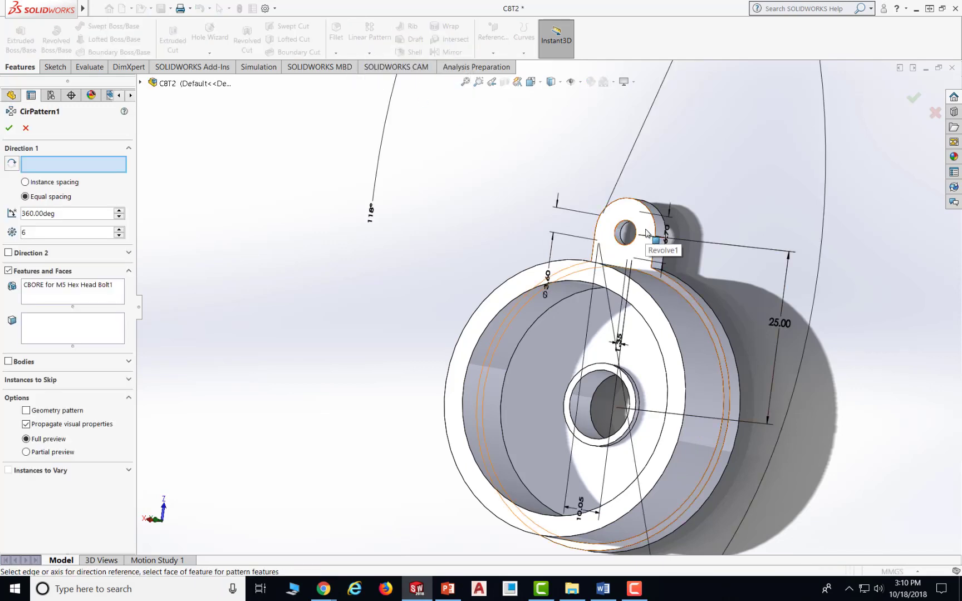
{"action": "left_click", "coordinate": [647, 233]}
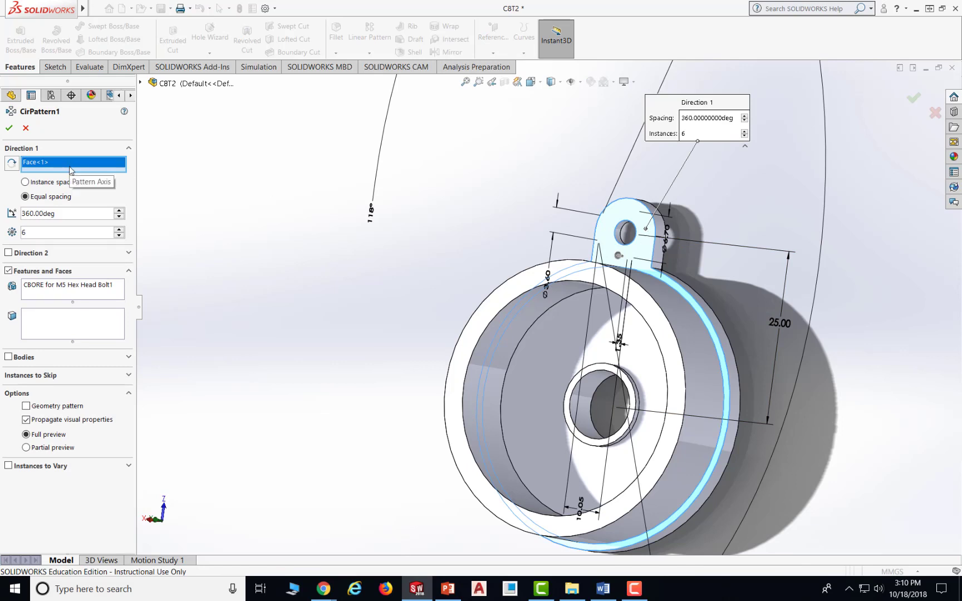
{"action": "key", "text": "Delete"}
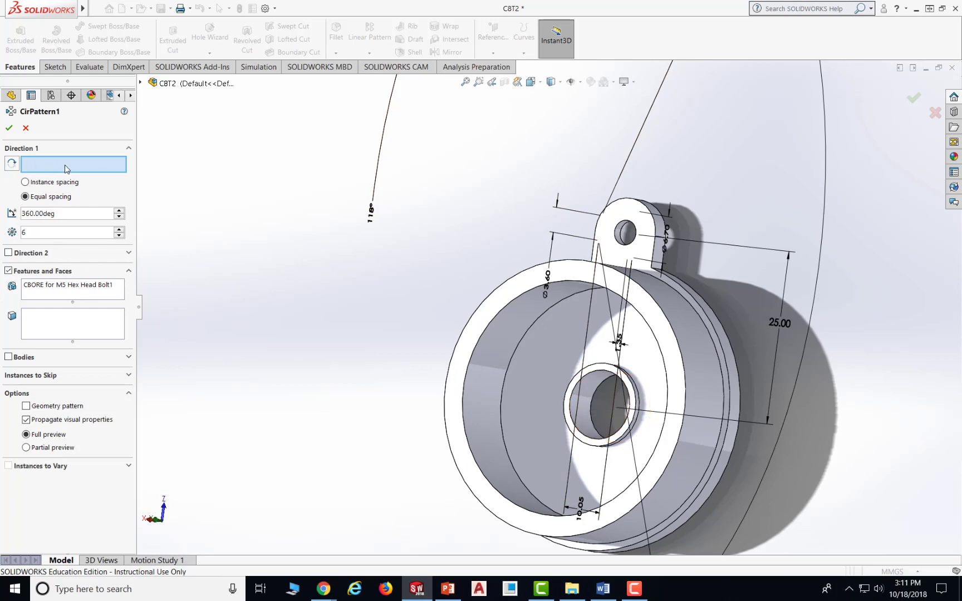
{"action": "left_click", "coordinate": [589, 387]}
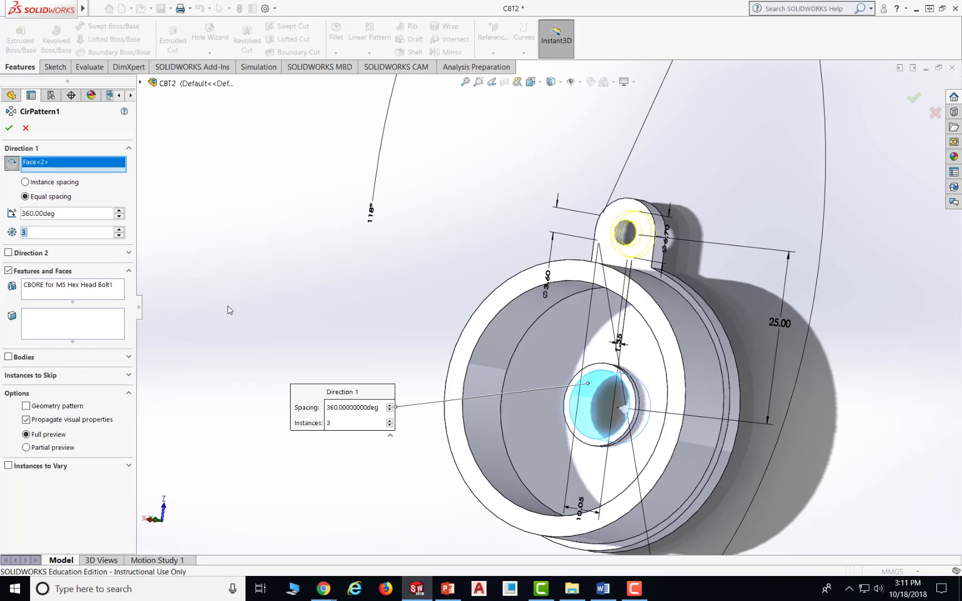
Replace the preselected counterbore hole with the rounded tab's extrusion as the feature to pattern
{"action": "middle_click_drag", "start_coordinate": [229, 309], "coordinate": [248, 307]}
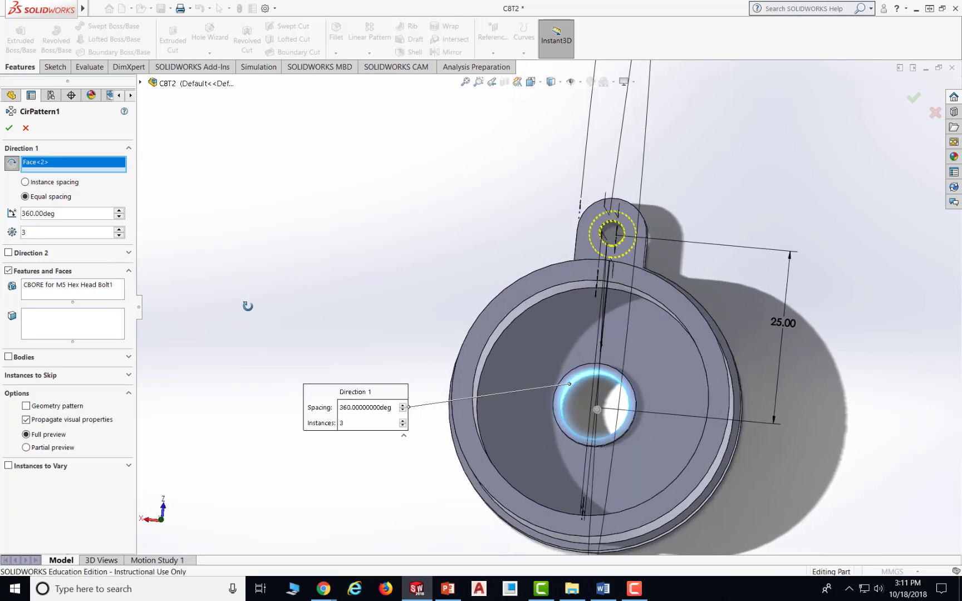
{"action": "left_click", "coordinate": [40, 287]}
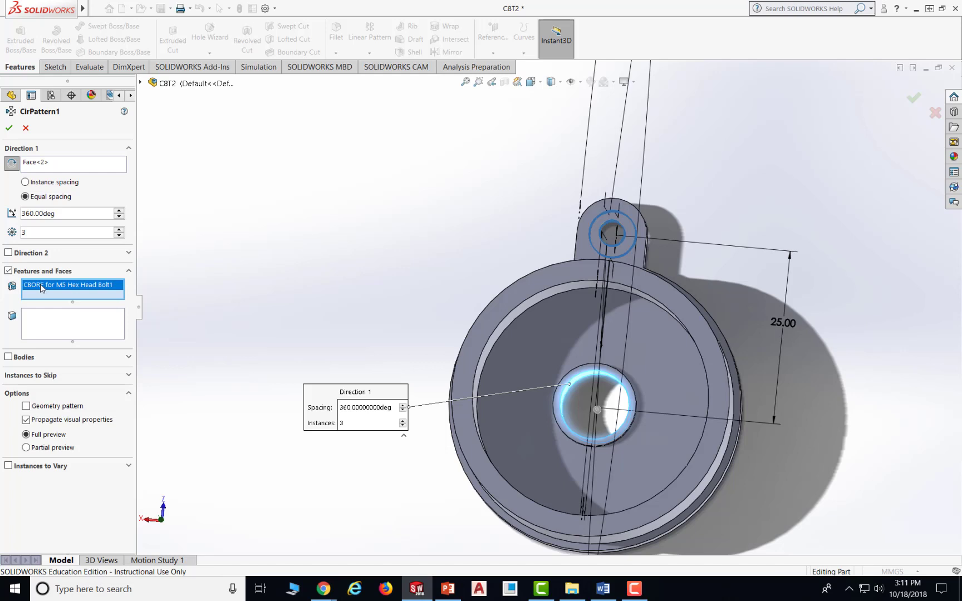
{"action": "key", "text": "Delete"}
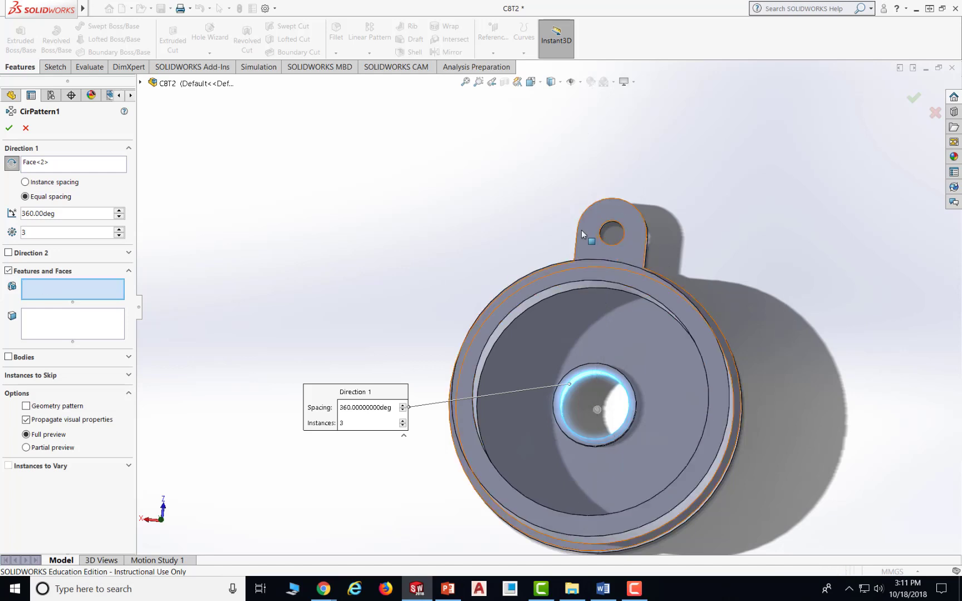
{"action": "left_click", "coordinate": [633, 252]}
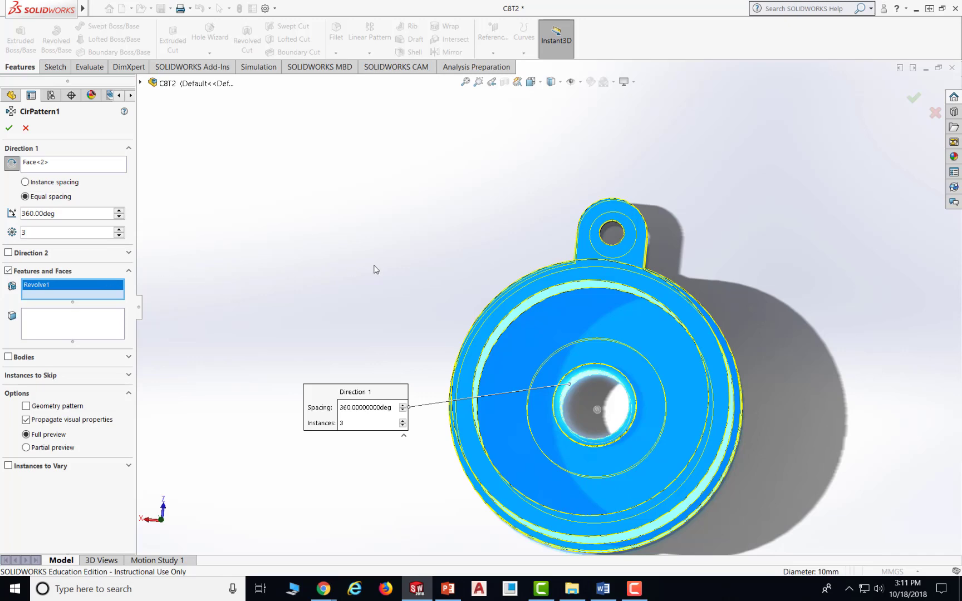
{"action": "key", "text": "Delete"}
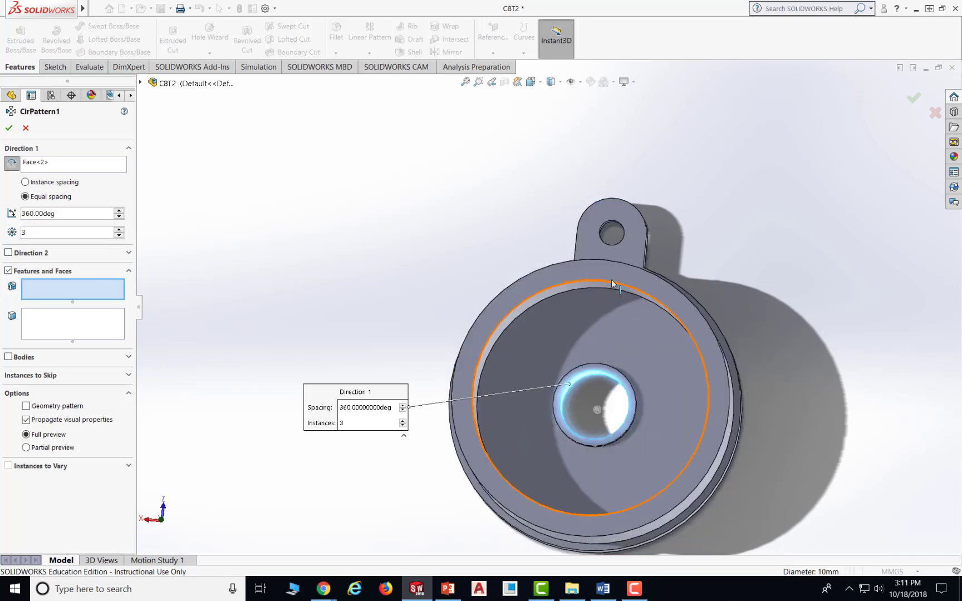
{"action": "middle_click_drag", "start_coordinate": [707, 265], "coordinate": [653, 263]}
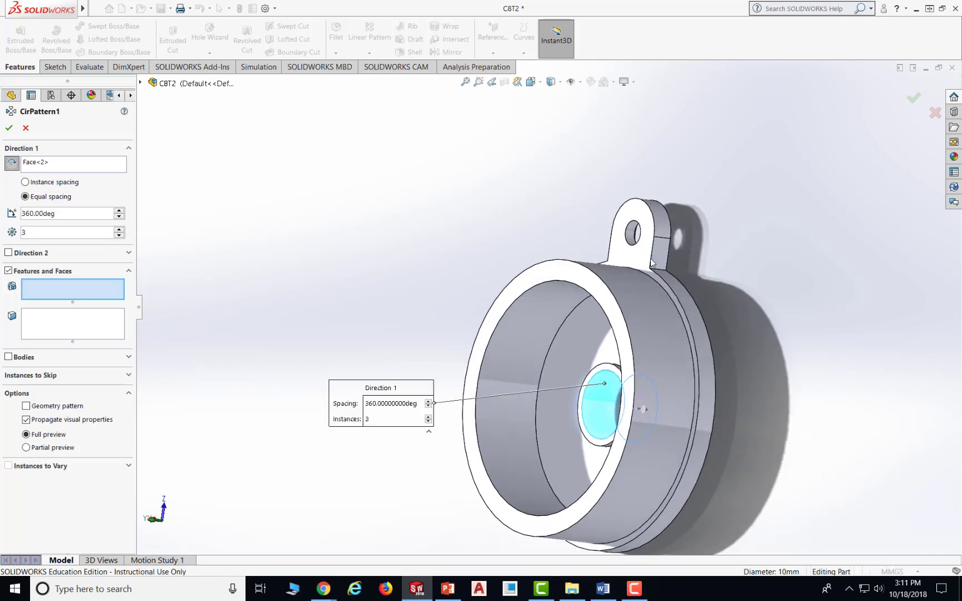
{"action": "left_click", "coordinate": [662, 221]}
{"action": "middle_click_drag", "start_coordinate": [765, 341], "coordinate": [811, 333]}
{"action": "middle_click_drag", "start_coordinate": [725, 243], "coordinate": [681, 242]}
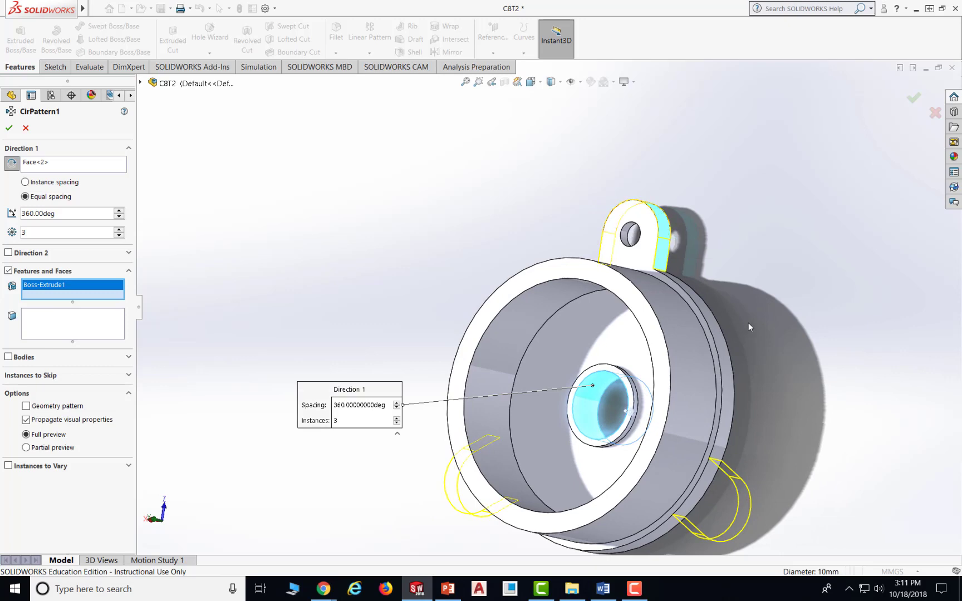
{"action": "middle_click_drag", "start_coordinate": [749, 323], "coordinate": [798, 313]}
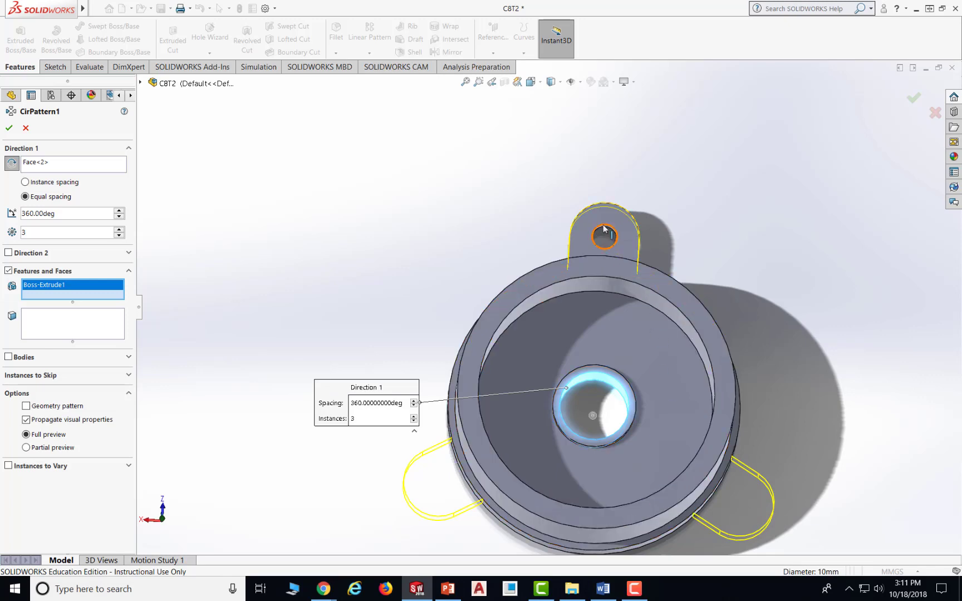
Add the tab's counterbore hole to the patterned features and complete the circular pattern
{"action": "scroll", "coordinate": [604, 228], "scroll_direction": "down", "scroll_amount": 3}
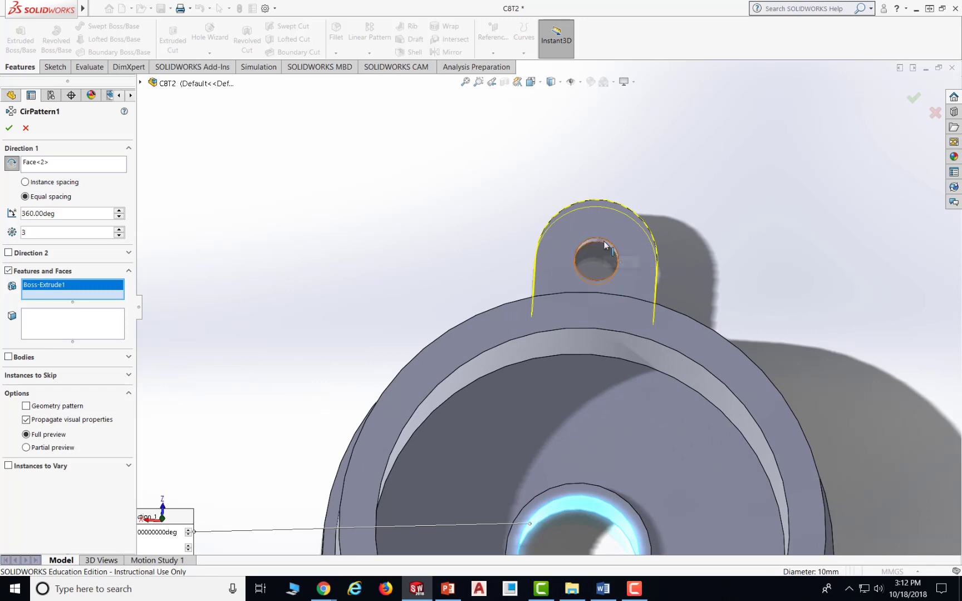
{"action": "left_click", "coordinate": [609, 254]}
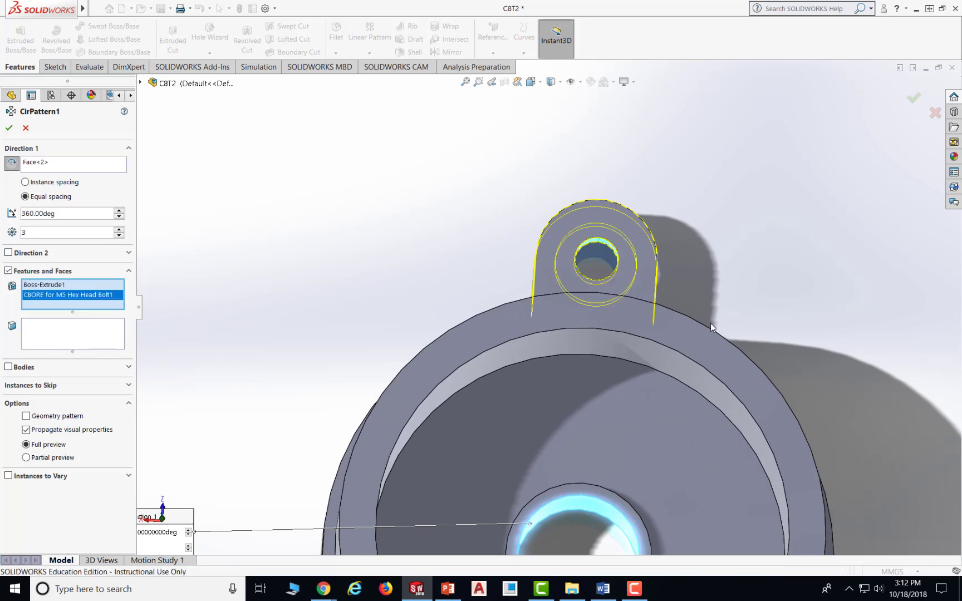
{"action": "scroll", "coordinate": [712, 327], "scroll_direction": "up", "scroll_amount": 4}
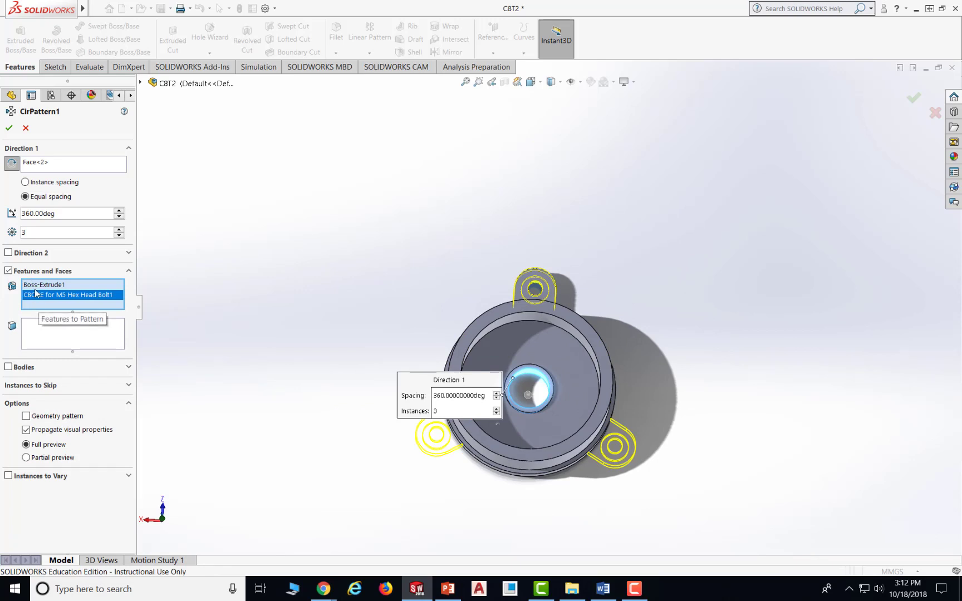
{"action": "left_click", "coordinate": [8, 127]}
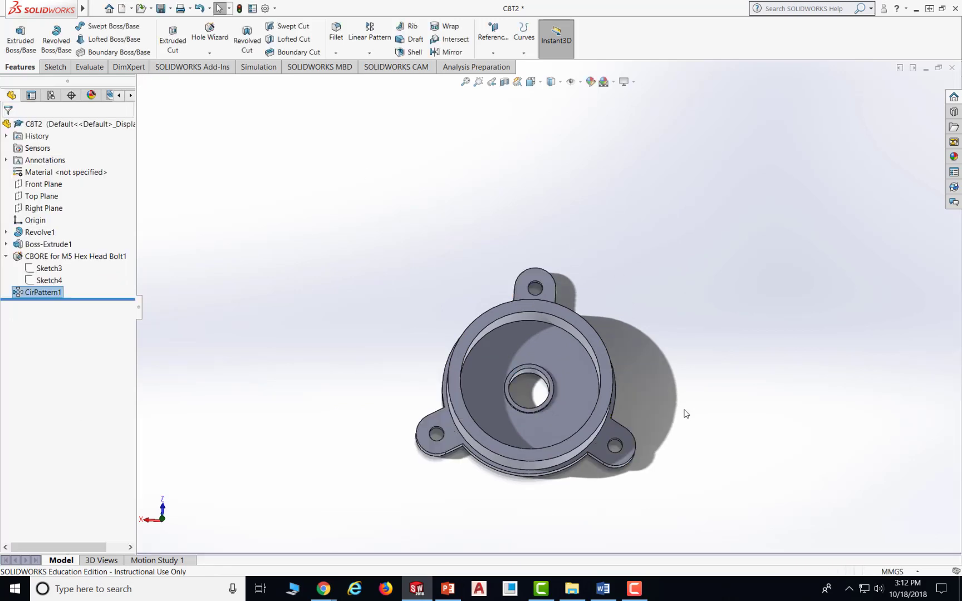
Save the patterned part and switch to PowerPoint to consult the Figure 95 drawing for Tutorial 2
{"action": "middle_click_drag", "start_coordinate": [690, 420], "coordinate": [674, 378]}
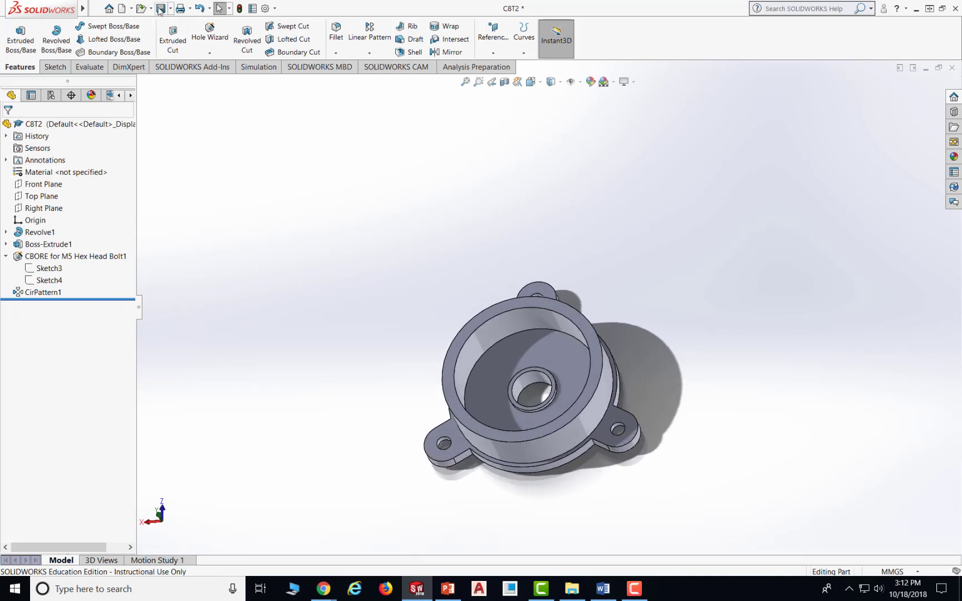
{"action": "left_click", "coordinate": [161, 8]}
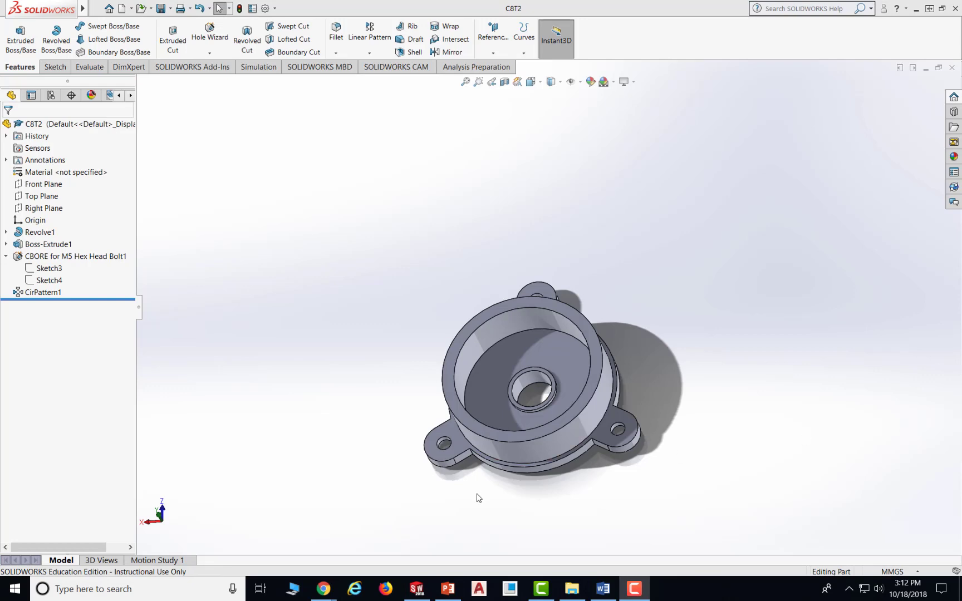
{"action": "left_click", "coordinate": [447, 589]}
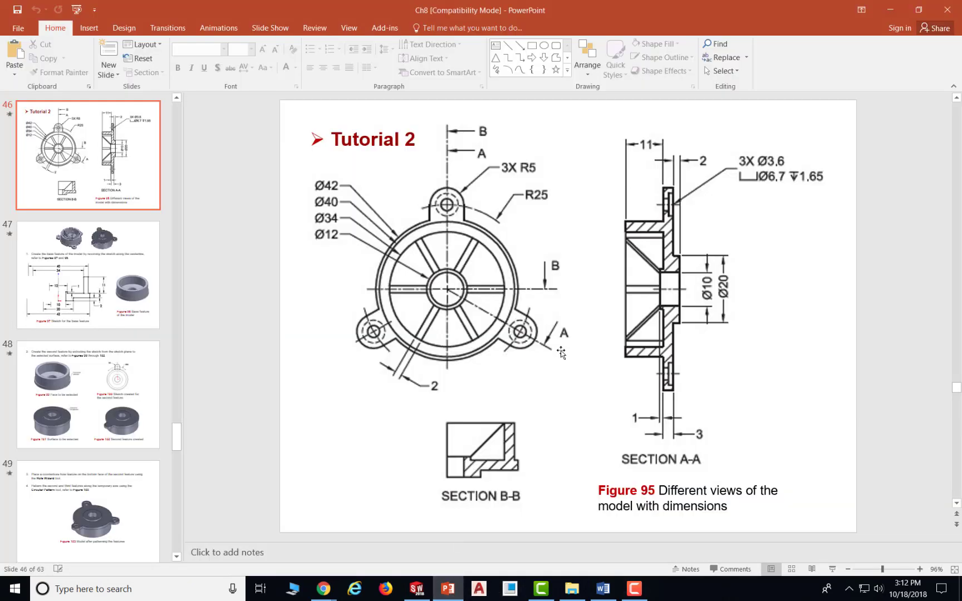
Find the rib and circular pattern instructions with Figures 104 and 105 in the slides, and return to SOLIDWORKS
{"action": "scroll", "coordinate": [561, 353], "scroll_direction": "down", "scroll_amount": 2}
{"action": "scroll", "coordinate": [562, 353], "scroll_direction": "down", "scroll_amount": 2}
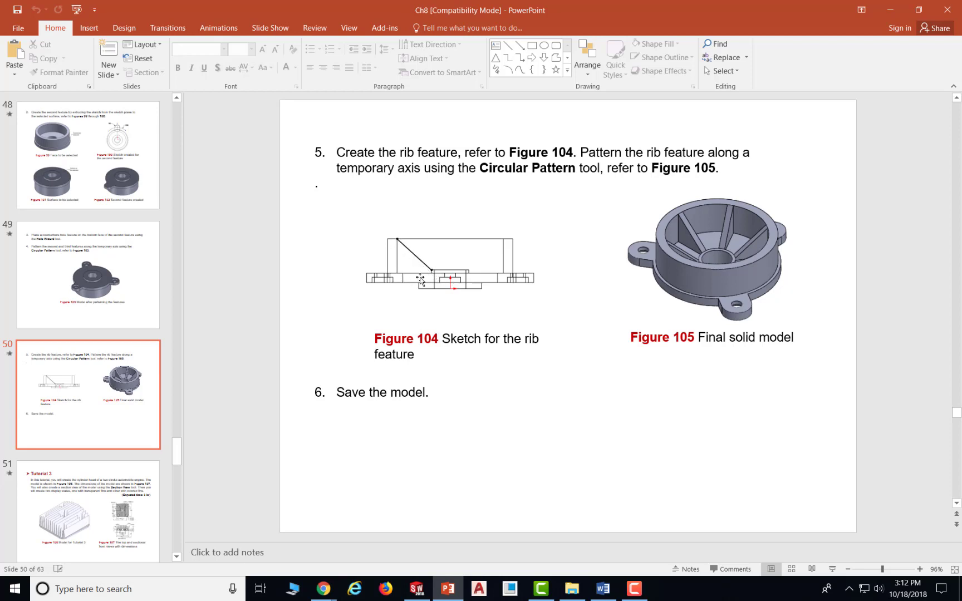
{"action": "left_click", "coordinate": [432, 594]}
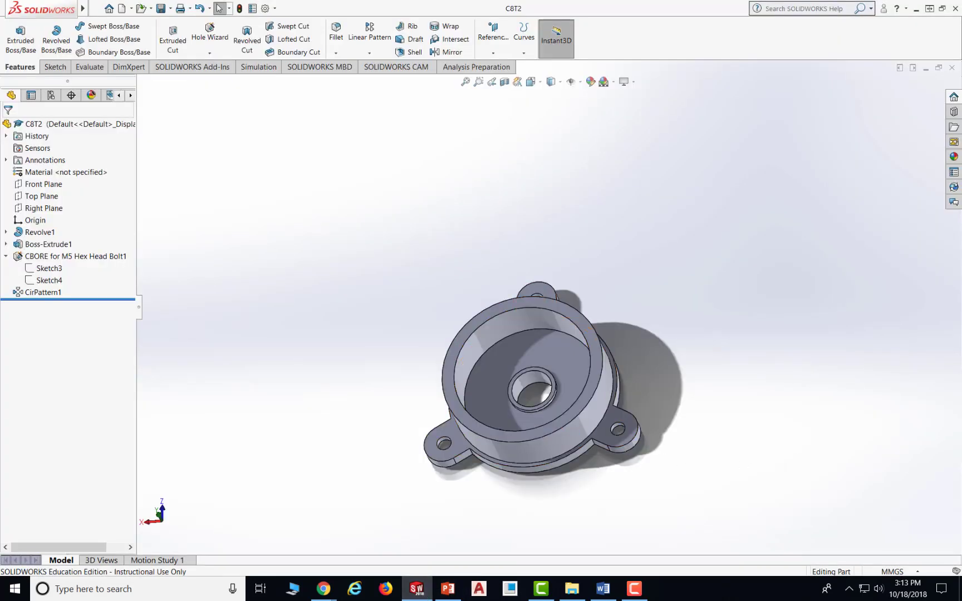
{"action": "key", "text": "F10"}
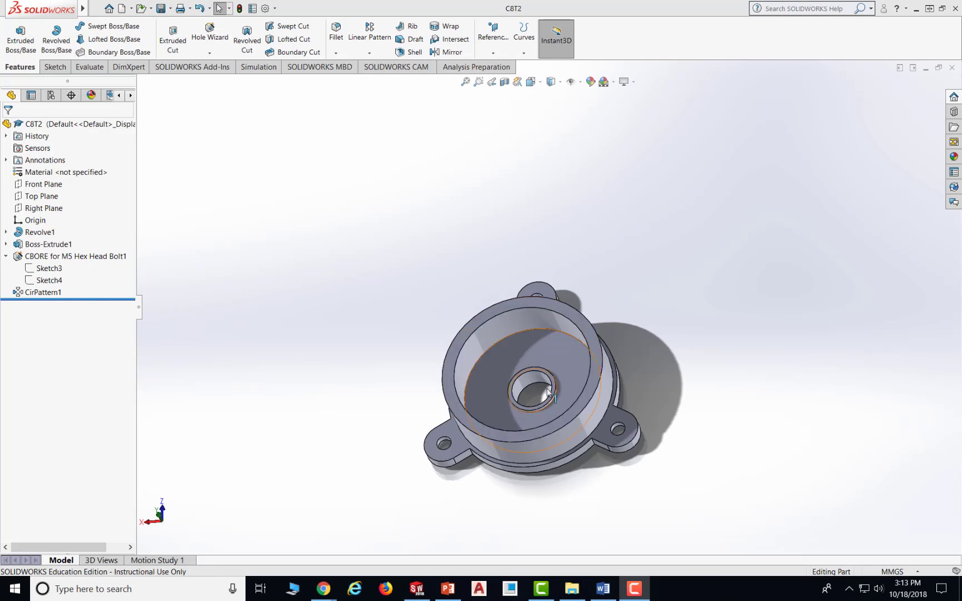
Start a new sketch on the Front Plane for the rib profile
{"action": "scroll", "coordinate": [537, 430], "scroll_direction": "down", "scroll_amount": 2}
{"action": "scroll", "coordinate": [506, 378], "scroll_direction": "down", "scroll_amount": 3}
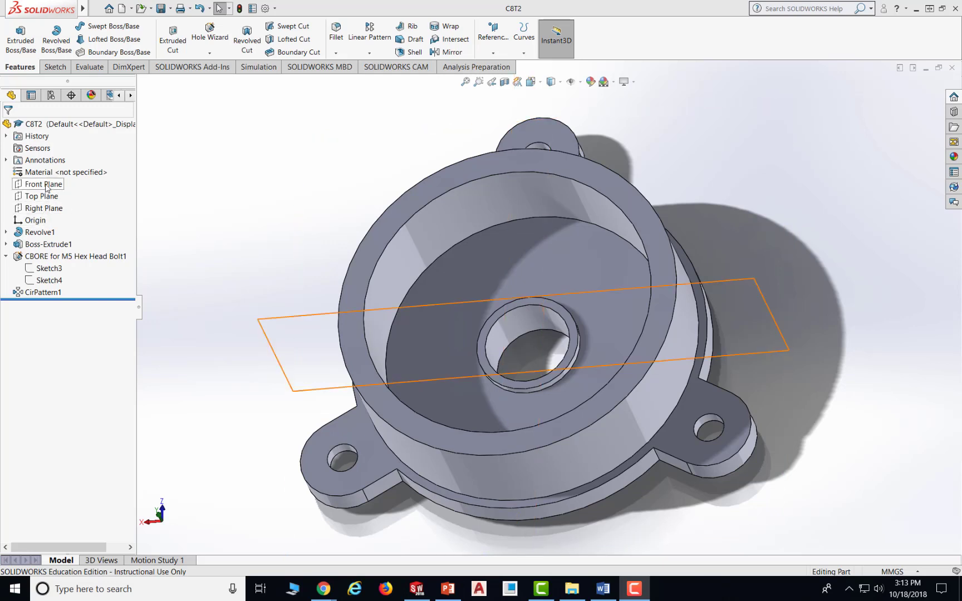
{"action": "left_click", "coordinate": [47, 188]}
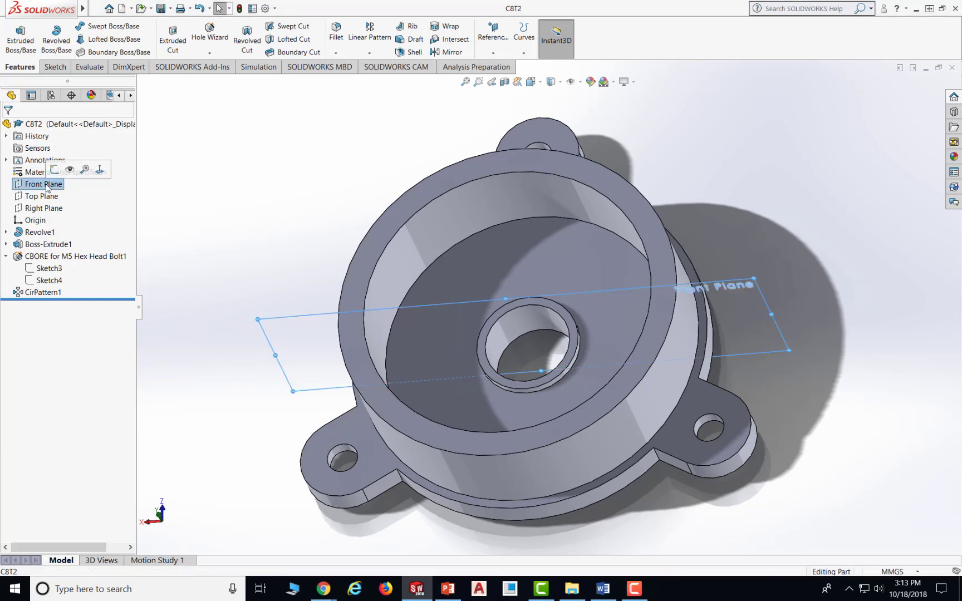
{"action": "middle_click_drag", "start_coordinate": [774, 349], "coordinate": [792, 303]}
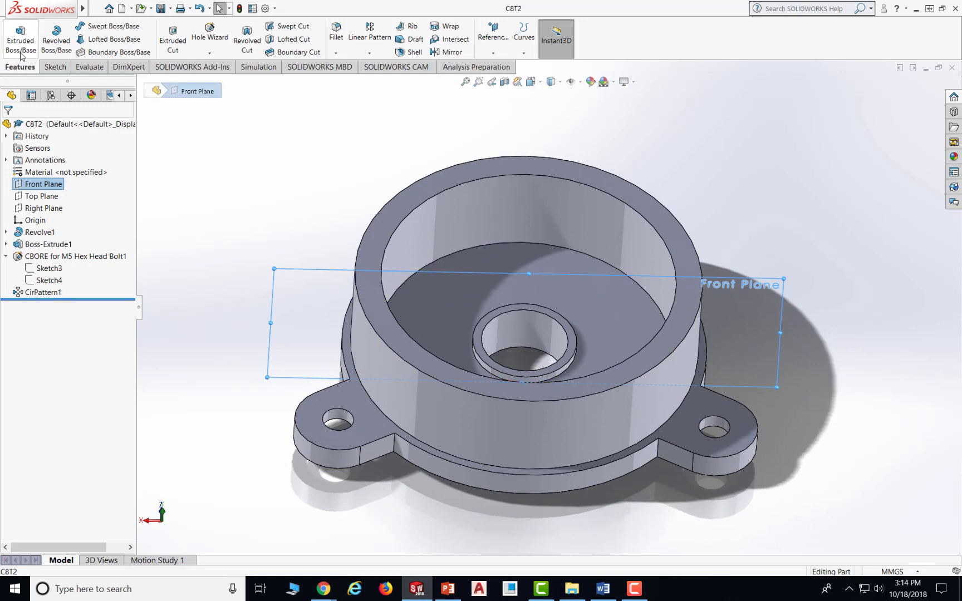
{"action": "left_click", "coordinate": [55, 68]}
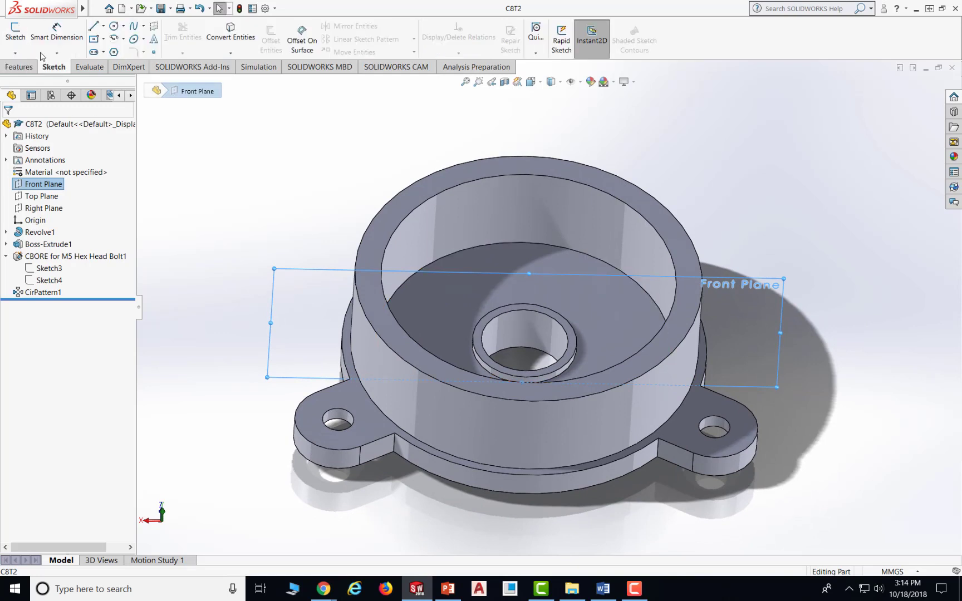
{"action": "left_click", "coordinate": [17, 33]}
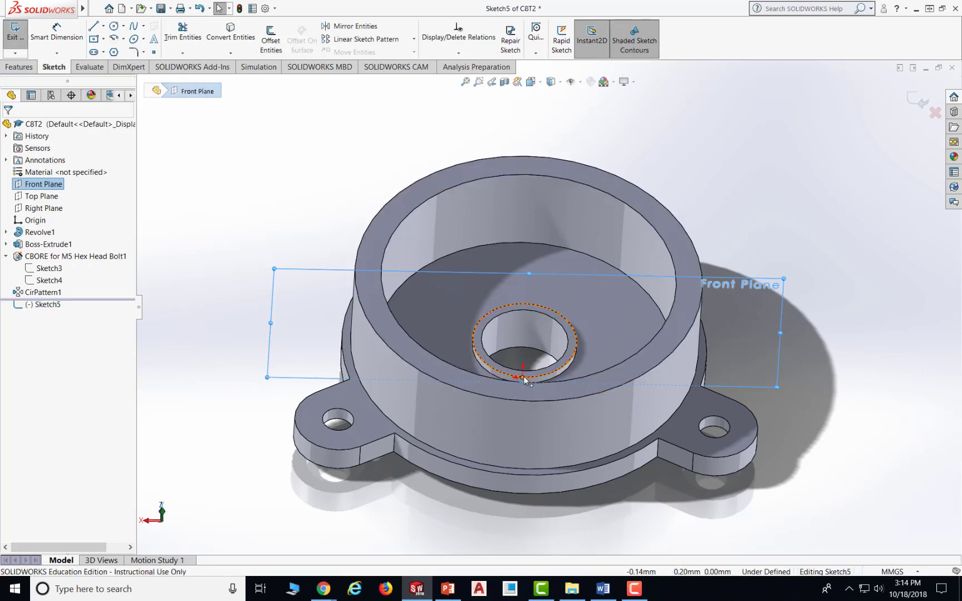
Recheck Figure 104 in PowerPoint and, back in SOLIDWORKS, sketch a sloped line about 15.2 mm long from the hub's outer edge to the ring's inner rim
{"action": "middle_click_drag", "start_coordinate": [796, 341], "coordinate": [821, 352]}
{"action": "middle_click_drag", "start_coordinate": [801, 381], "coordinate": [799, 371]}
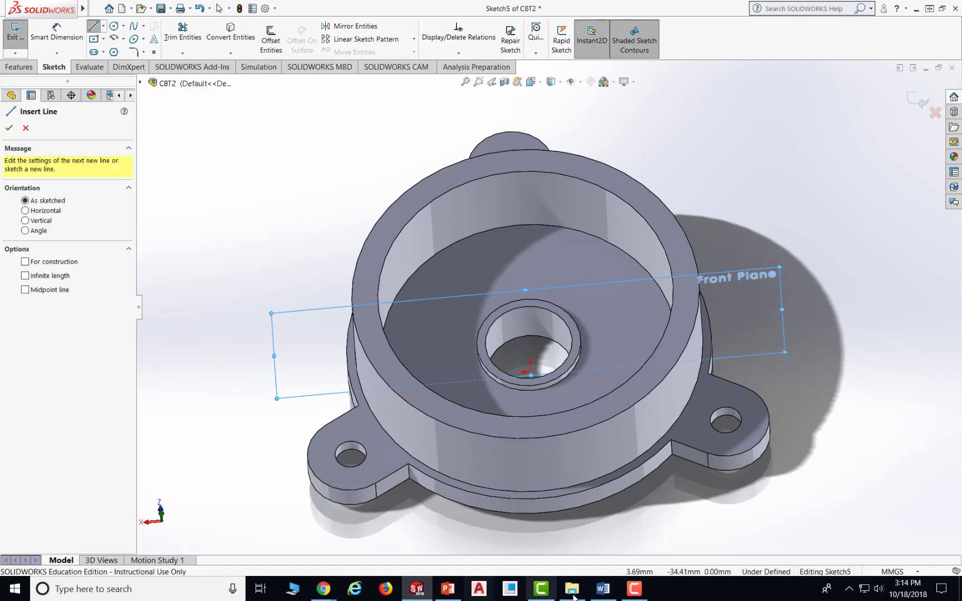
{"action": "left_click", "coordinate": [454, 592]}
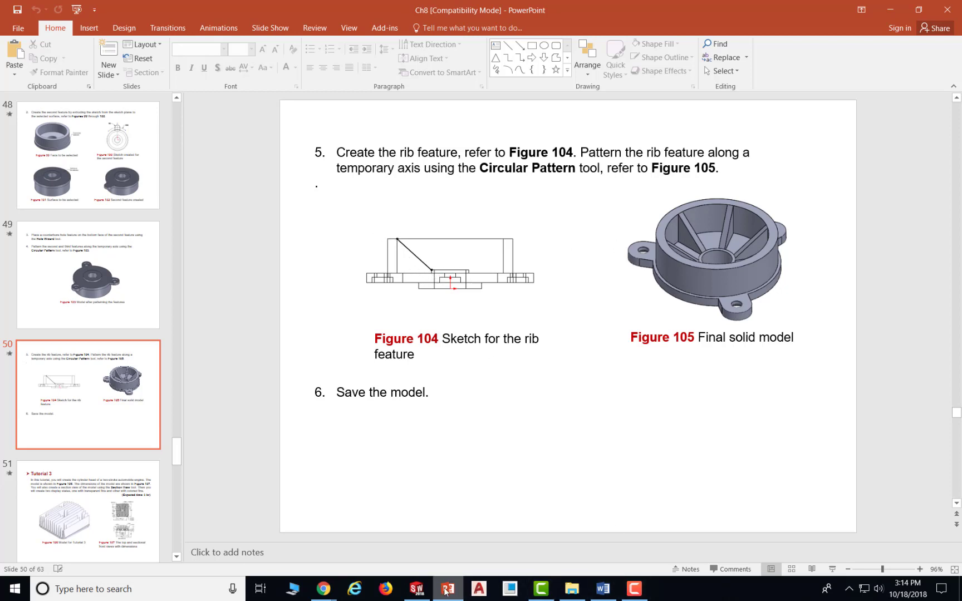
{"action": "left_click", "coordinate": [413, 596]}
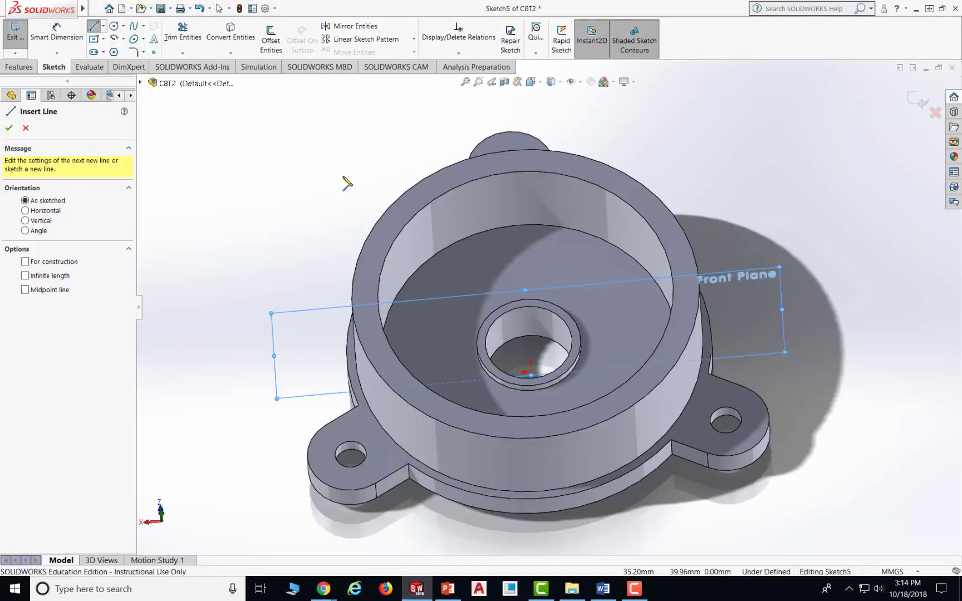
{"action": "middle_click_drag", "start_coordinate": [517, 380], "coordinate": [564, 358]}
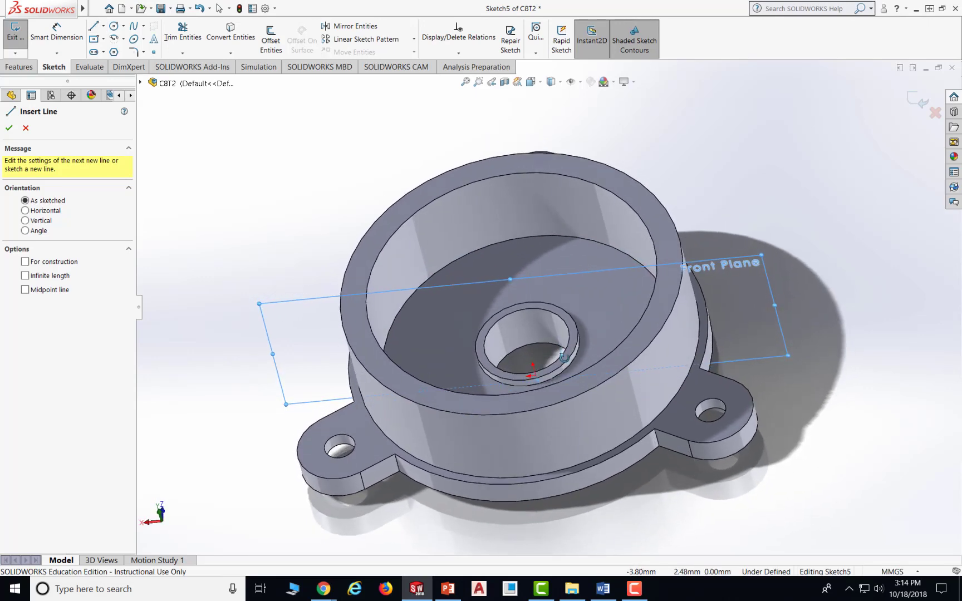
{"action": "left_click", "coordinate": [476, 348]}
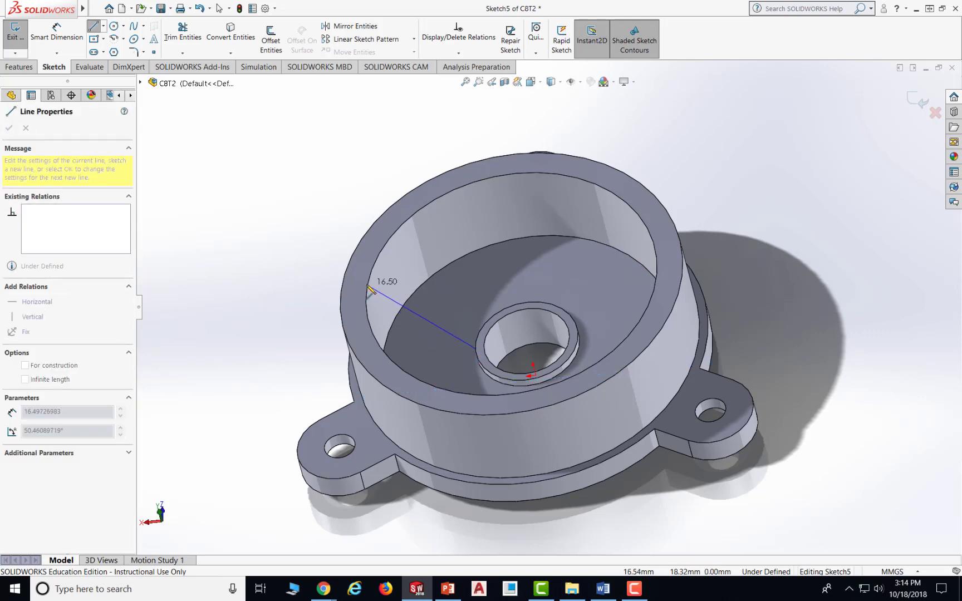
{"action": "left_click", "coordinate": [366, 299]}
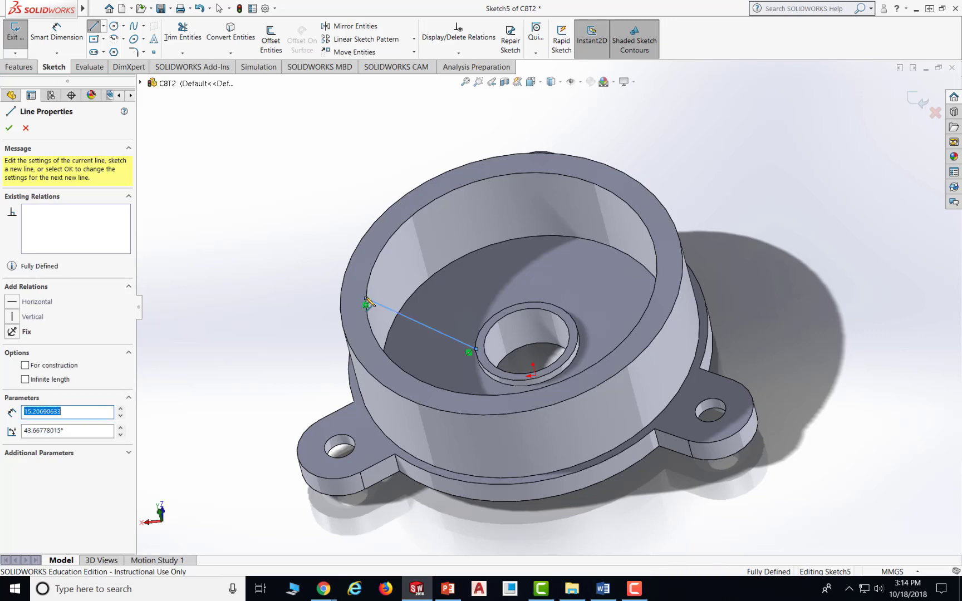
{"action": "key", "text": "Escape"}
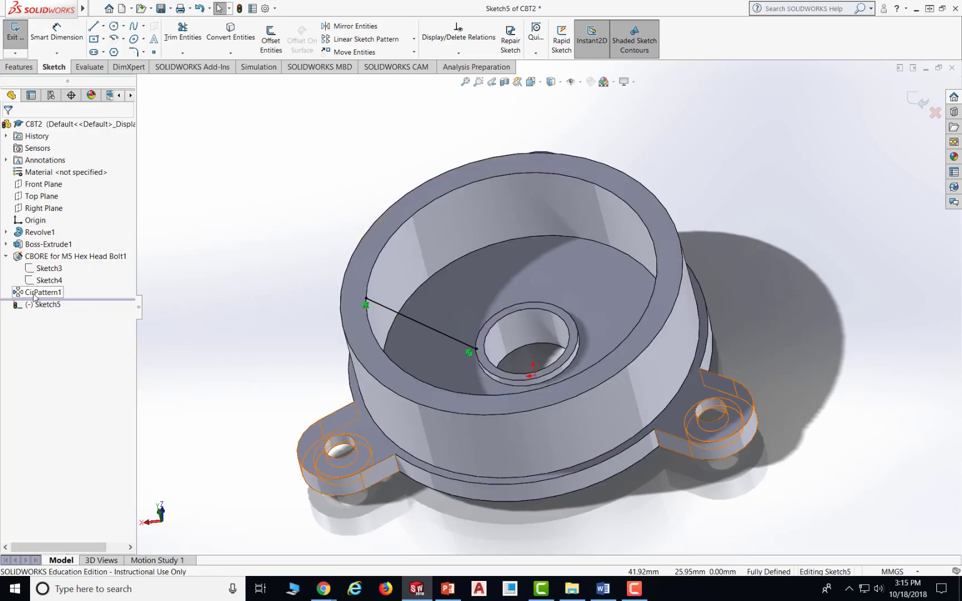
Save the part and set up a Rib from the sloped sketch line with its thickness applied on both sides
{"action": "left_click", "coordinate": [162, 8]}
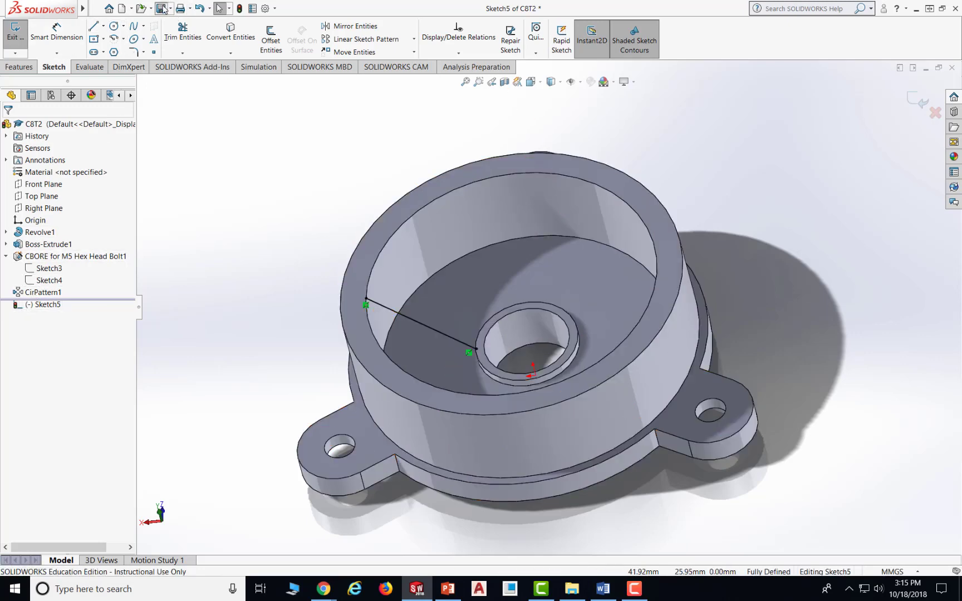
{"action": "left_click", "coordinate": [39, 306]}
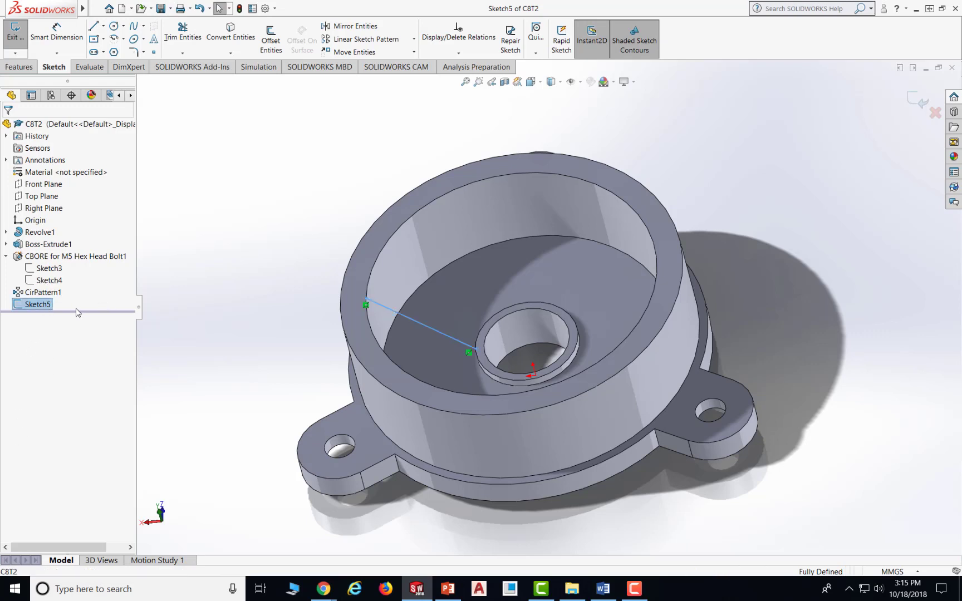
{"action": "left_click", "coordinate": [19, 67]}
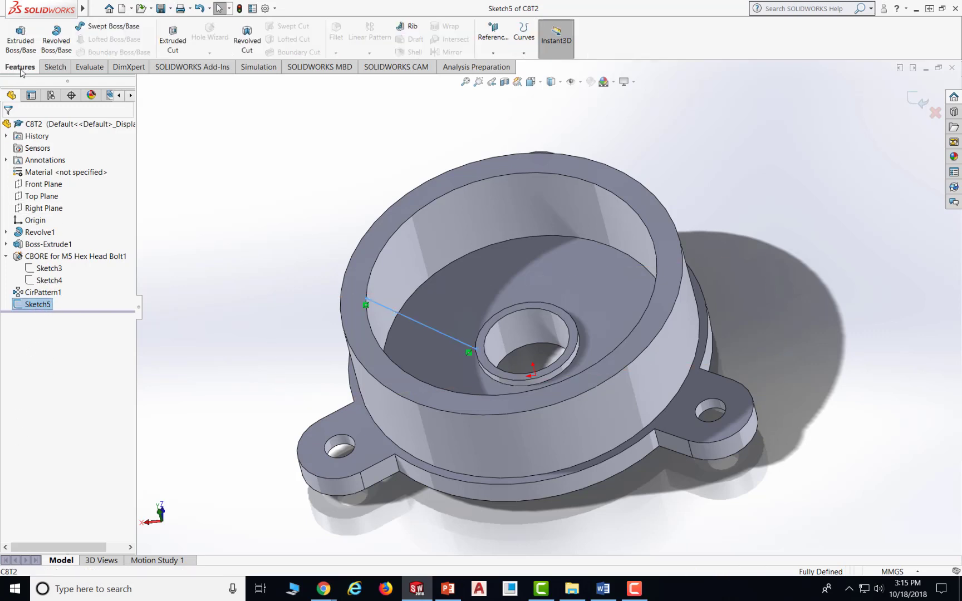
{"action": "left_click", "coordinate": [423, 25]}
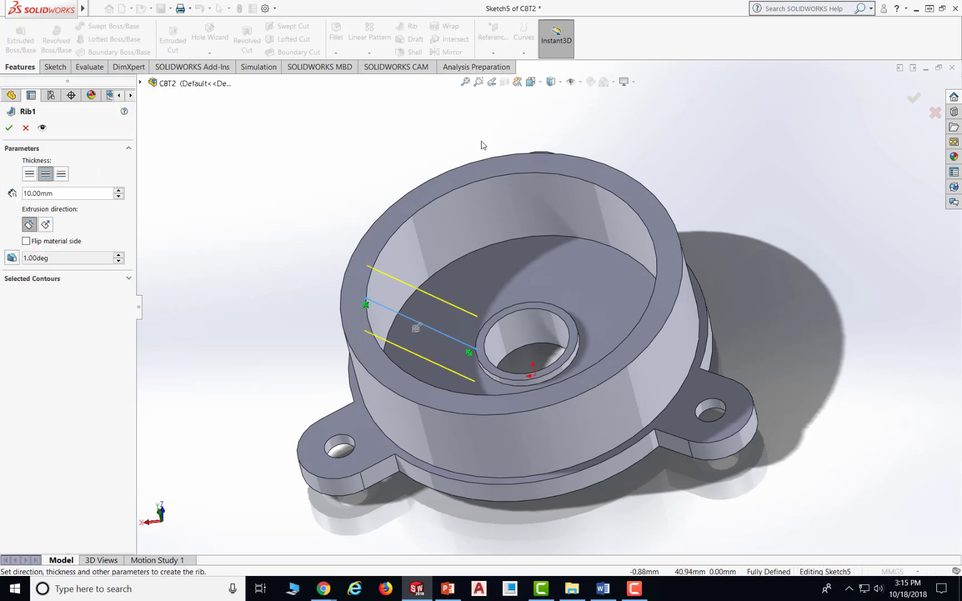
{"action": "left_click", "coordinate": [29, 177]}
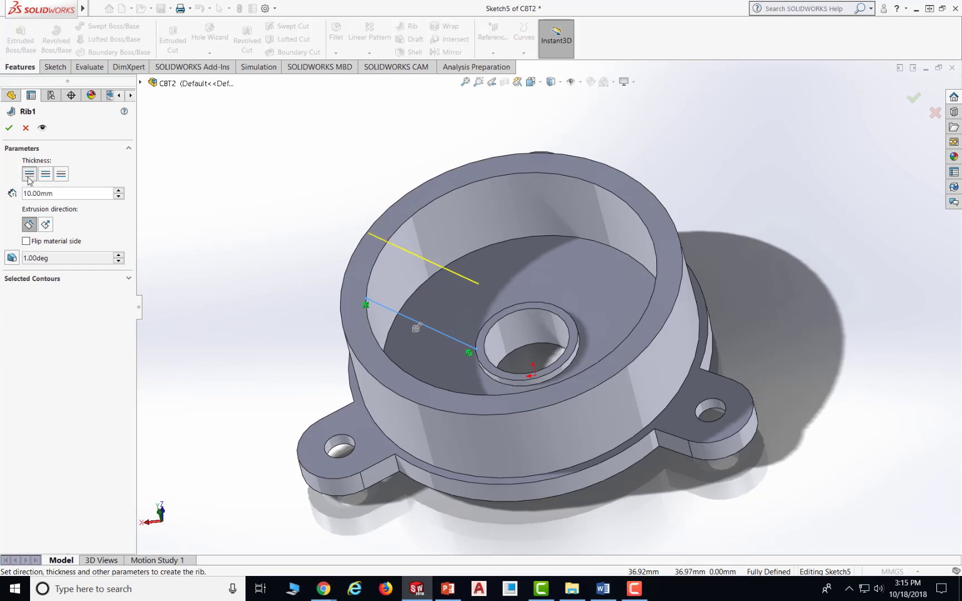
{"action": "left_click", "coordinate": [46, 177]}
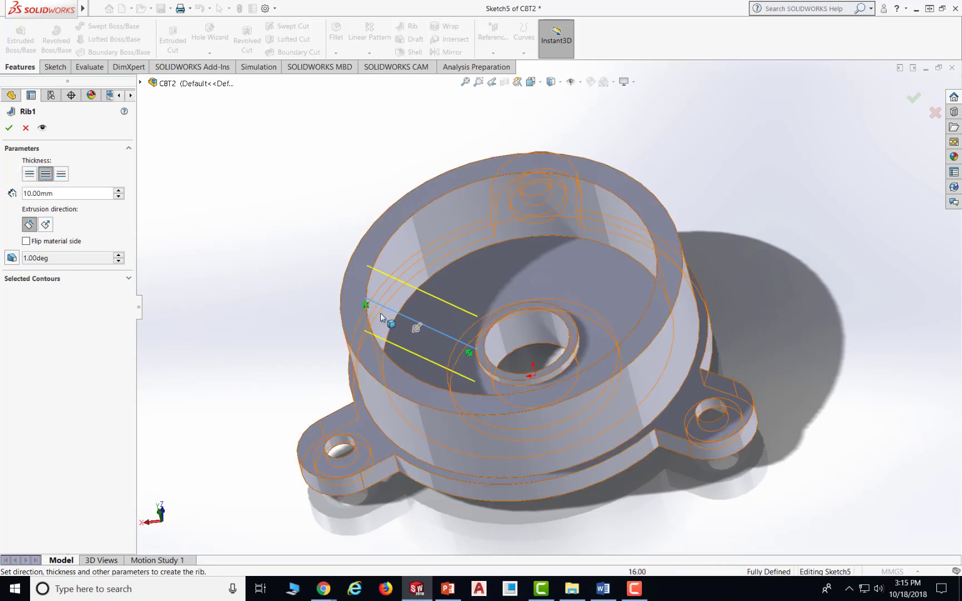
{"action": "left_click", "coordinate": [61, 174]}
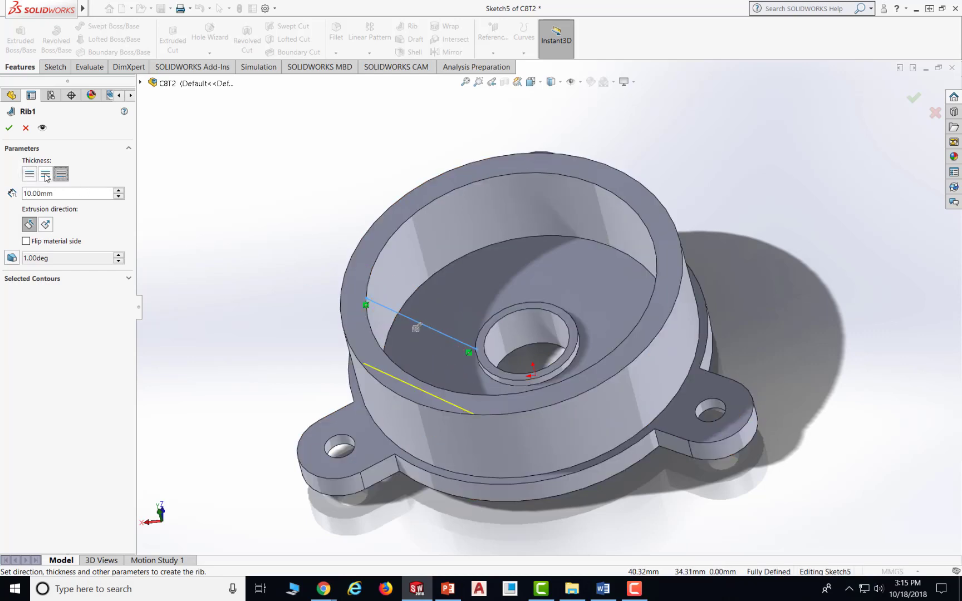
{"action": "left_click", "coordinate": [46, 174]}
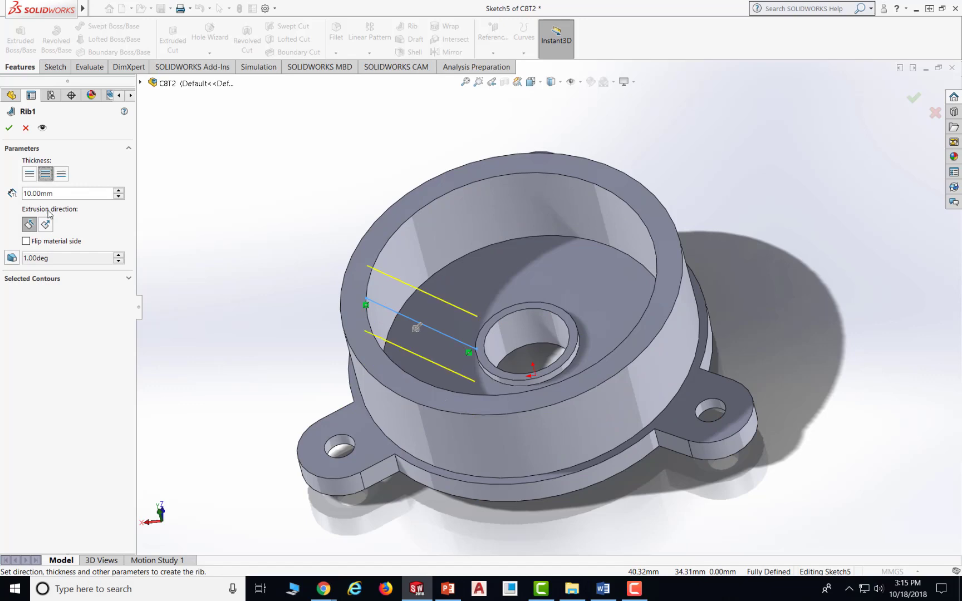